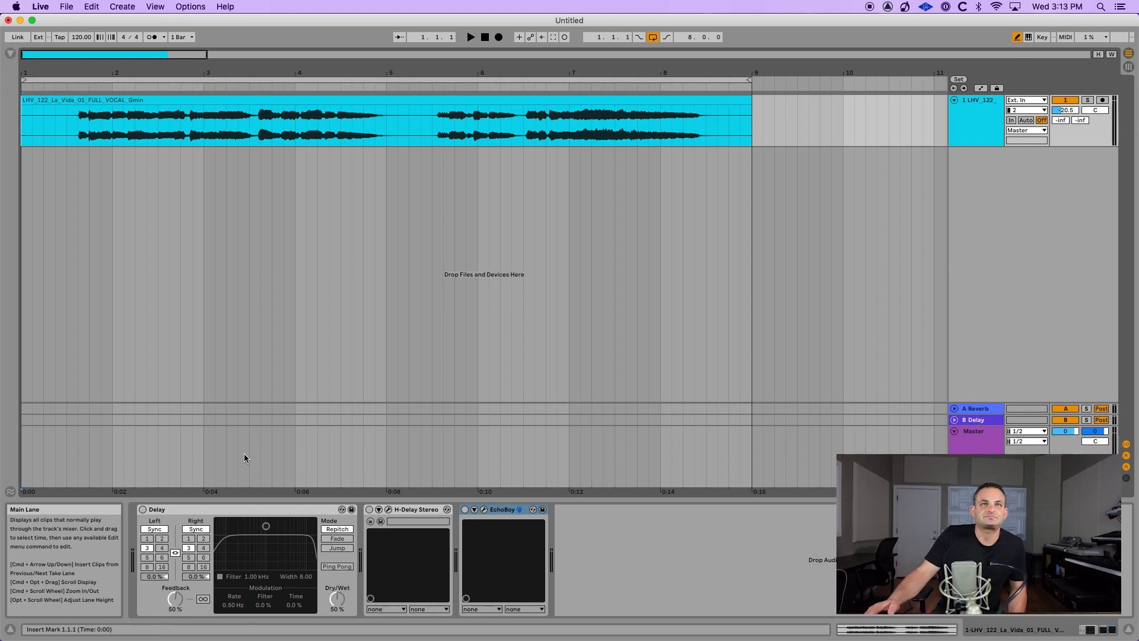
# Step: Play the dry vocal clip without any delay, stop it and return to the start
pyautogui.click(470, 37)
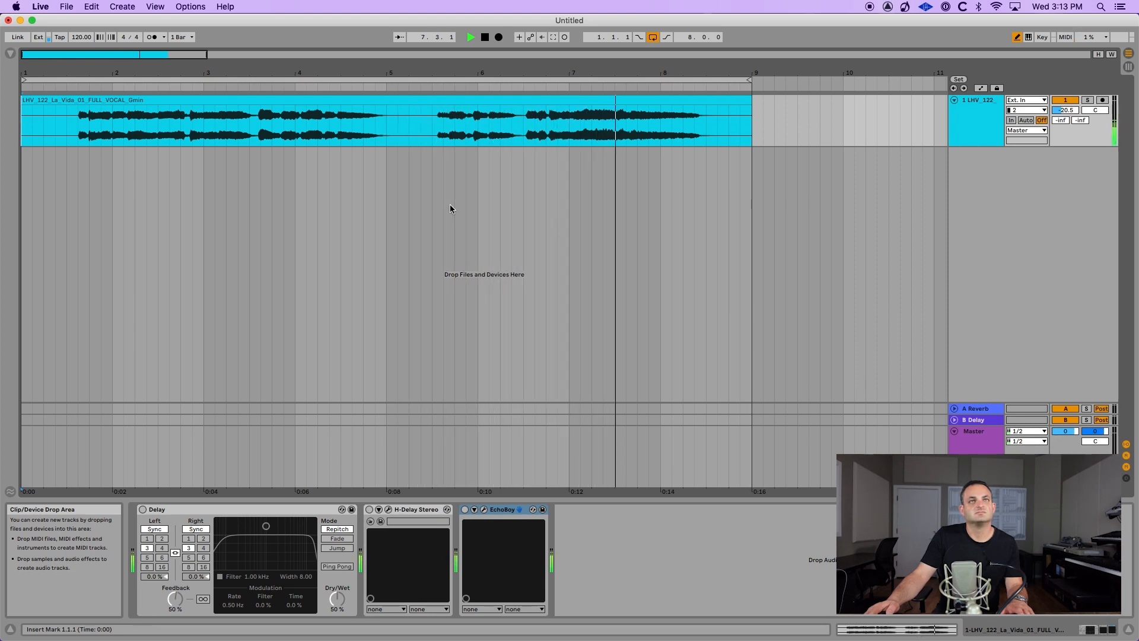
pyautogui.click(484, 37)
pyautogui.click(485, 37)
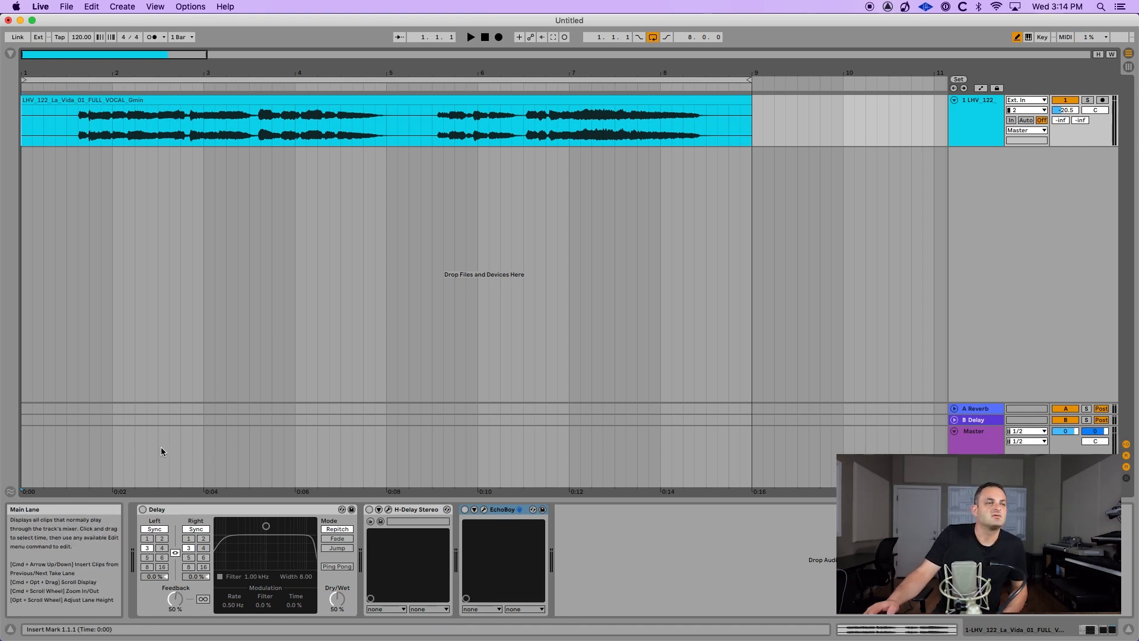
# Step: Enable the Delay device and play the vocal, trying beat division 2 and settling on 4
pyautogui.click(143, 510)
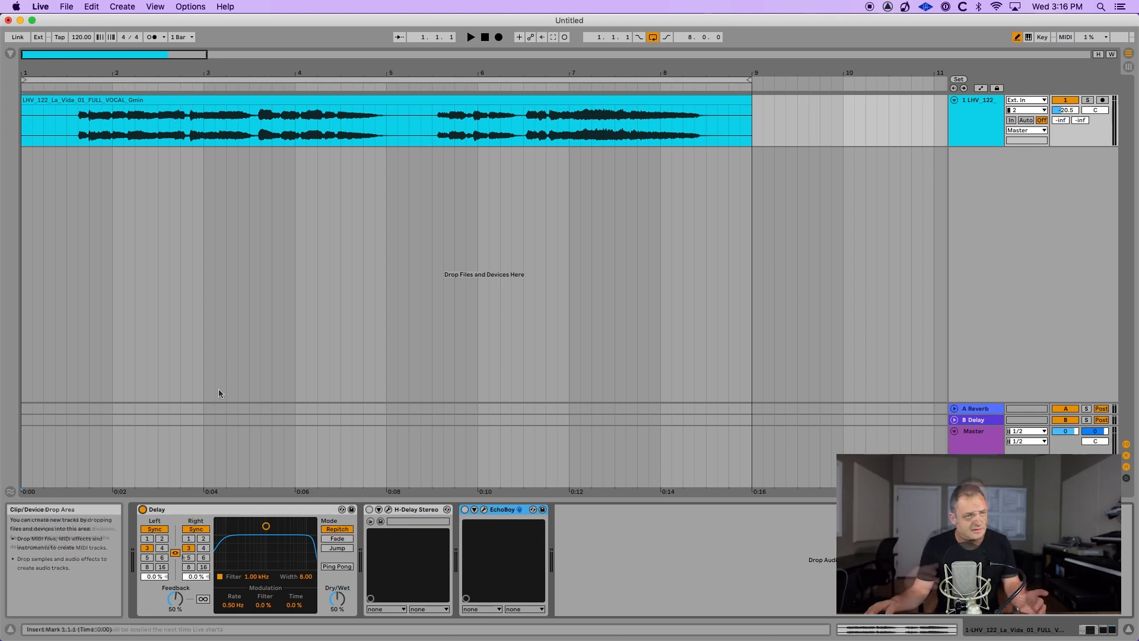
pyautogui.press('space')
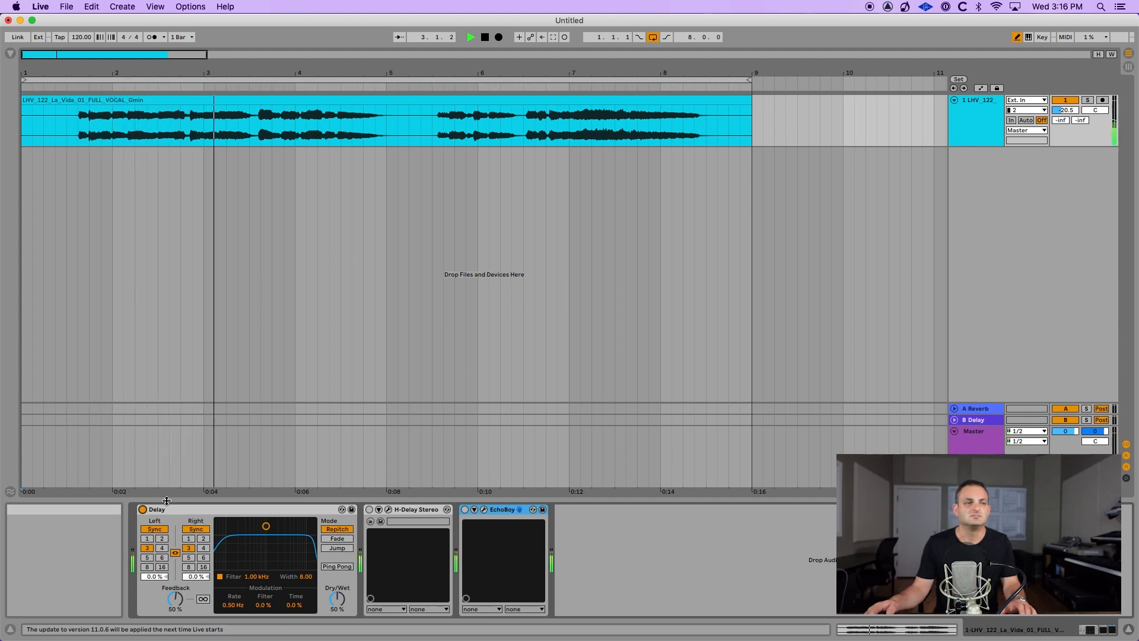
pyautogui.click(163, 540)
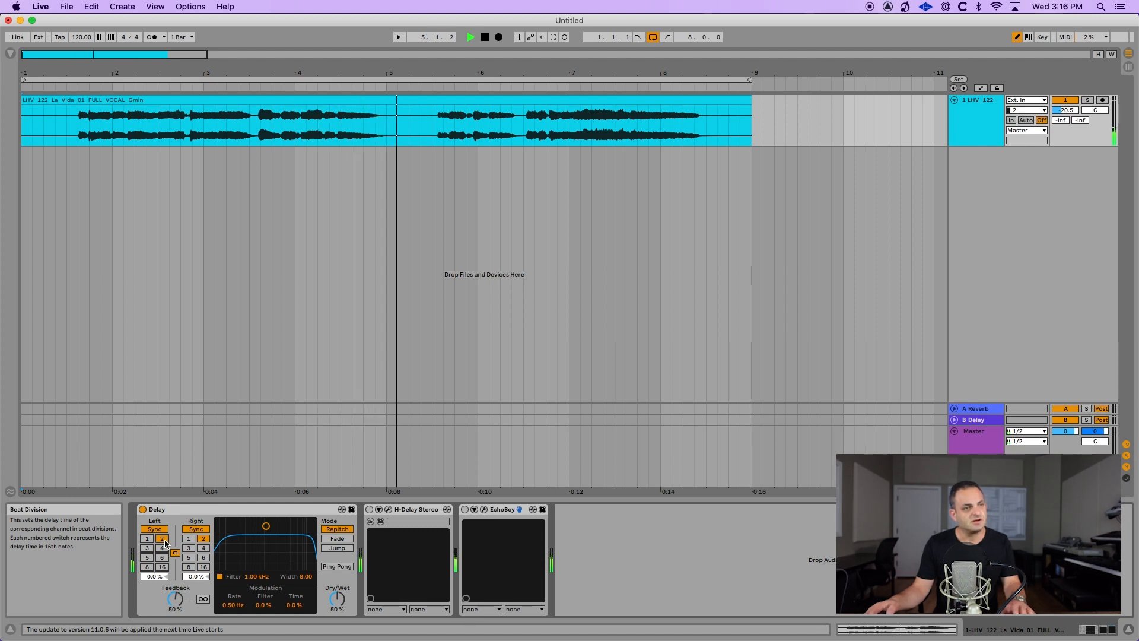
pyautogui.click(163, 548)
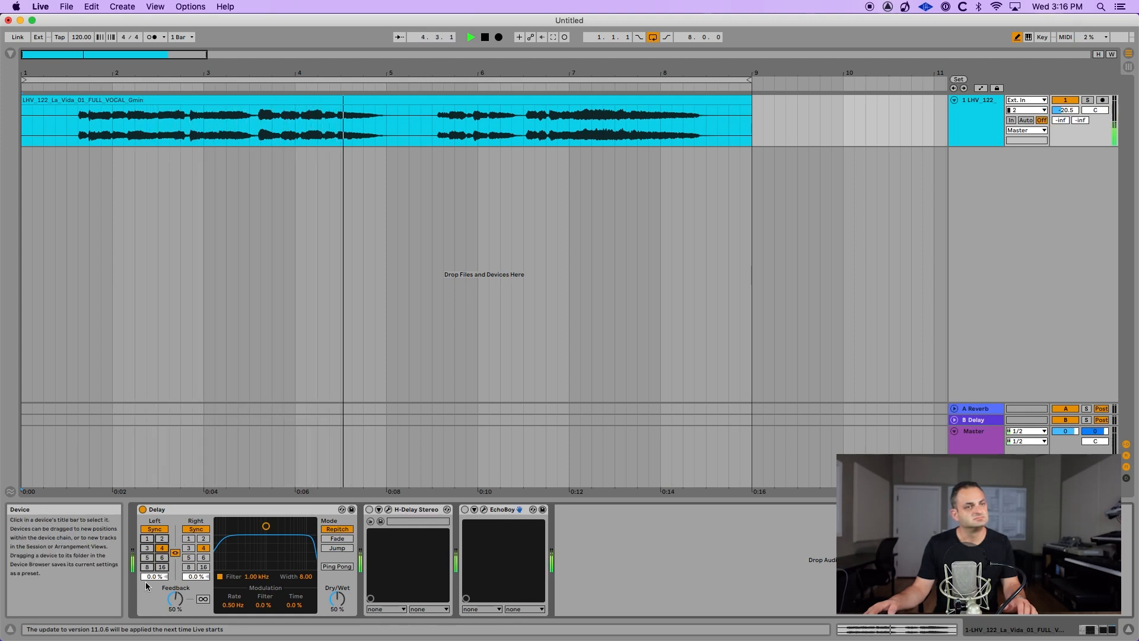
# Step: Set the Delay's feedback to 14% and dry/wet to 40%, restarting playback from the beginning
pyautogui.press('space')
pyautogui.moveTo(175, 600); pyautogui.dragTo(175, 625)
pyautogui.press('space')
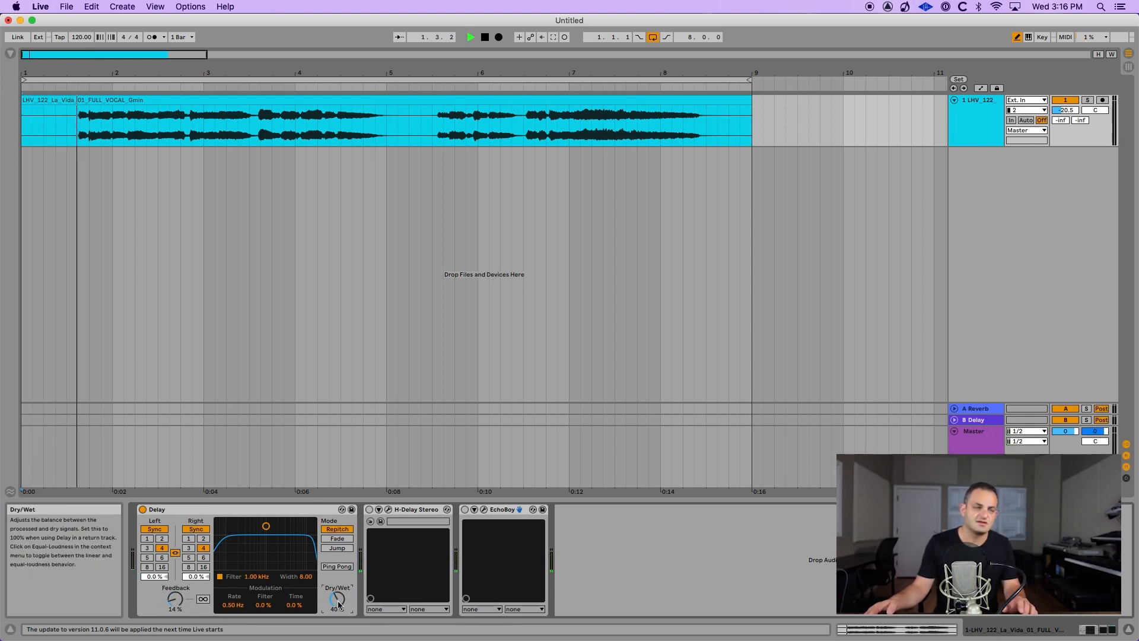
pyautogui.moveTo(337, 600); pyautogui.dragTo(337, 605)
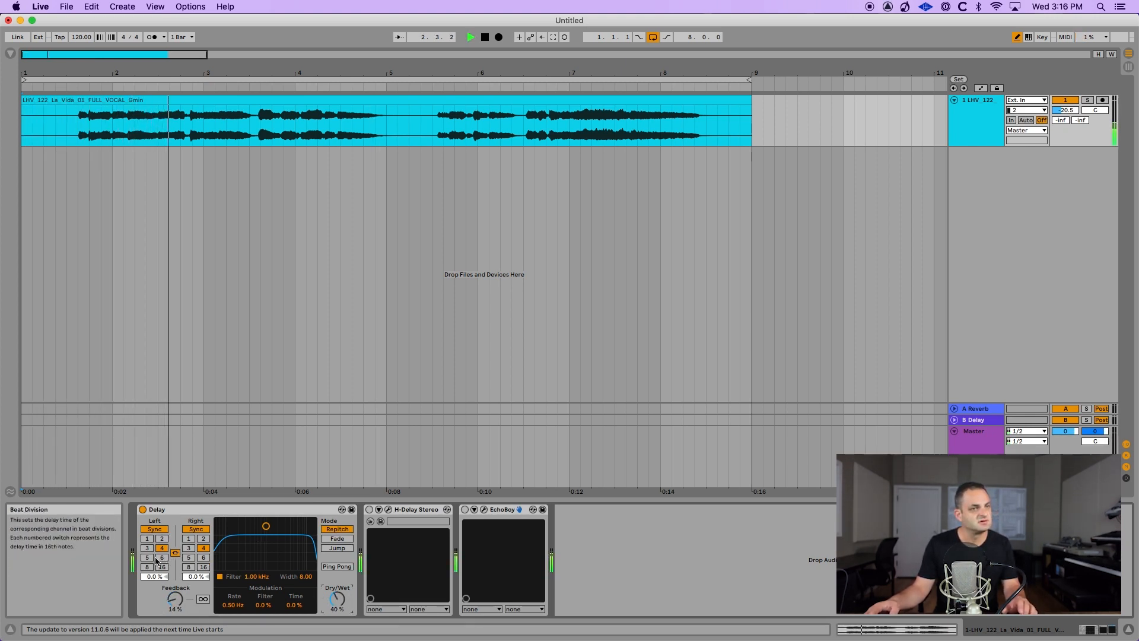
# Step: Set the Delay's filter to 3.28 kHz with a width of 2.89, and briefly audition 61% filter modulation
pyautogui.moveTo(265, 526); pyautogui.dragTo(299, 530)
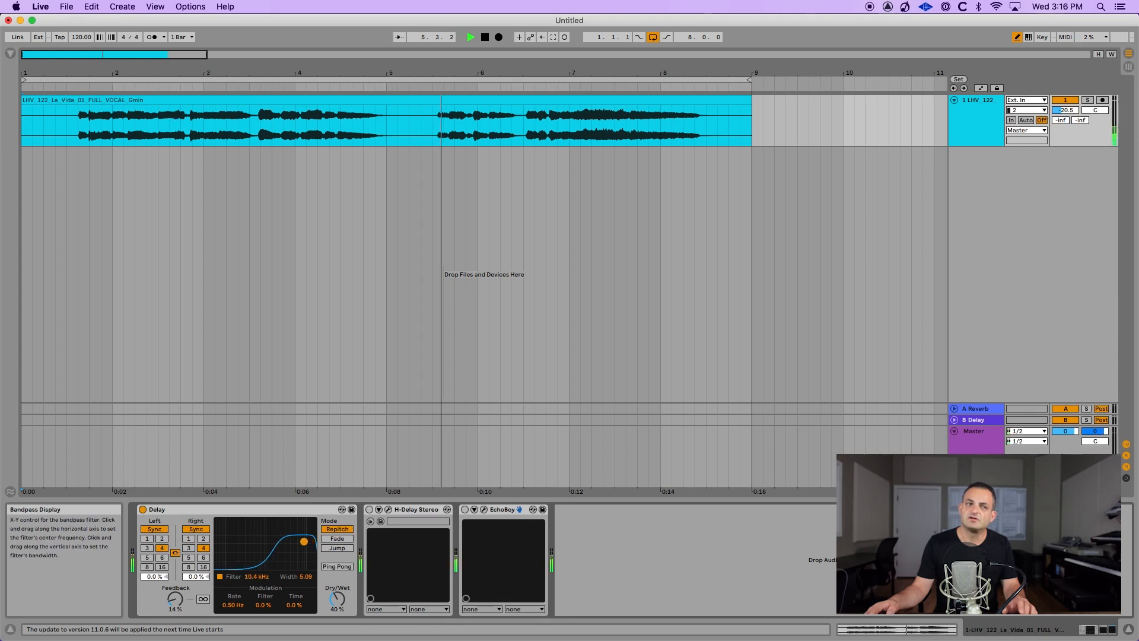
pyautogui.moveTo(300, 549); pyautogui.dragTo(251, 590)
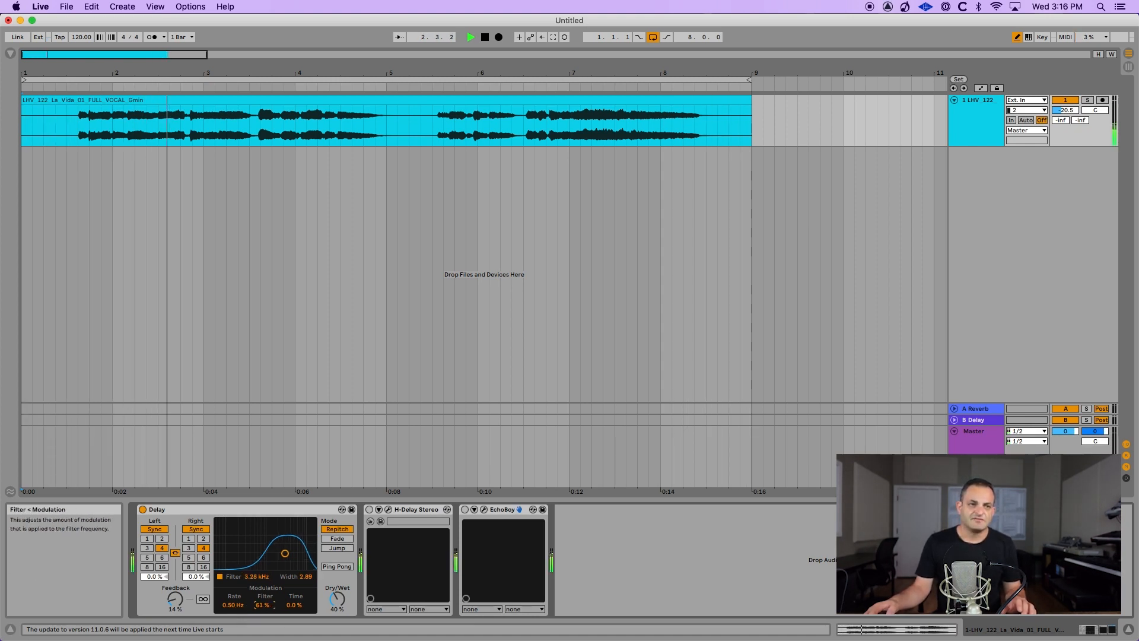
pyautogui.click(266, 606)
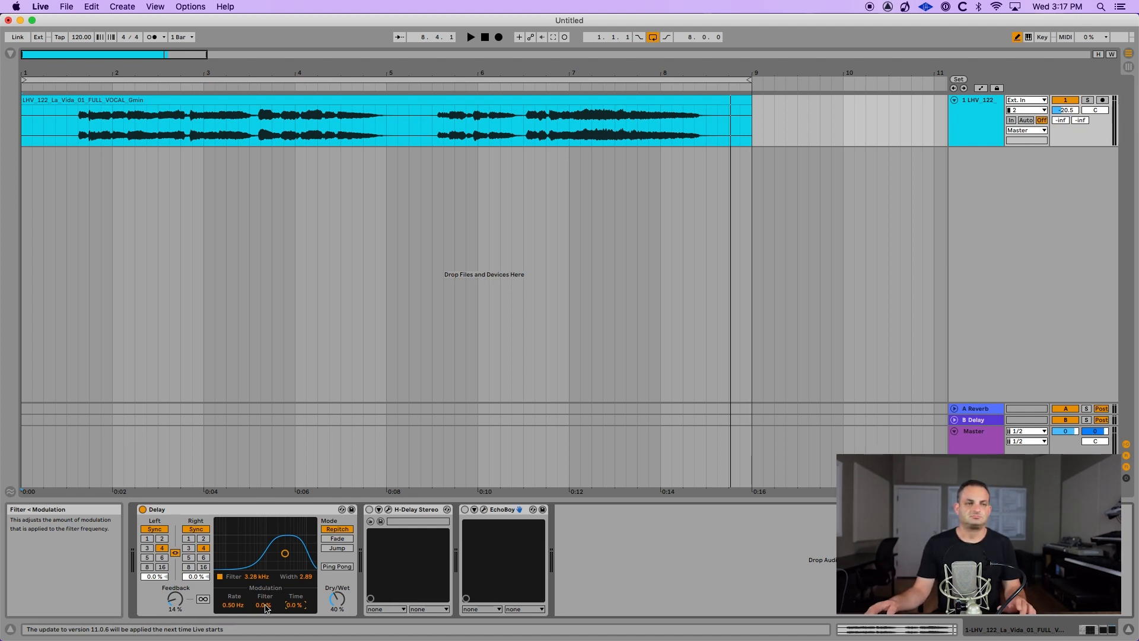
# Step: Play the vocal with modulation rate at 40 Hz, filter modulation 97%, time modulation 100% and dry/wet 100%
pyautogui.press('space')
pyautogui.moveTo(233, 606); pyautogui.dragTo(234, 534)
pyautogui.moveTo(263, 606); pyautogui.dragTo(263, 548)
pyautogui.moveTo(295, 606); pyautogui.dragTo(295, 543)
pyautogui.moveTo(337, 599); pyautogui.dragTo(337, 558)
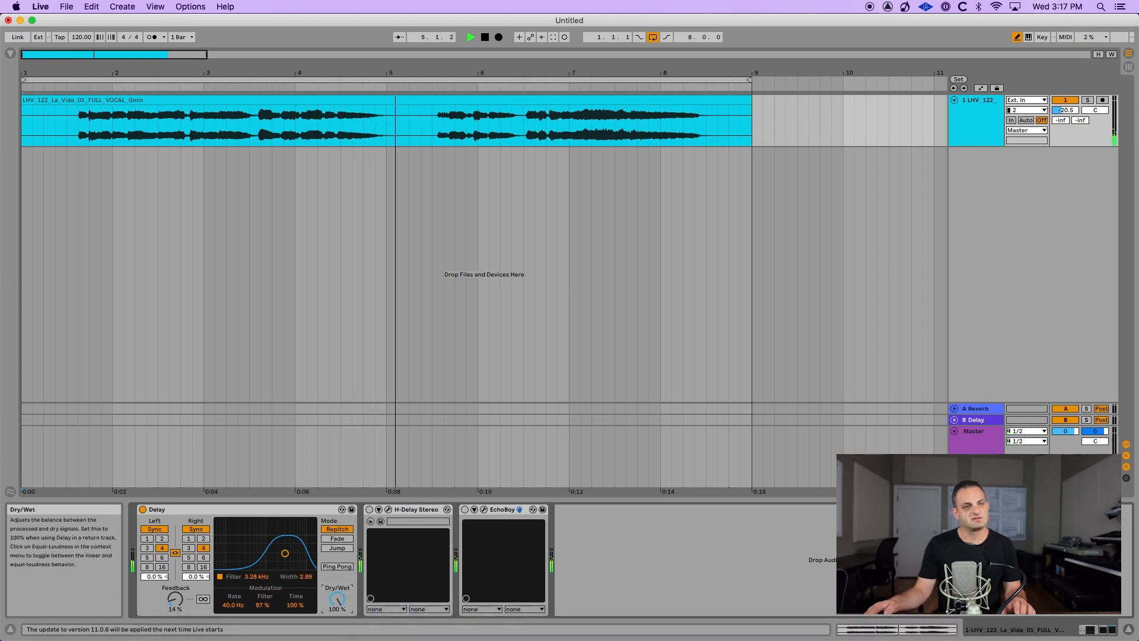
# Step: Lower the Delay's modulation to a 5.37 Hz rate, 7.0% filter and 3.9% time
pyautogui.click(233, 606)
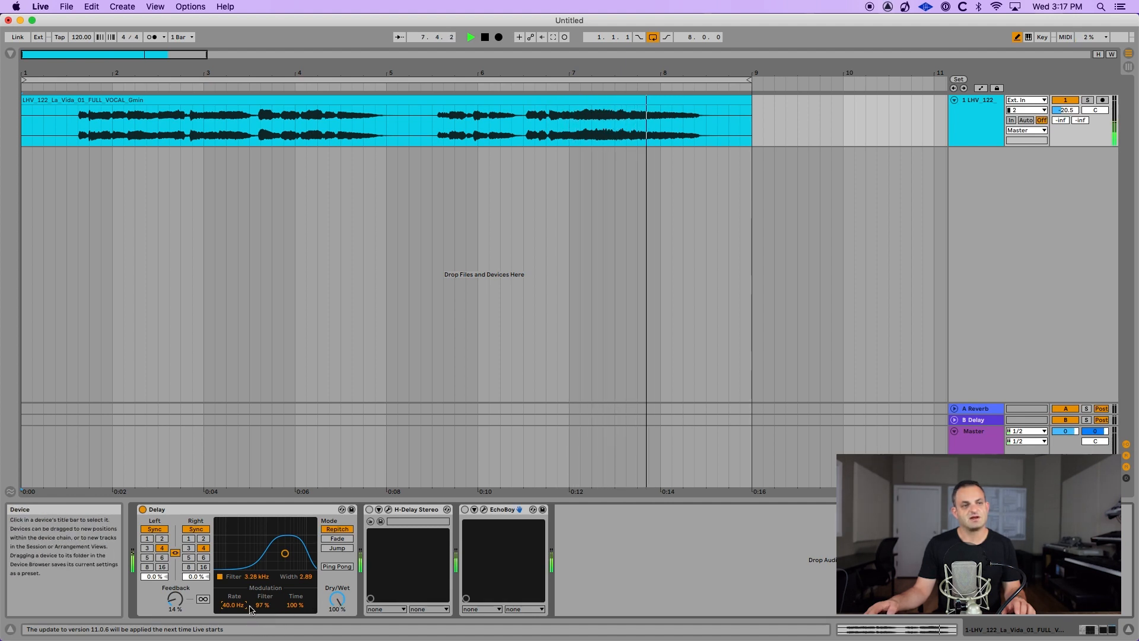
pyautogui.moveTo(233, 605); pyautogui.dragTo(295, 603)
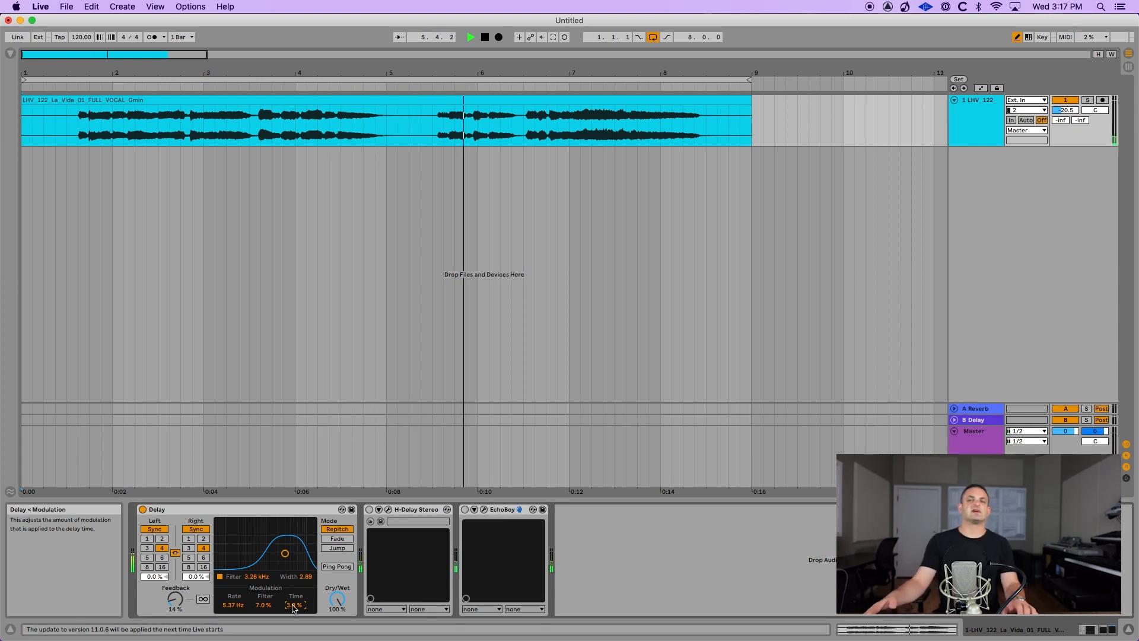
# Step: Switch the Delay to Fade mode and audition it with beat divisions 1 and 2
pyautogui.click(336, 539)
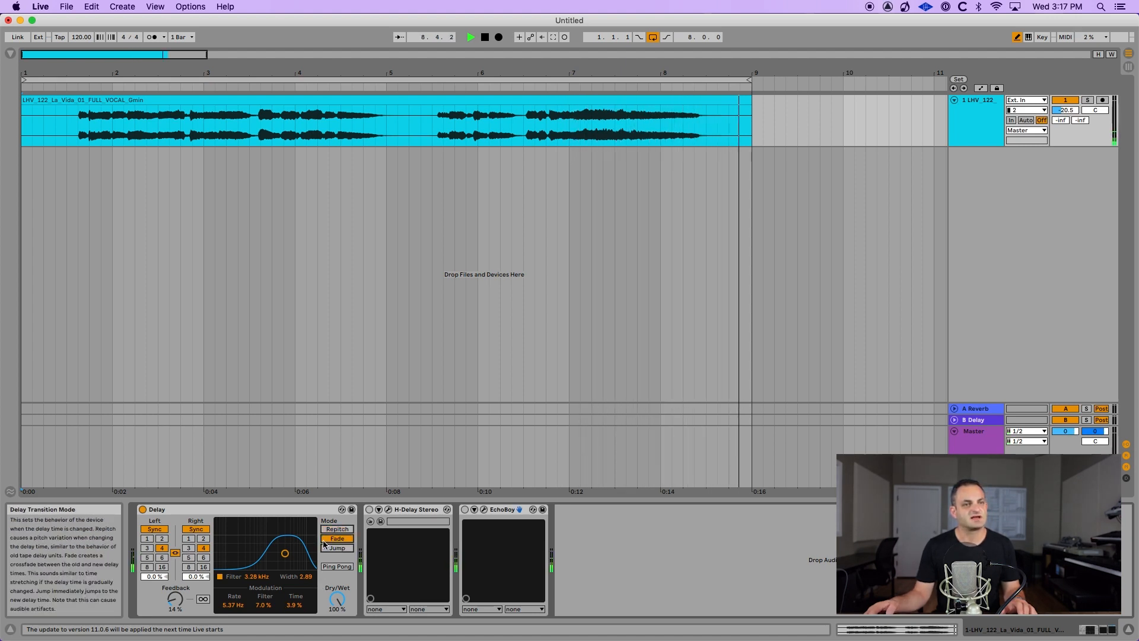
pyautogui.click(188, 538)
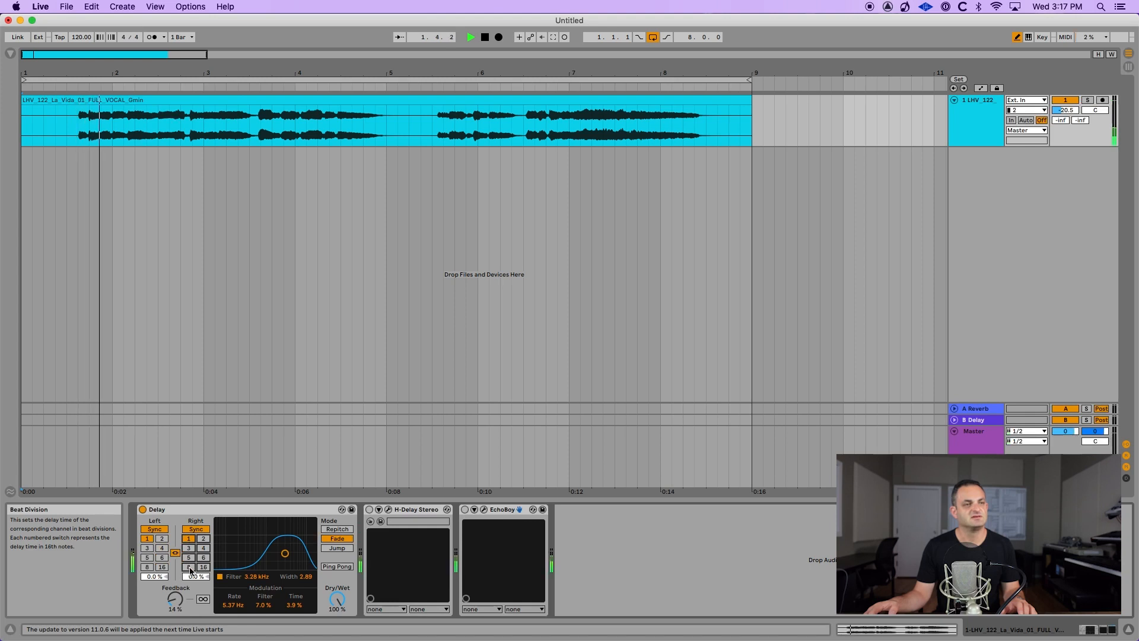
pyautogui.click(203, 539)
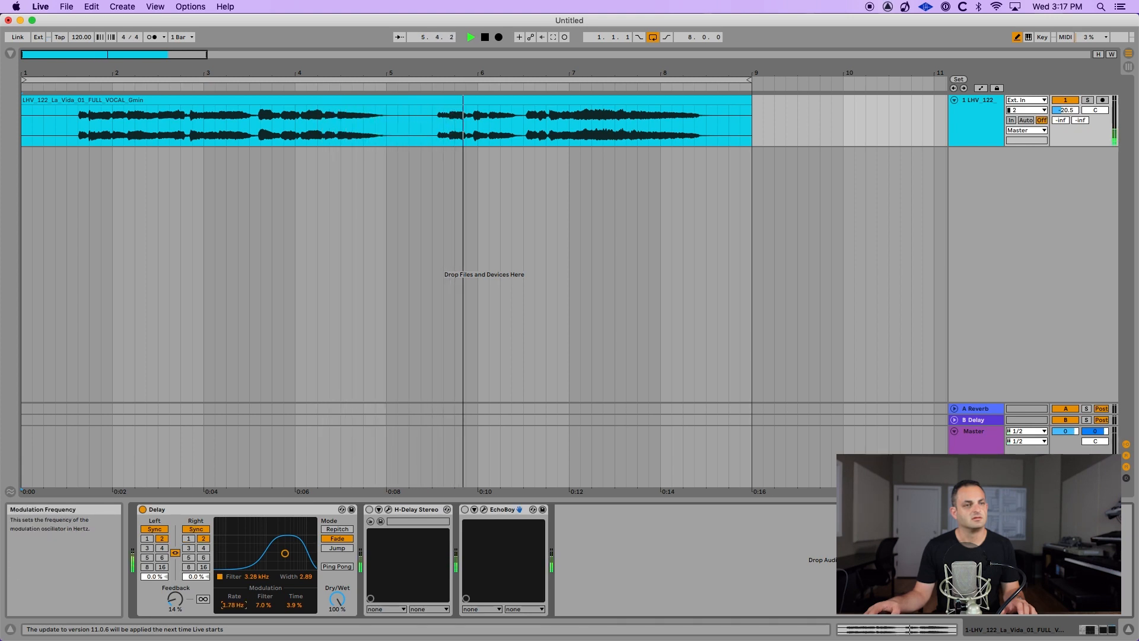
# Step: Reset the Delay's modulation to 0.50 Hz, 0% filter and 0% time, and its filter to 1.00 kHz with width 8.00
pyautogui.moveTo(247, 603); pyautogui.dragTo(237, 607)
pyautogui.doubleClick(236, 607)
pyautogui.doubleClick(264, 606)
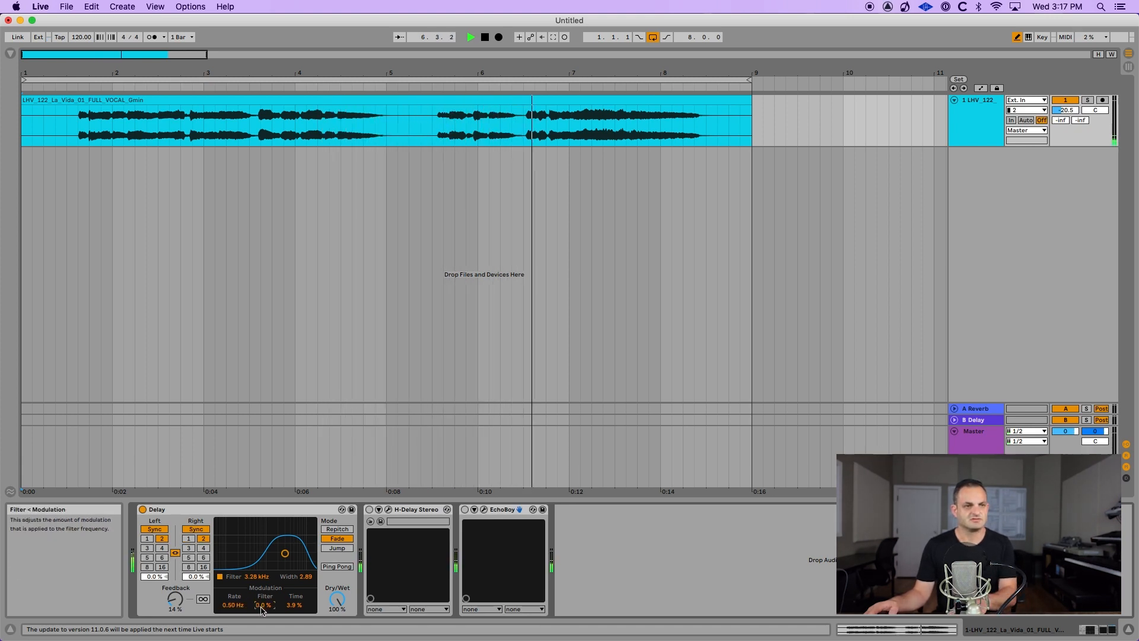
pyautogui.doubleClick(295, 606)
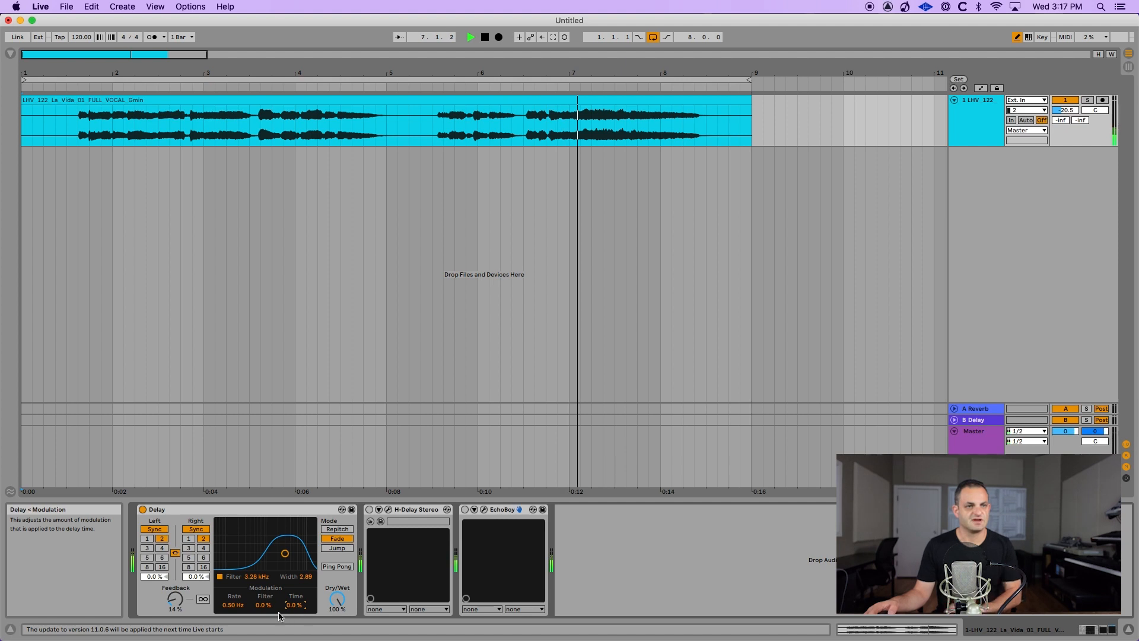
pyautogui.doubleClick(256, 576)
pyautogui.click(287, 577)
pyautogui.doubleClick(287, 577)
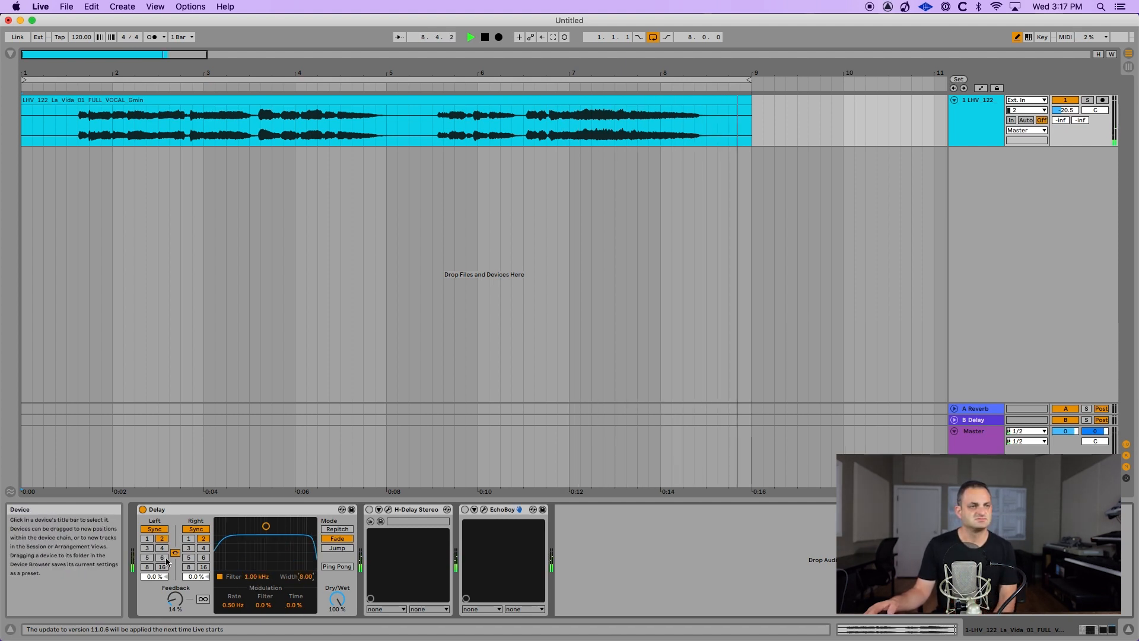
# Step: Set the Delay's feedback to 35% and its beat division to 6
pyautogui.doubleClick(175, 599)
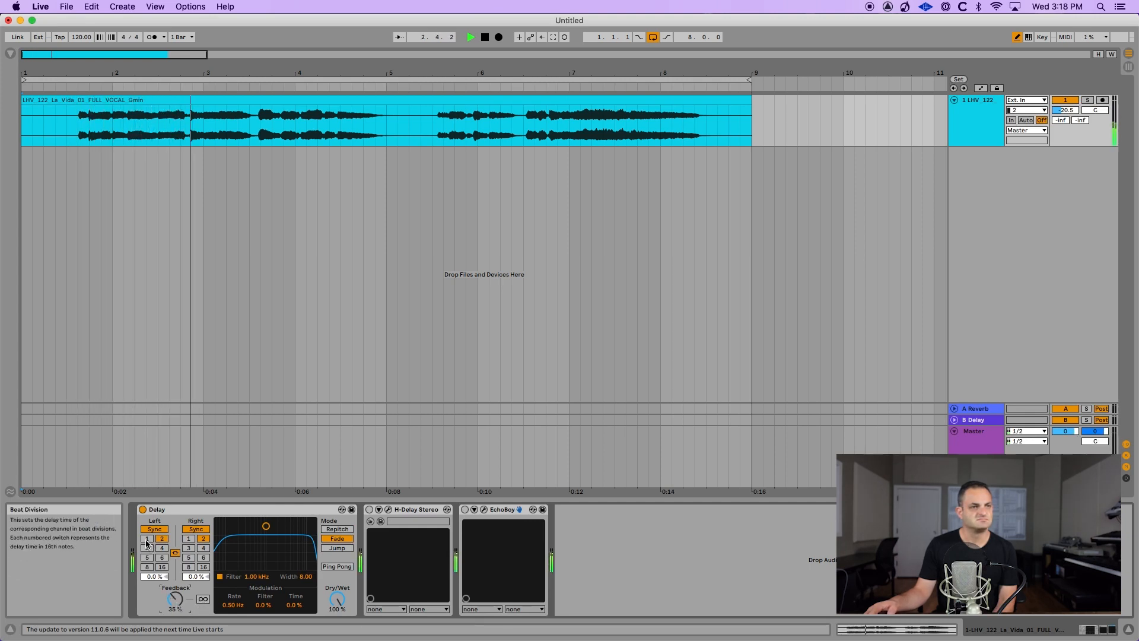
pyautogui.click(161, 558)
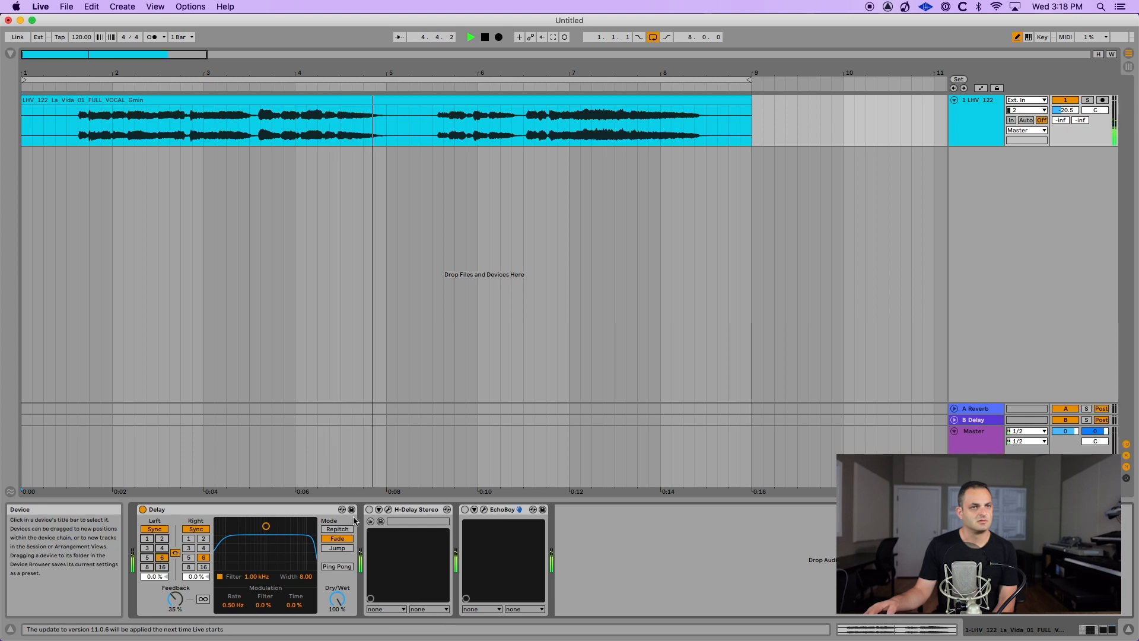
# Step: Switch the Delay to Jump mode and audition beat division 3, ending on division 2
pyautogui.click(331, 548)
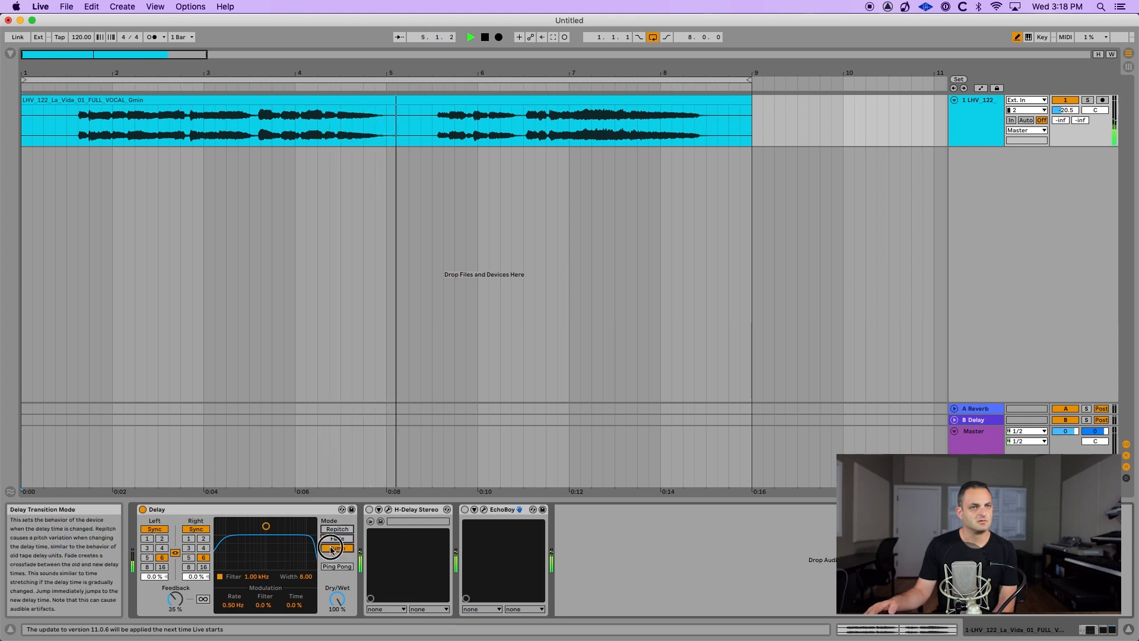
pyautogui.click(148, 549)
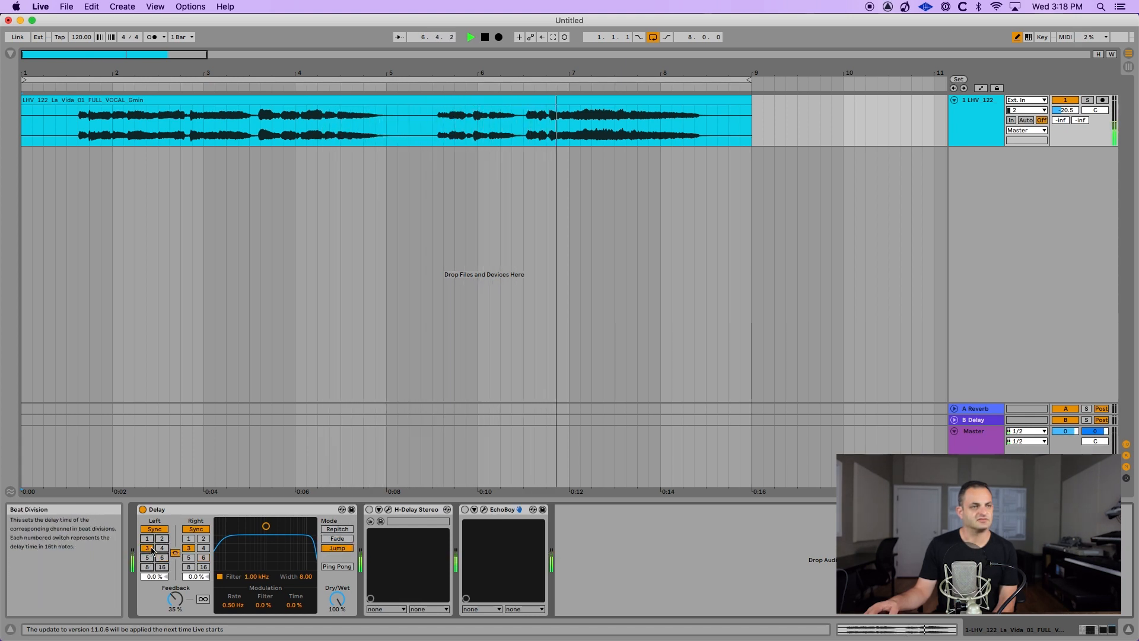
pyautogui.click(162, 539)
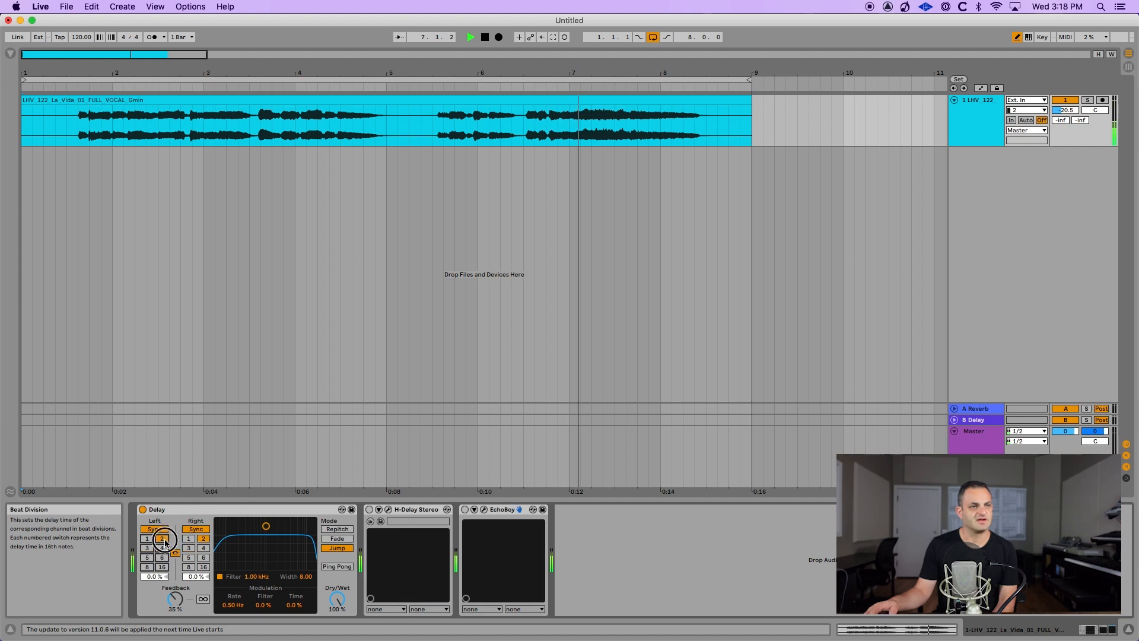
# Step: Enable Ping Pong with Repitch mode on the Delay, listen, and turn the device off
pyautogui.click(336, 567)
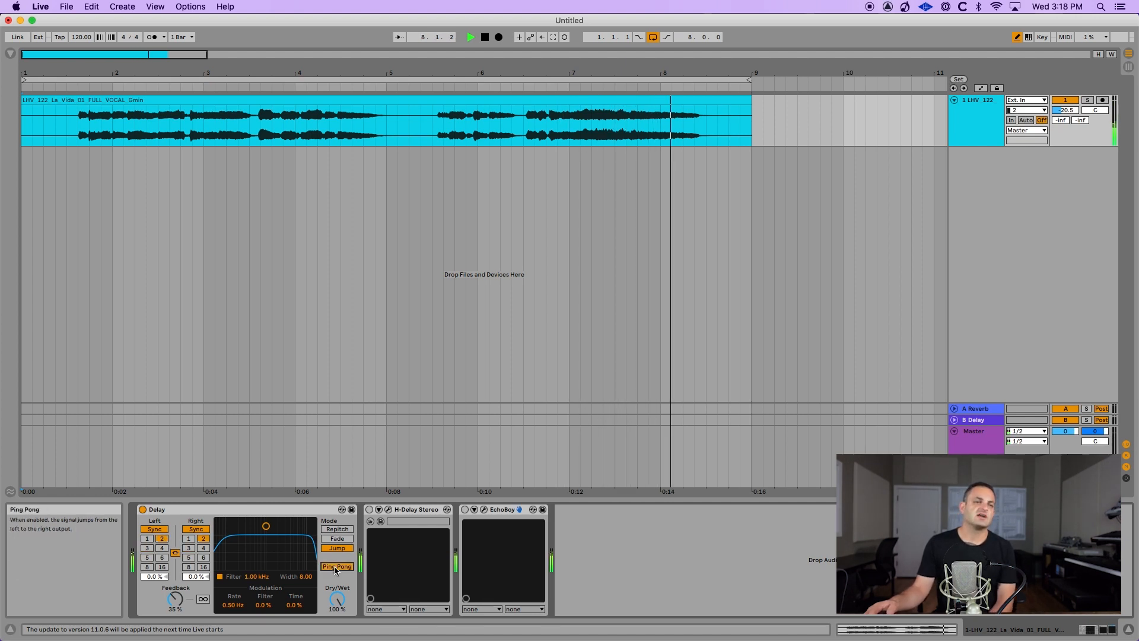
pyautogui.click(337, 530)
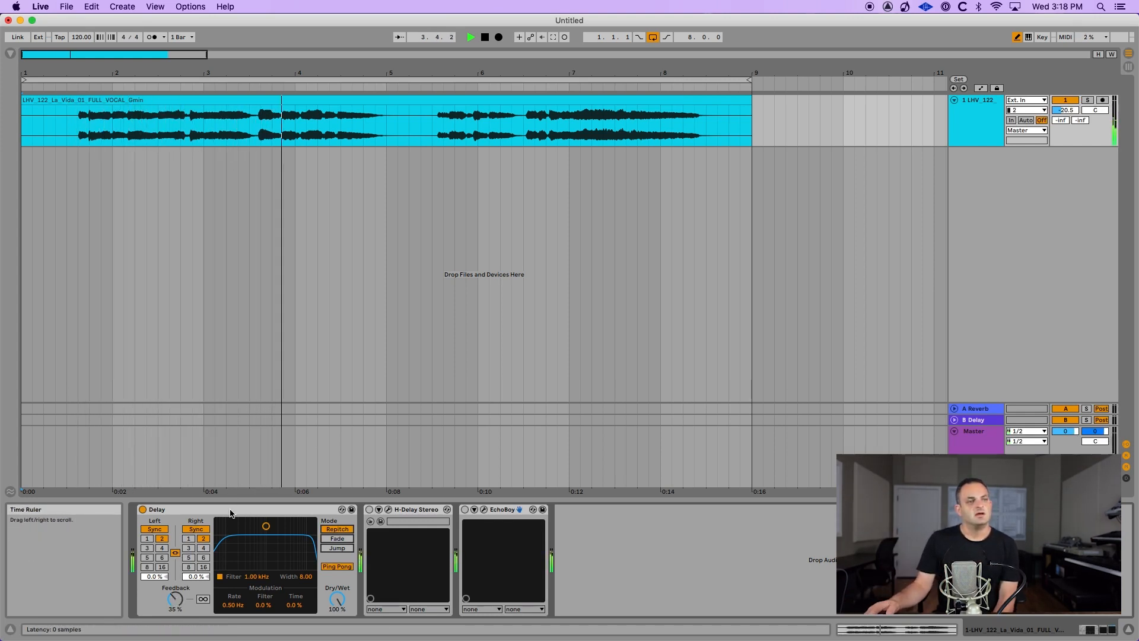
pyautogui.click(142, 509)
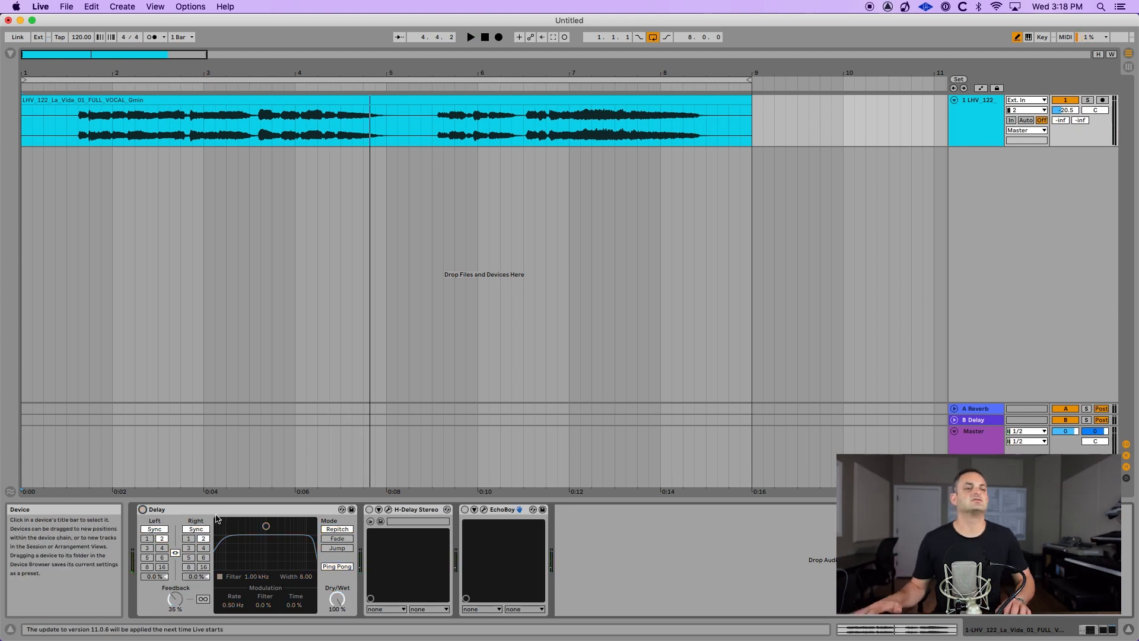
# Step: Open the H-Delay Stereo plug-in window and adjust its Analog control
pyautogui.click(388, 509)
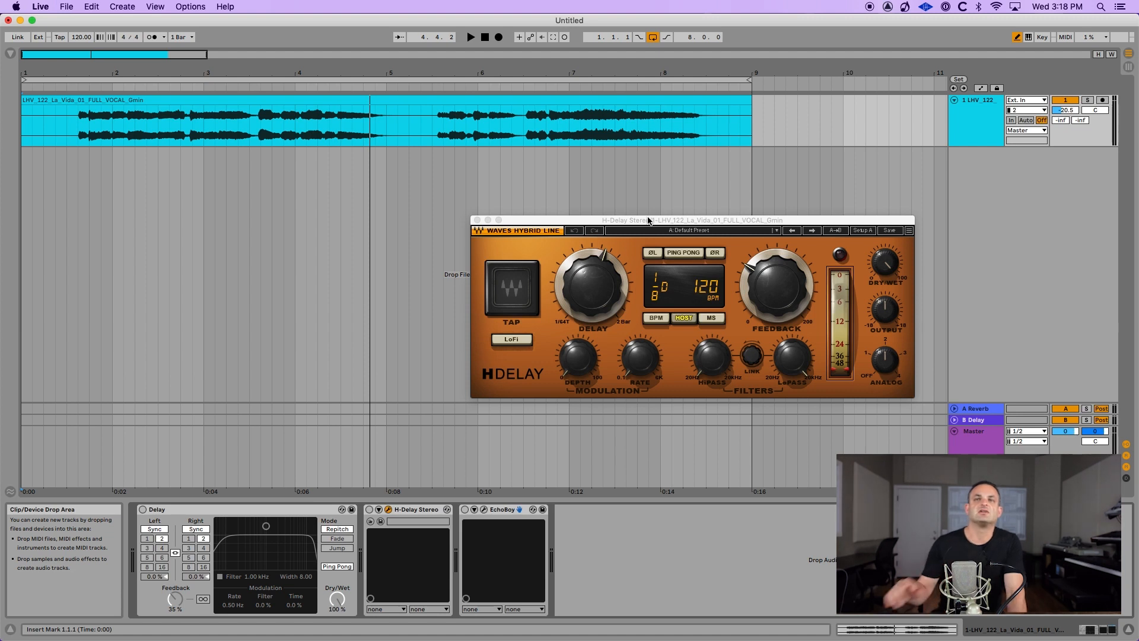
pyautogui.click(888, 365)
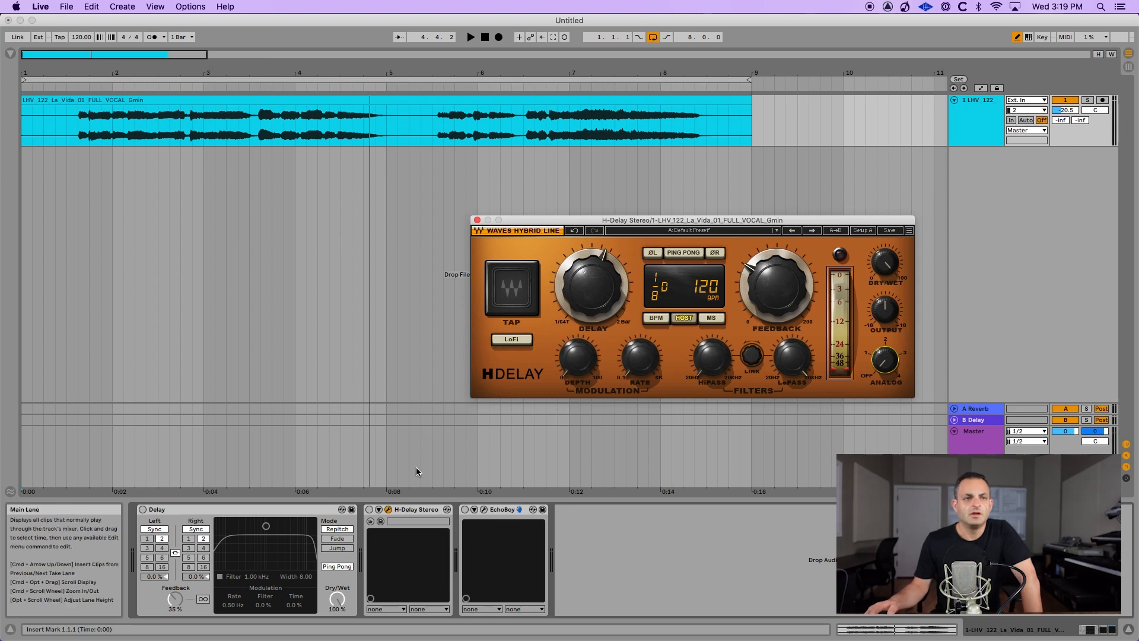
pyautogui.click(415, 509)
pyautogui.moveTo(628, 216); pyautogui.dragTo(584, 212)
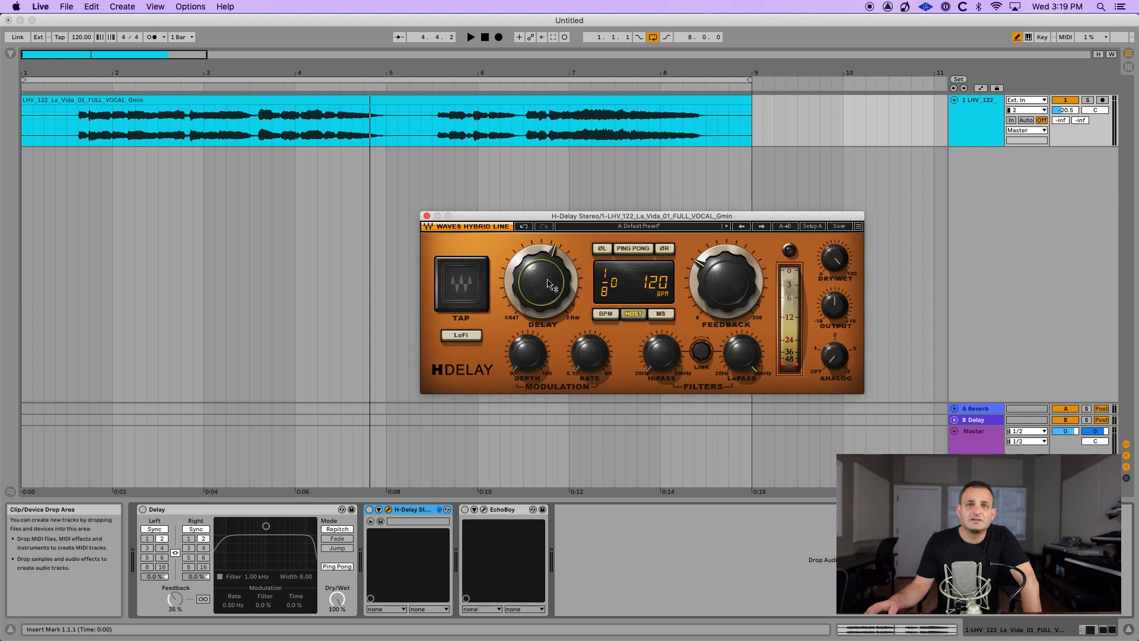
# Step: Compare H-Delay's BPM, Host and MS sync modes, finishing on BPM
pyautogui.click(605, 315)
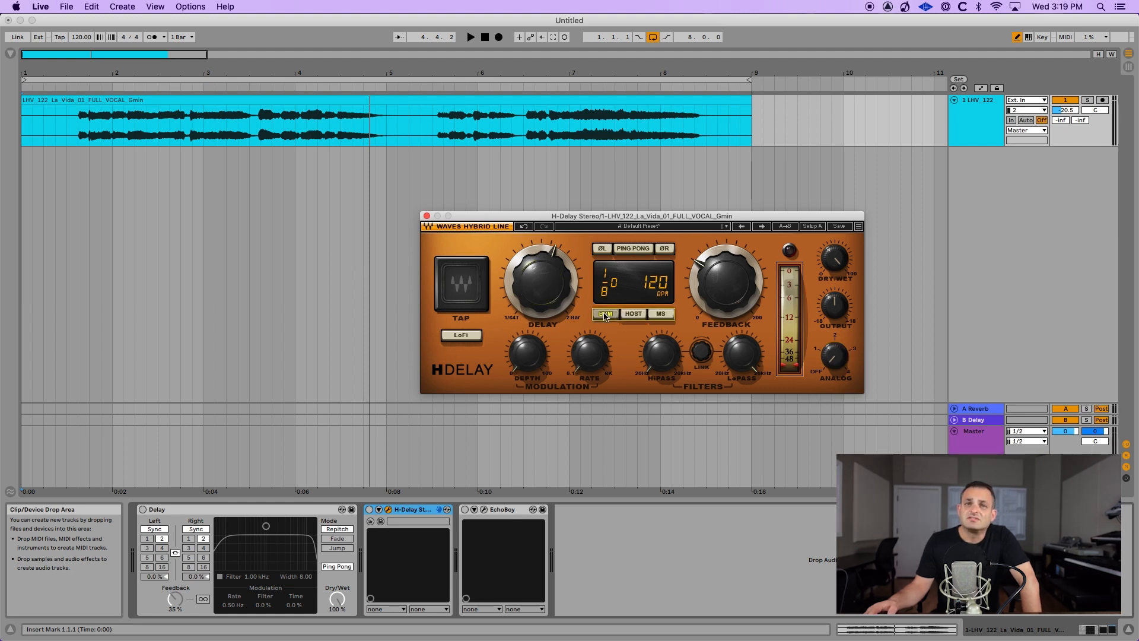
pyautogui.click(633, 316)
pyautogui.click(609, 316)
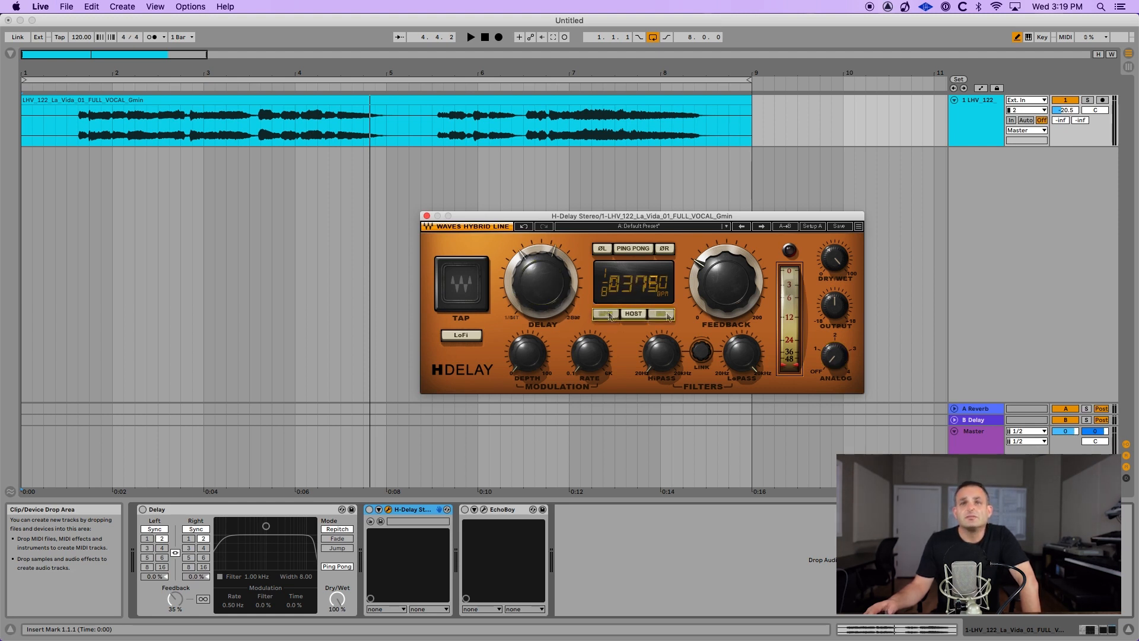
pyautogui.click(659, 315)
pyautogui.click(626, 316)
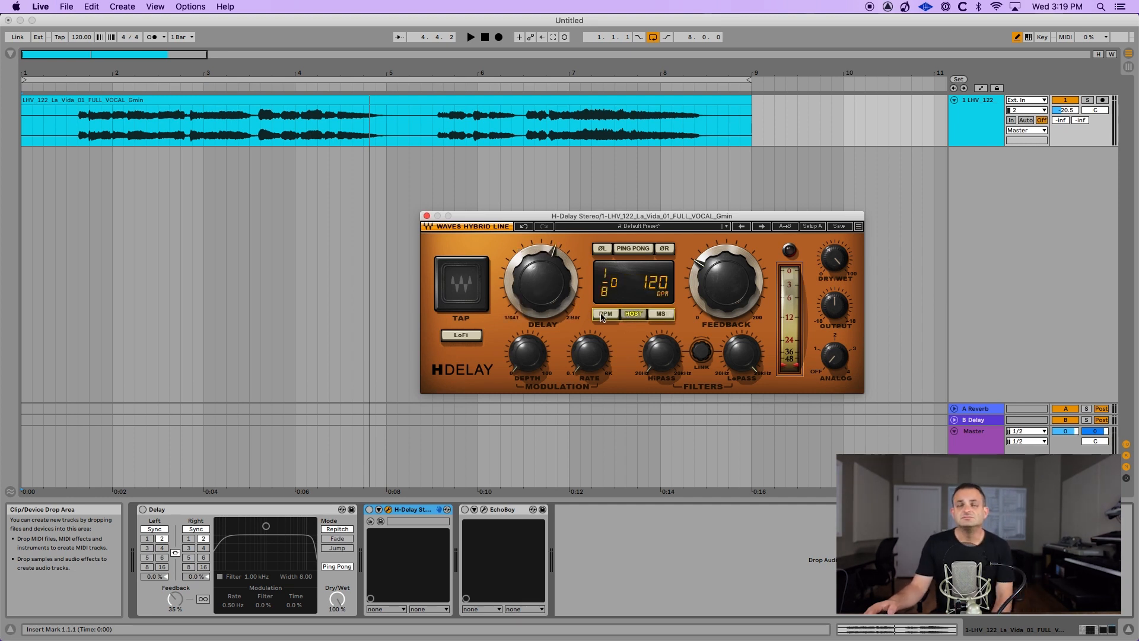
pyautogui.click(612, 314)
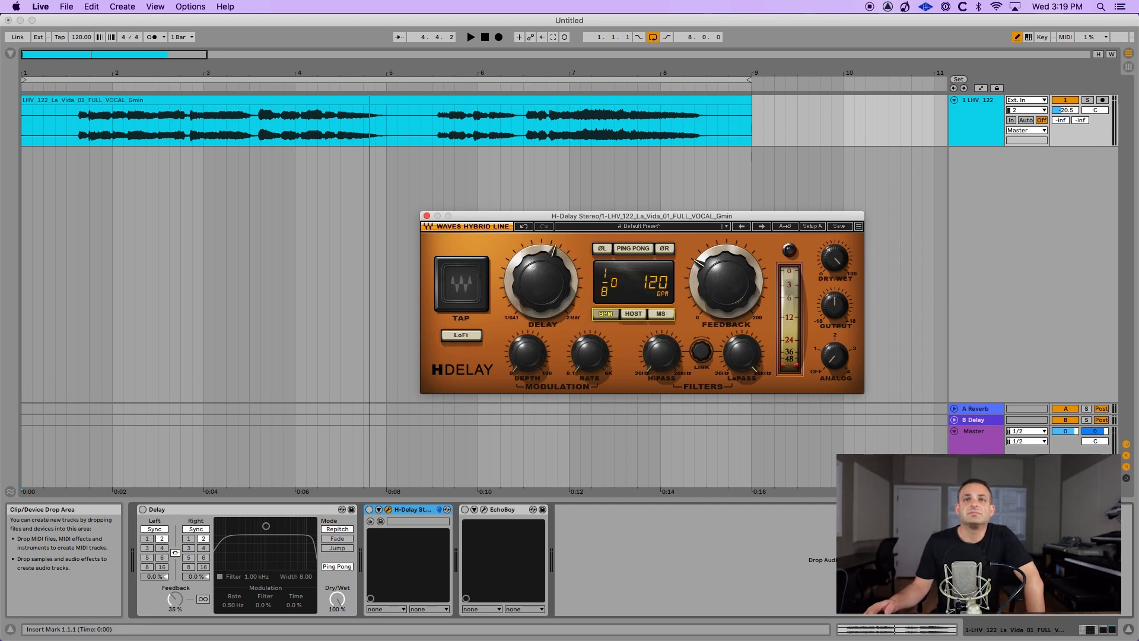
# Step: Compare H-Delay's BPM, Host and MS sync modes again and leave the plug-in set to Host
pyautogui.click(647, 299)
pyautogui.click(605, 316)
pyautogui.click(640, 315)
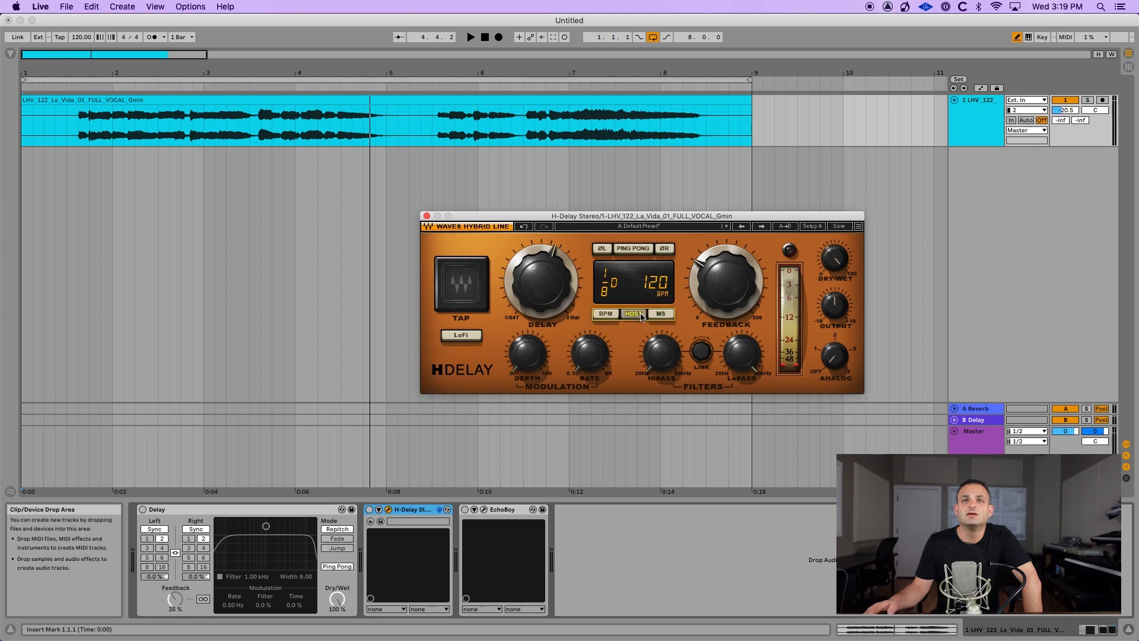
pyautogui.click(659, 315)
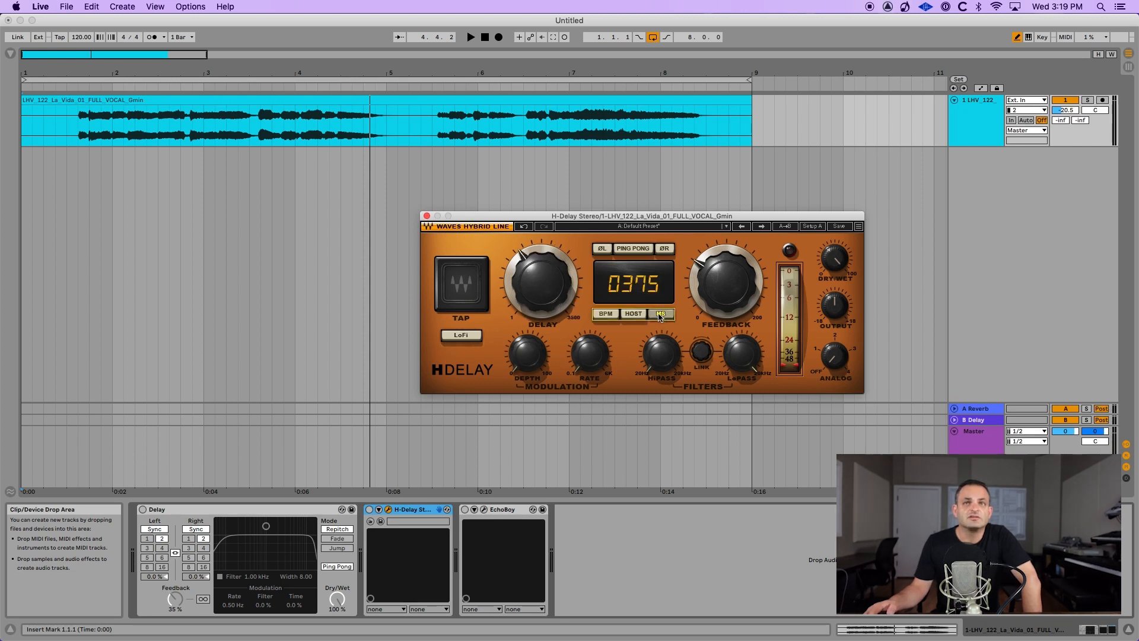
pyautogui.click(605, 315)
pyautogui.click(627, 314)
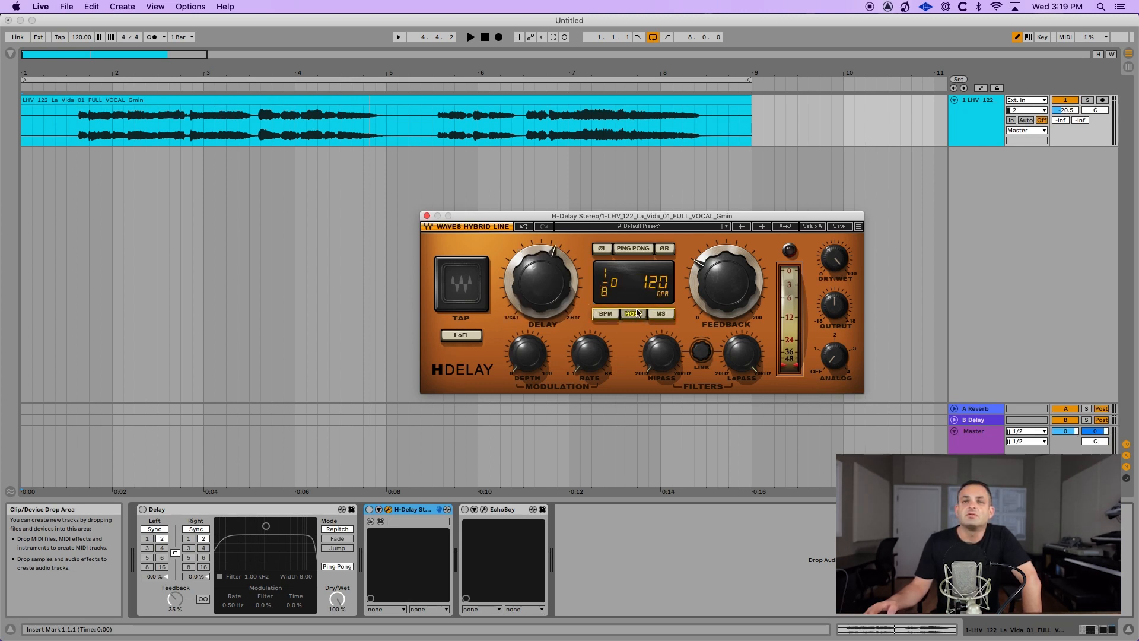
# Step: Go over H-Delay's Feedback and HiPass controls and lower the Dry/Wet mix to about halfway
pyautogui.click(719, 284)
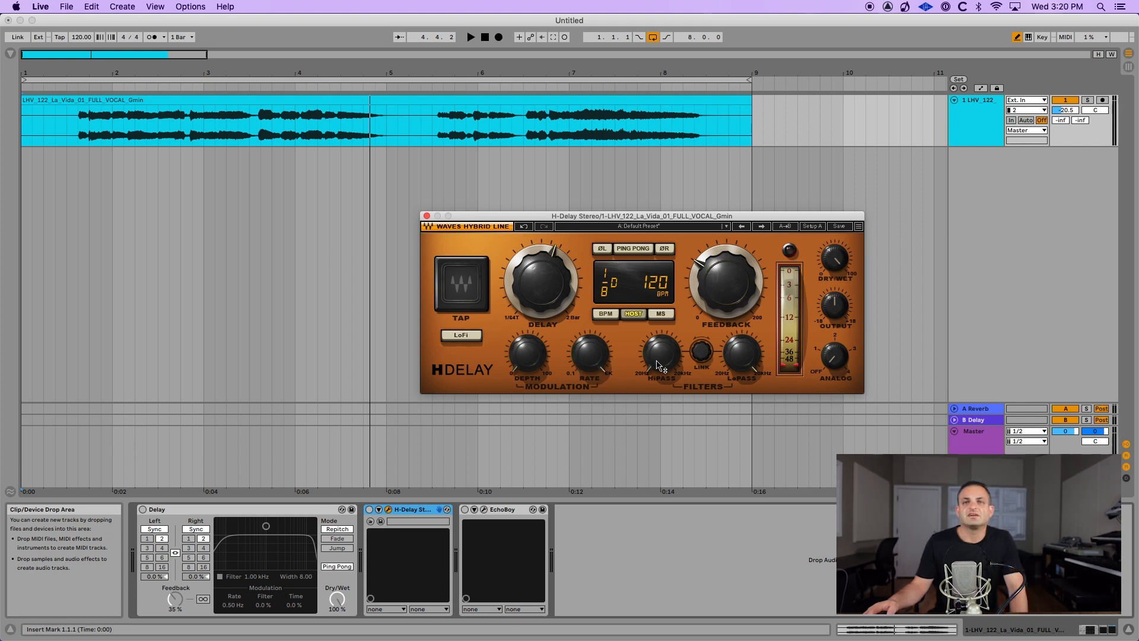
pyautogui.moveTo(657, 364); pyautogui.dragTo(657, 337)
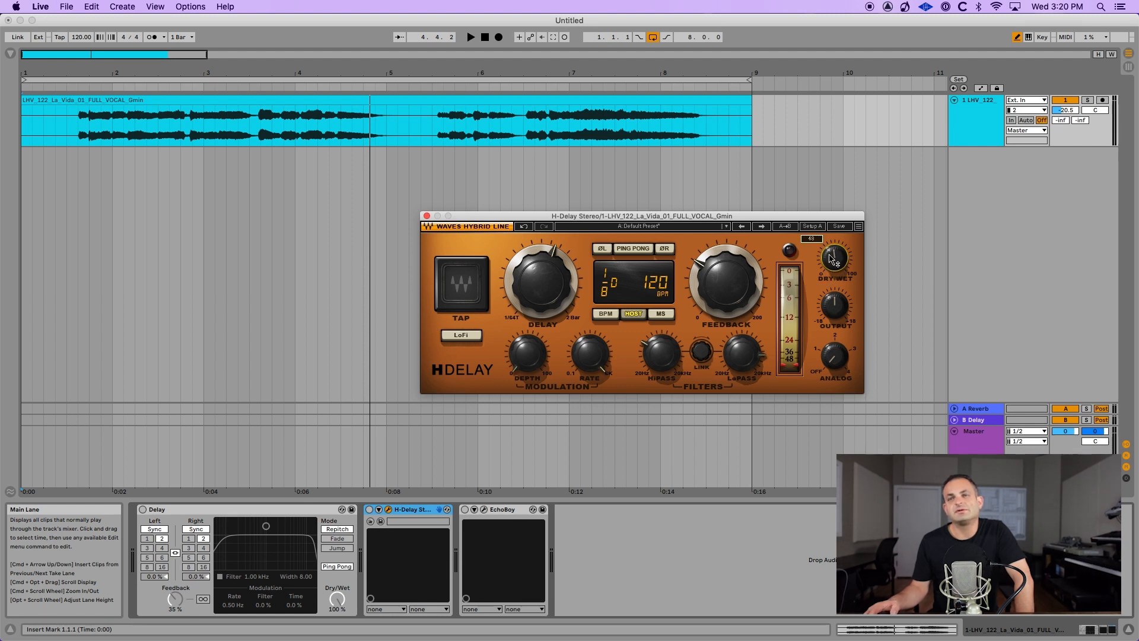
pyautogui.moveTo(829, 312)
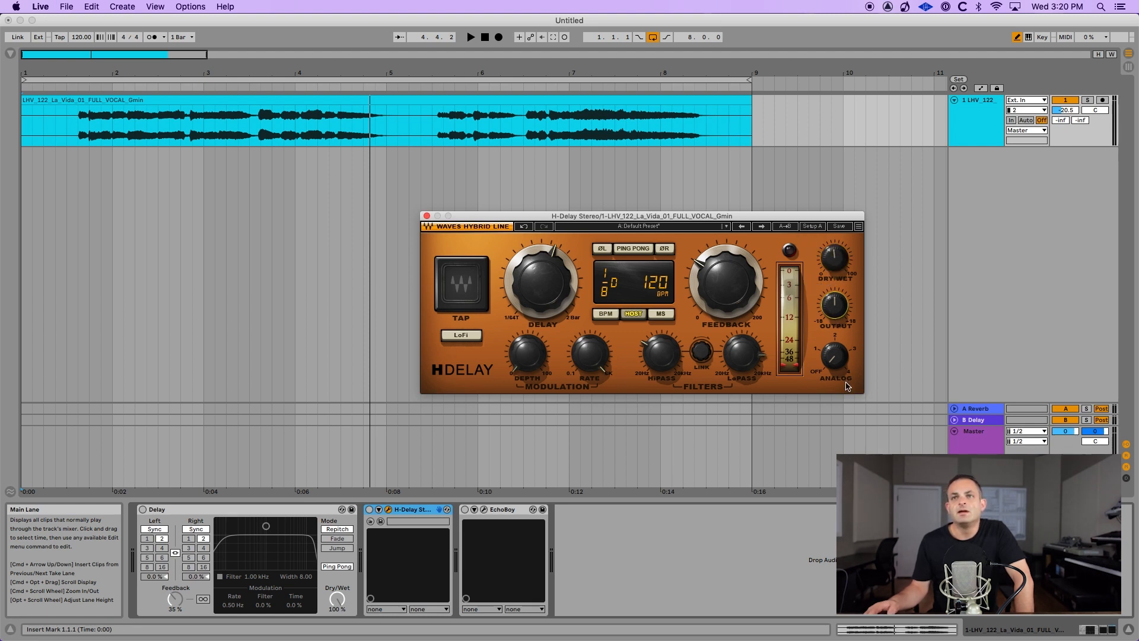
# Step: Look through H-Delay's factory presets, including the Autodafeh group, without loading one
pyautogui.click(644, 227)
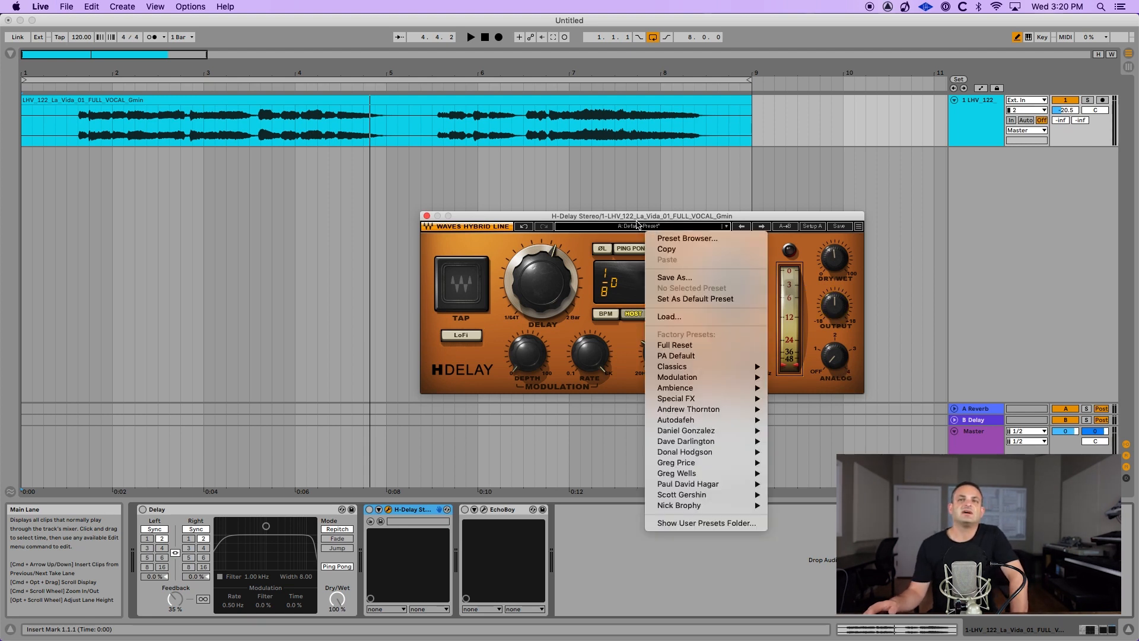
pyautogui.moveTo(682, 423)
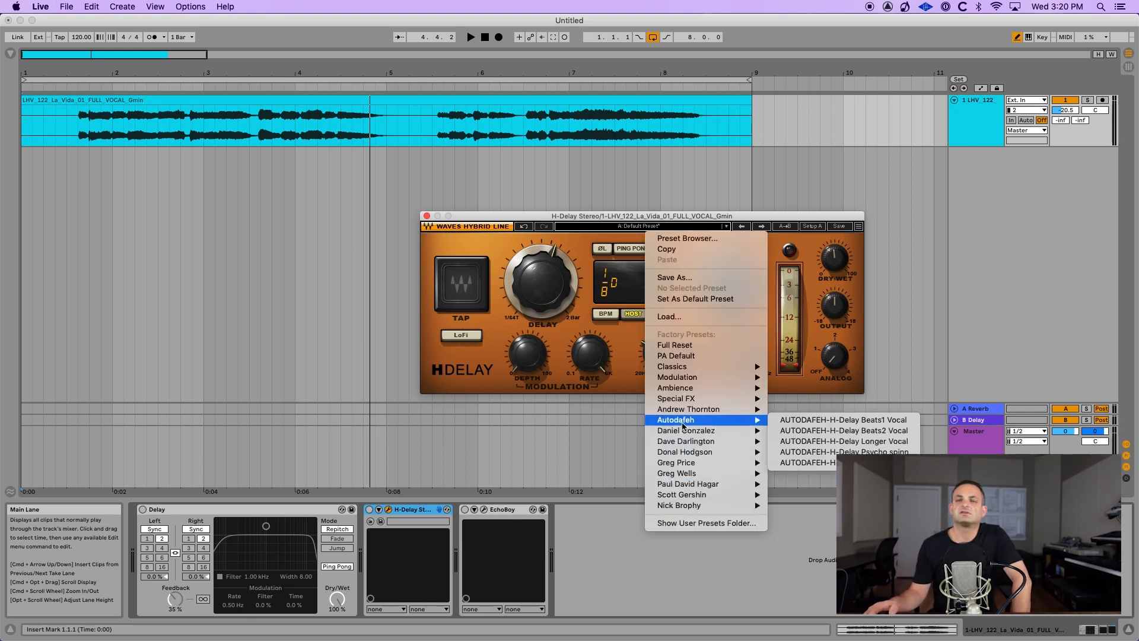
pyautogui.click(628, 282)
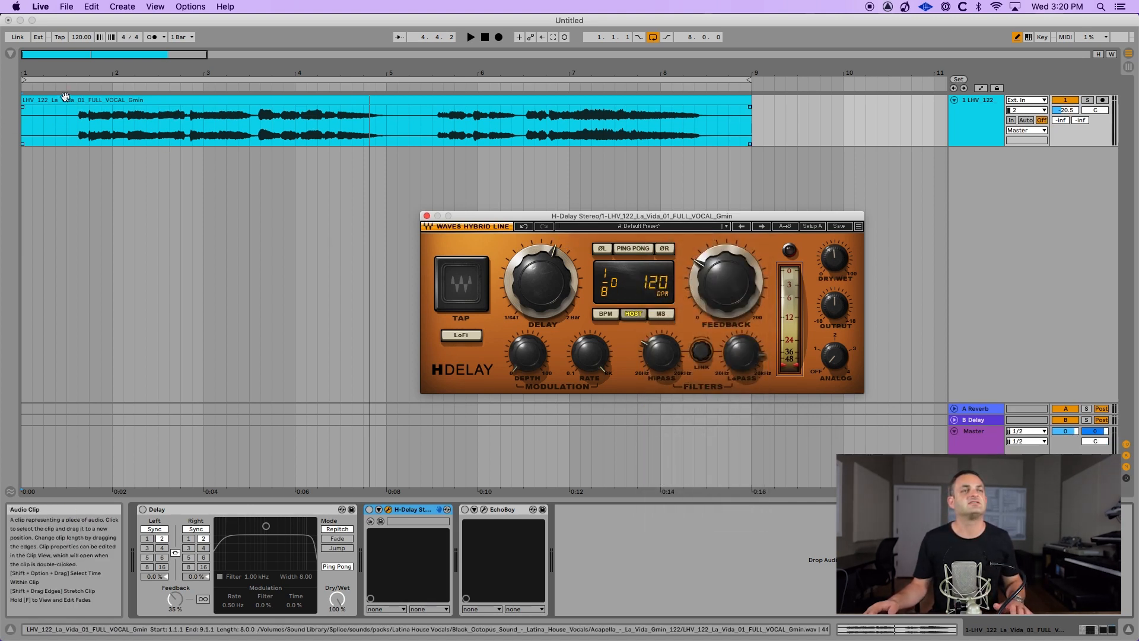
# Step: Play the vocal clip through H-Delay, raise the delay time to 2 Bar, and stop playback
pyautogui.click(485, 37)
pyautogui.press('space')
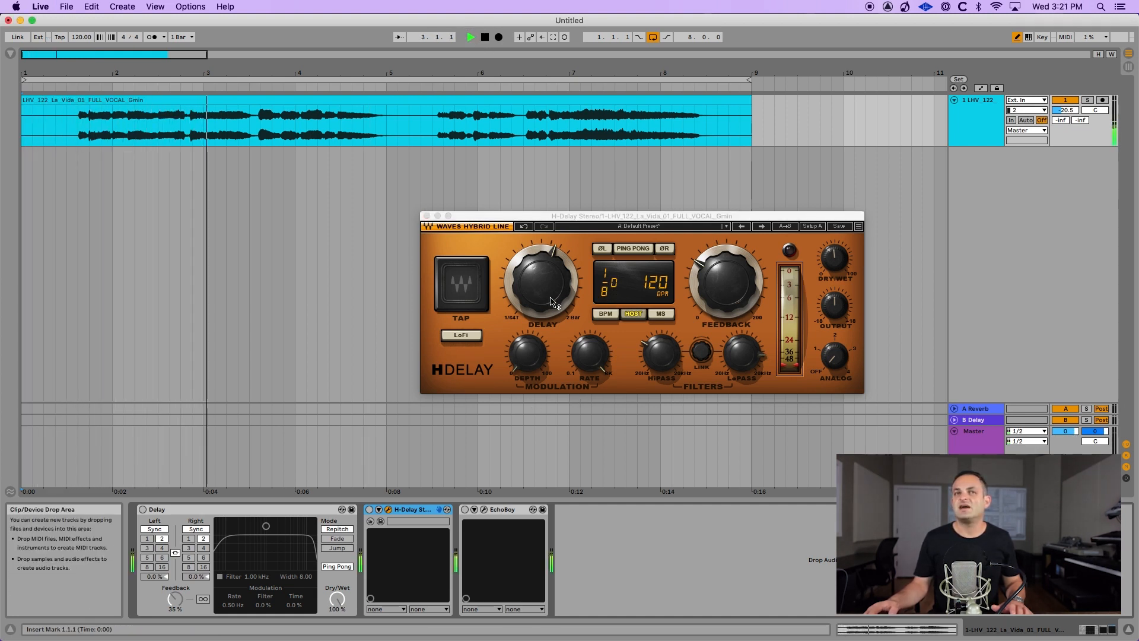
pyautogui.moveTo(553, 301)
pyautogui.mouseDown()
pyautogui.moveTo(553, 270)
pyautogui.moveTo(553, 315)
pyautogui.moveTo(553, 279)
pyautogui.mouseUp()
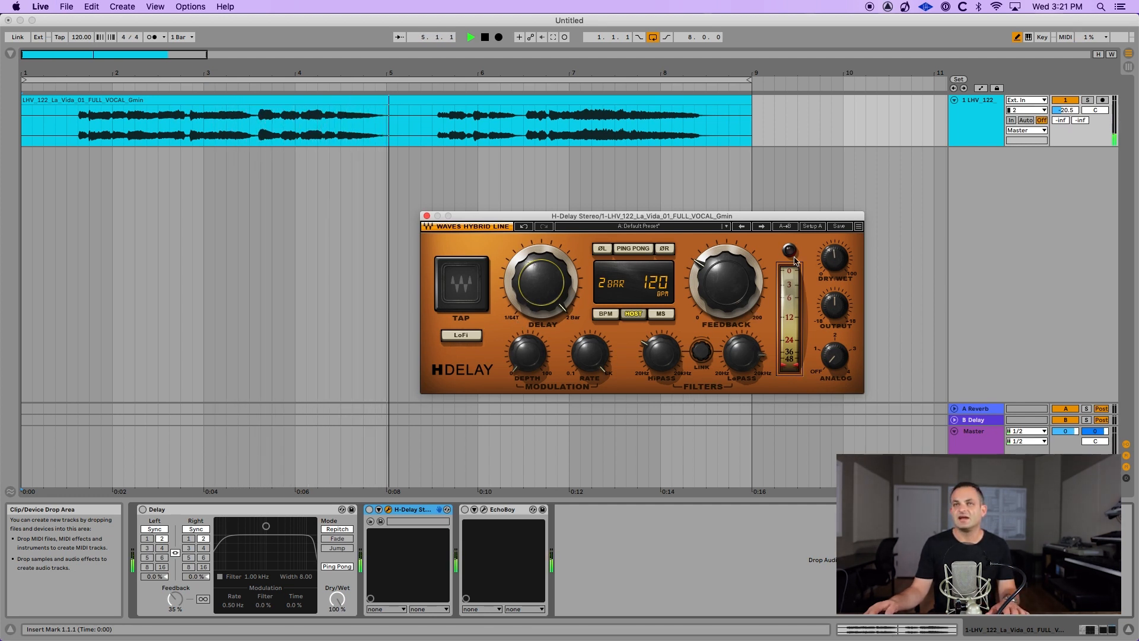
pyautogui.press('space')
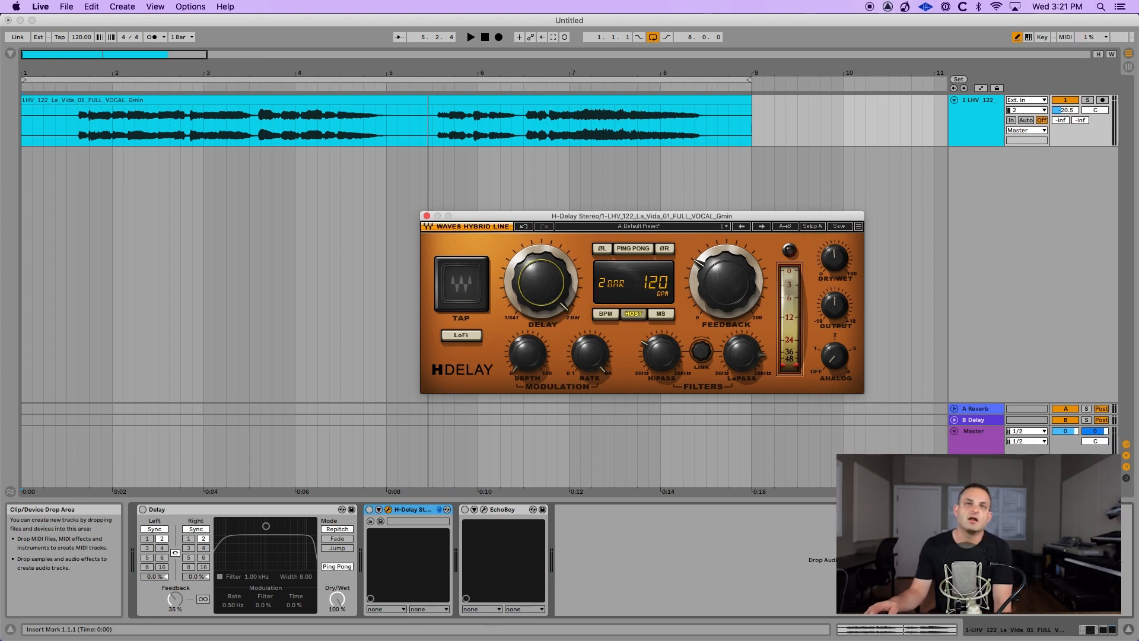
pyautogui.moveTo(541, 283)
pyautogui.mouseDown()
pyautogui.moveTo(541, 295)
pyautogui.moveTo(541, 276)
pyautogui.mouseUp()
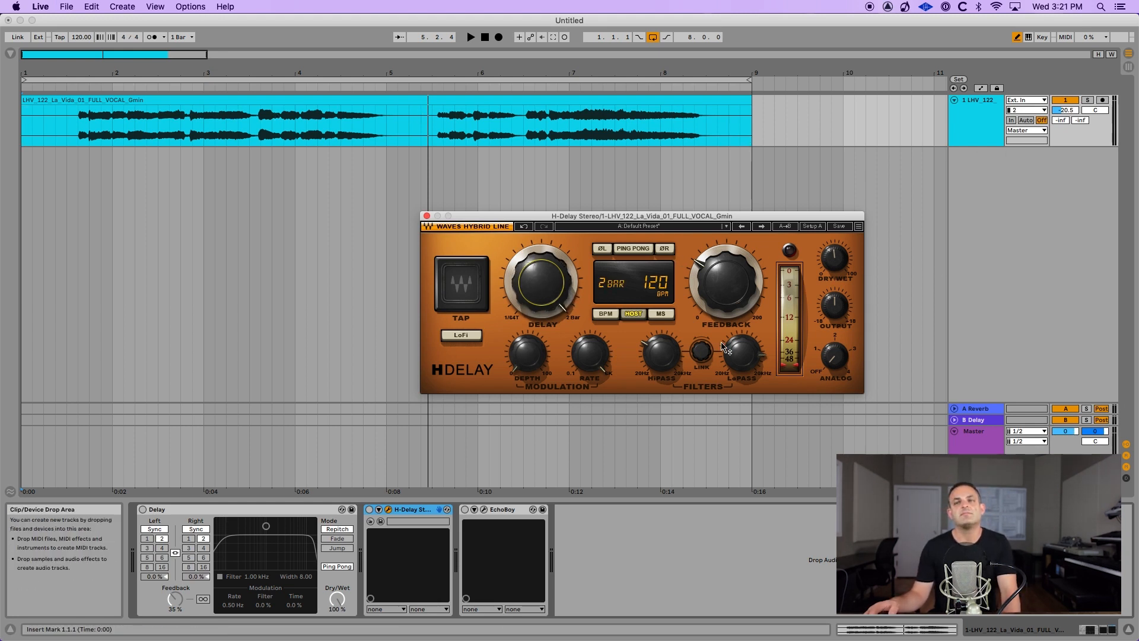
# Step: Copy H-Delay from the vocal track and paste it onto return track B in place of its Delay device
pyautogui.click(421, 510)
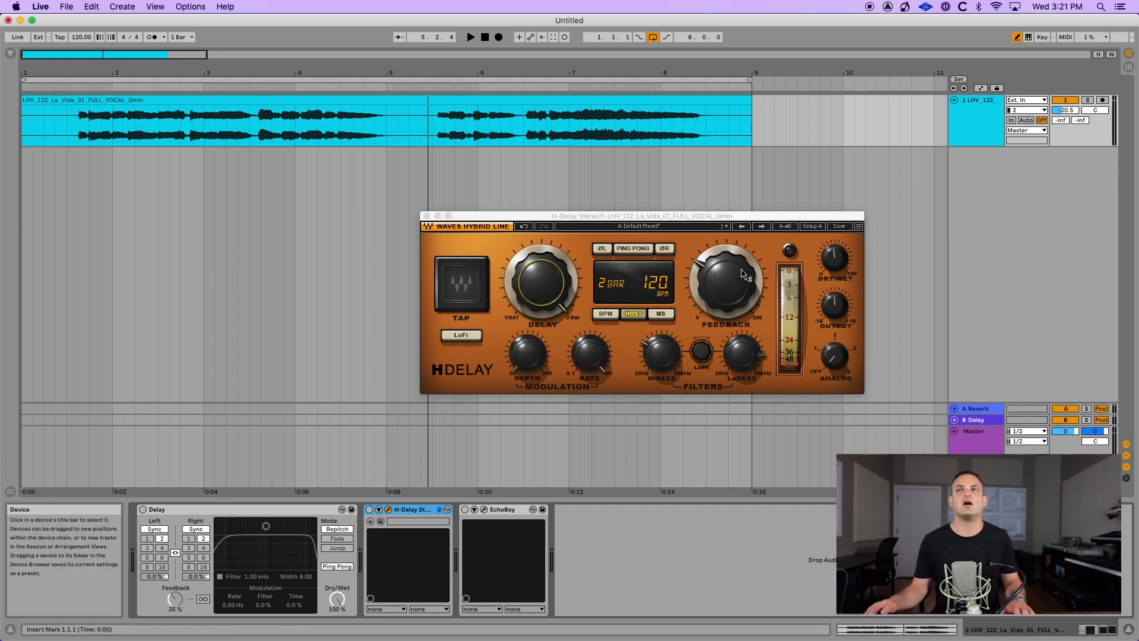
pyautogui.click(971, 111)
pyautogui.click(400, 512)
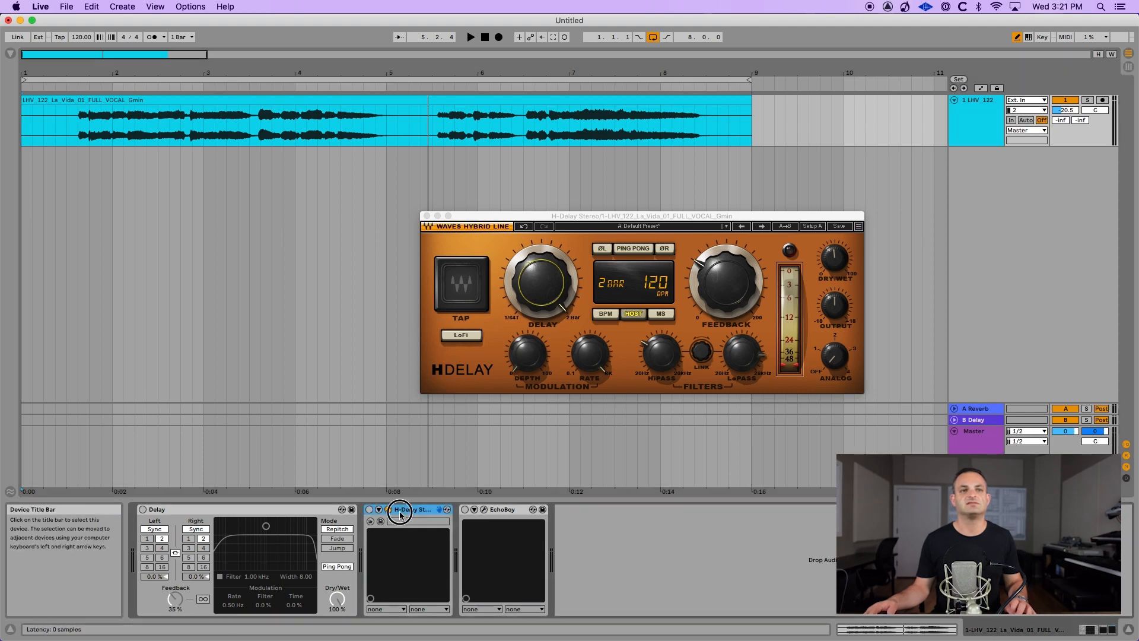
pyautogui.click(973, 418)
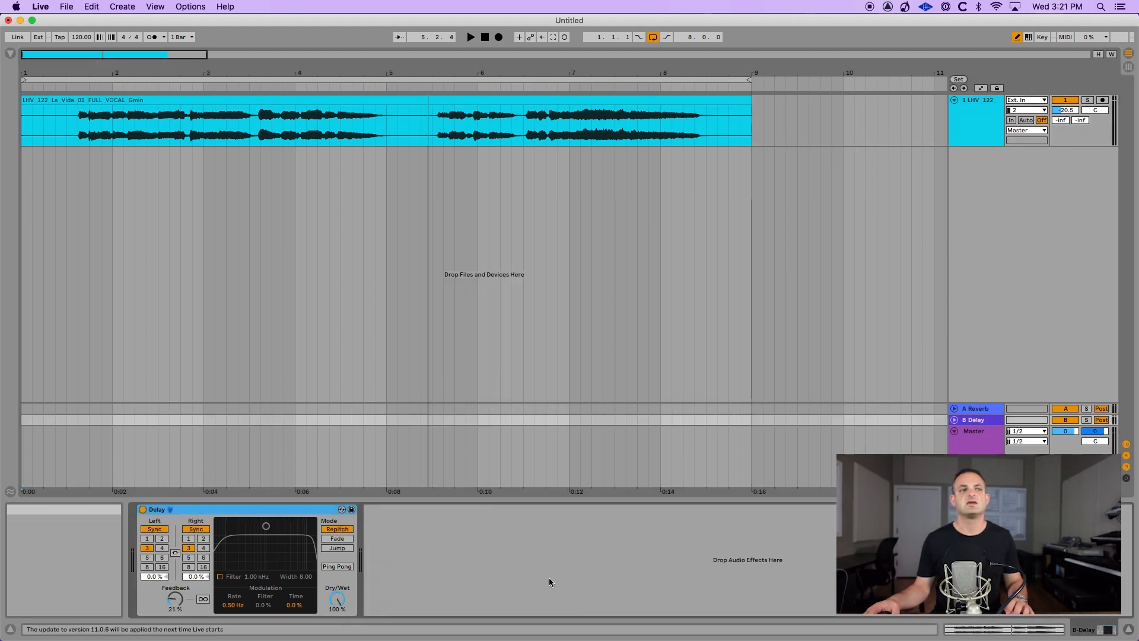
pyautogui.click(327, 510)
pyautogui.press('Delete')
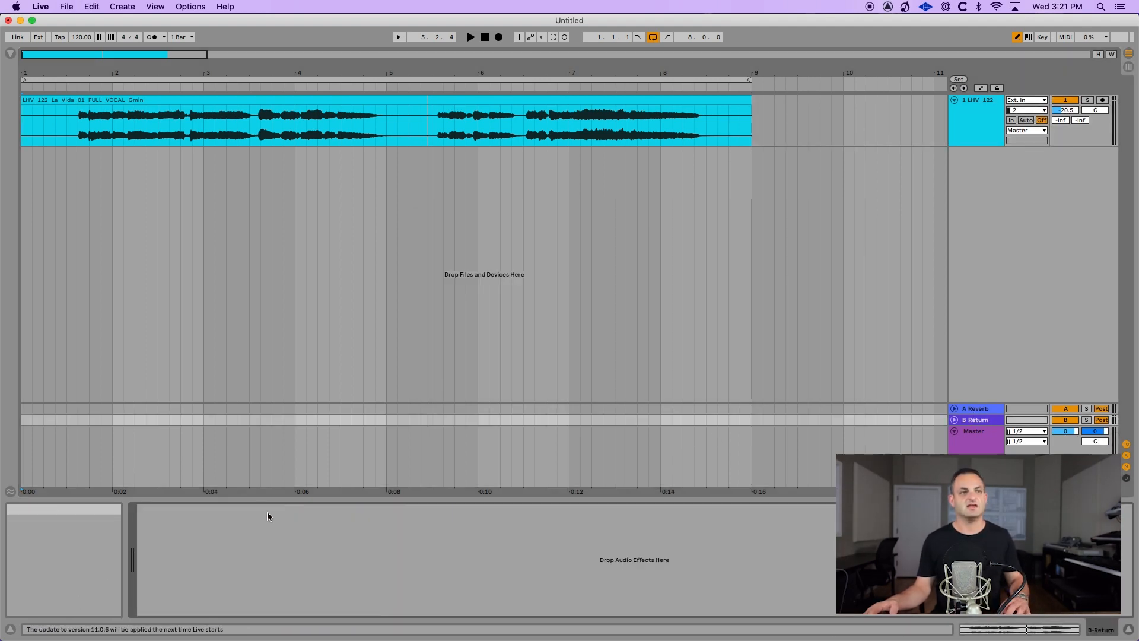
pyautogui.hotkey('ctrl', 'v')
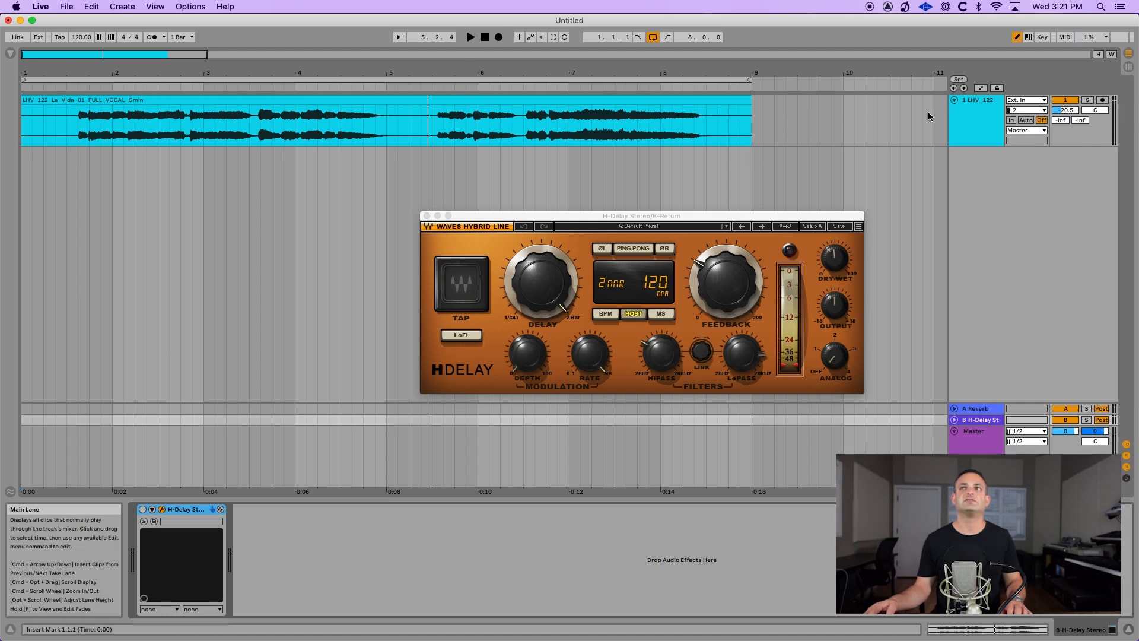
# Step: Show automation and display the vocal track's mixer send to return B as the envelope
pyautogui.click(1022, 110)
pyautogui.click(989, 258)
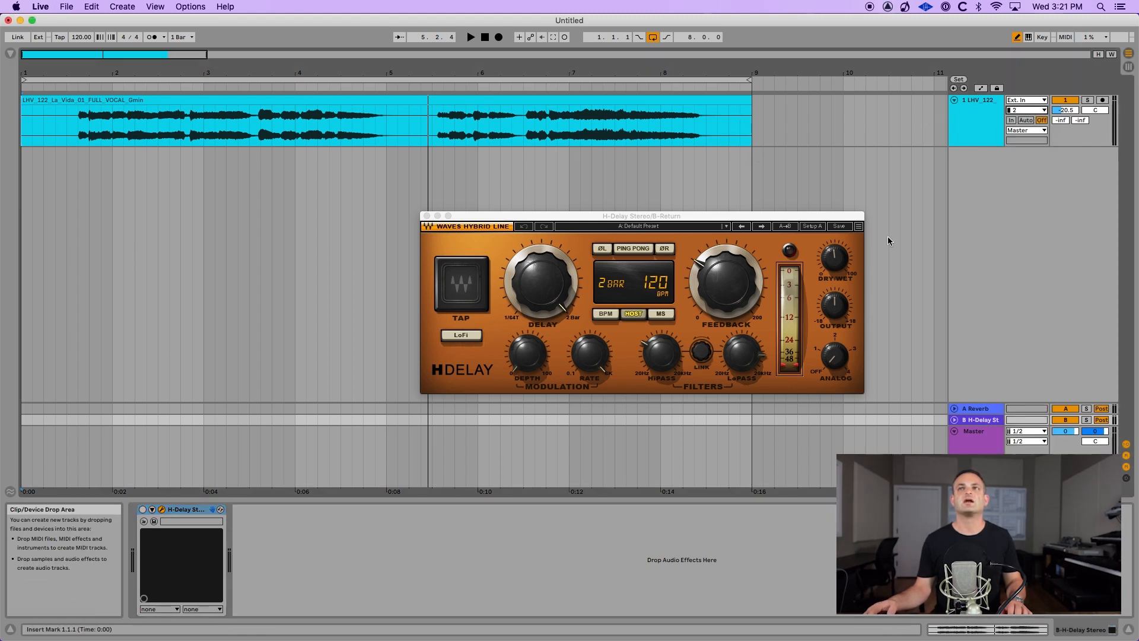
pyautogui.click(1016, 111)
pyautogui.click(1016, 110)
pyautogui.press('a')
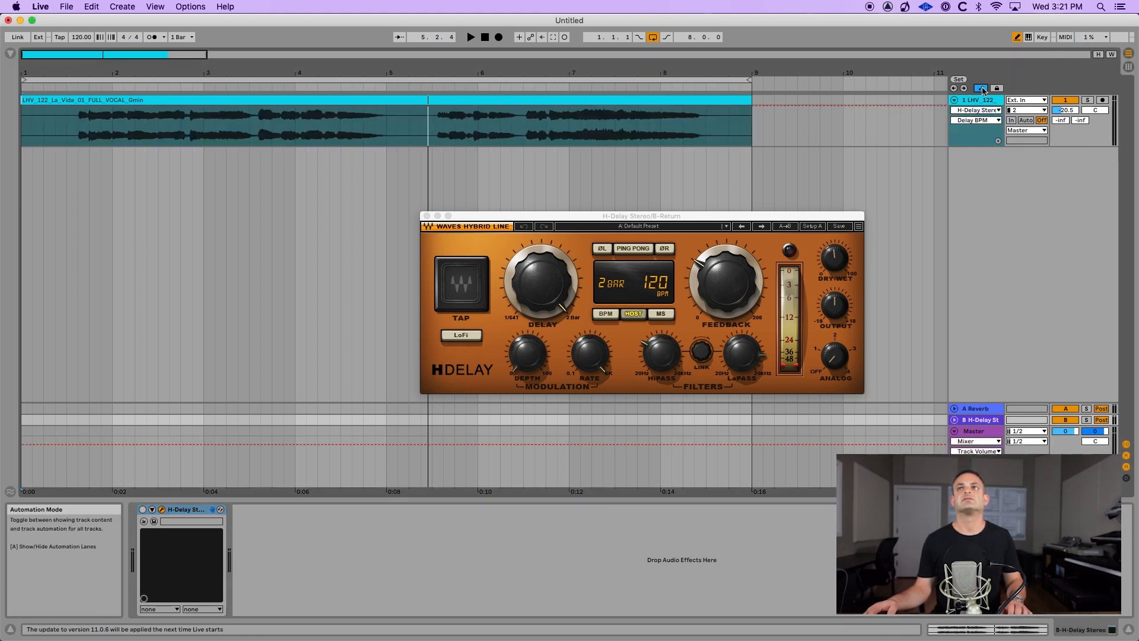
pyautogui.click(1015, 110)
pyautogui.click(992, 126)
pyautogui.click(971, 111)
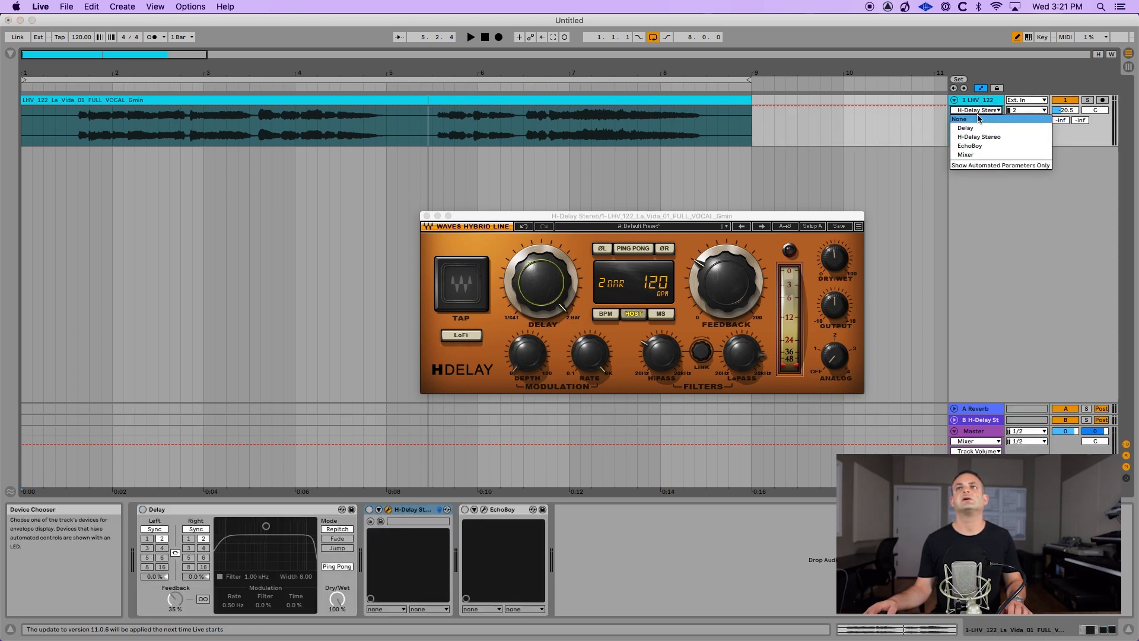
pyautogui.click(969, 111)
pyautogui.click(969, 121)
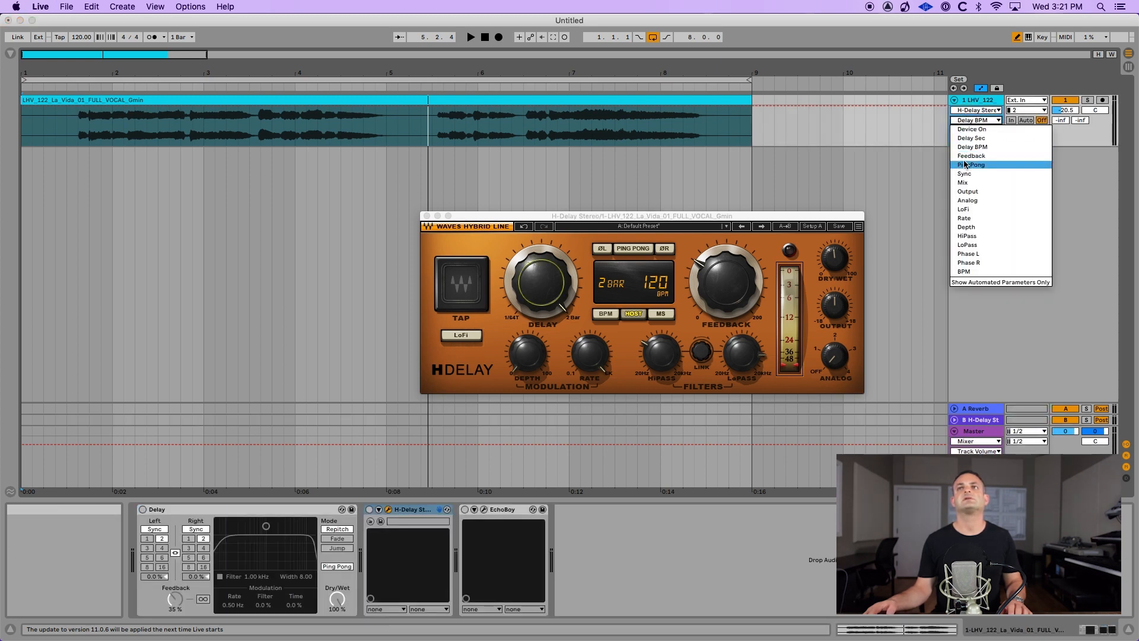
pyautogui.click(1076, 122)
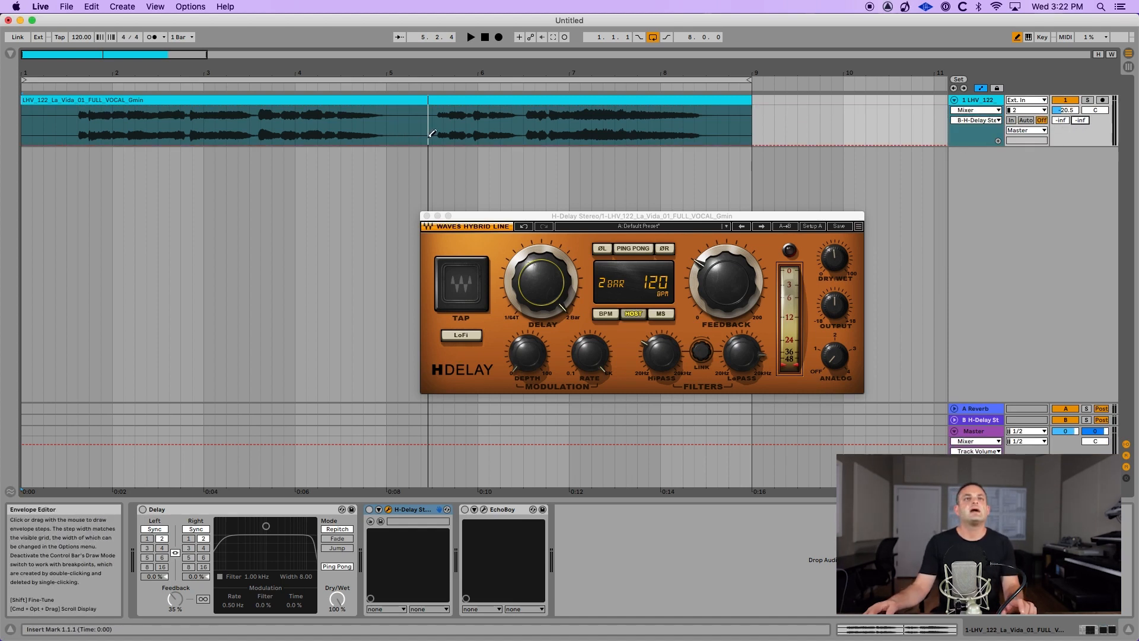
# Step: With Draw Mode off, raise the return B send to 0 from 6.3.1 to 8.4.1, drop it to -inf from 6.2.3 to 7.3.3, and audition it
pyautogui.press('b')
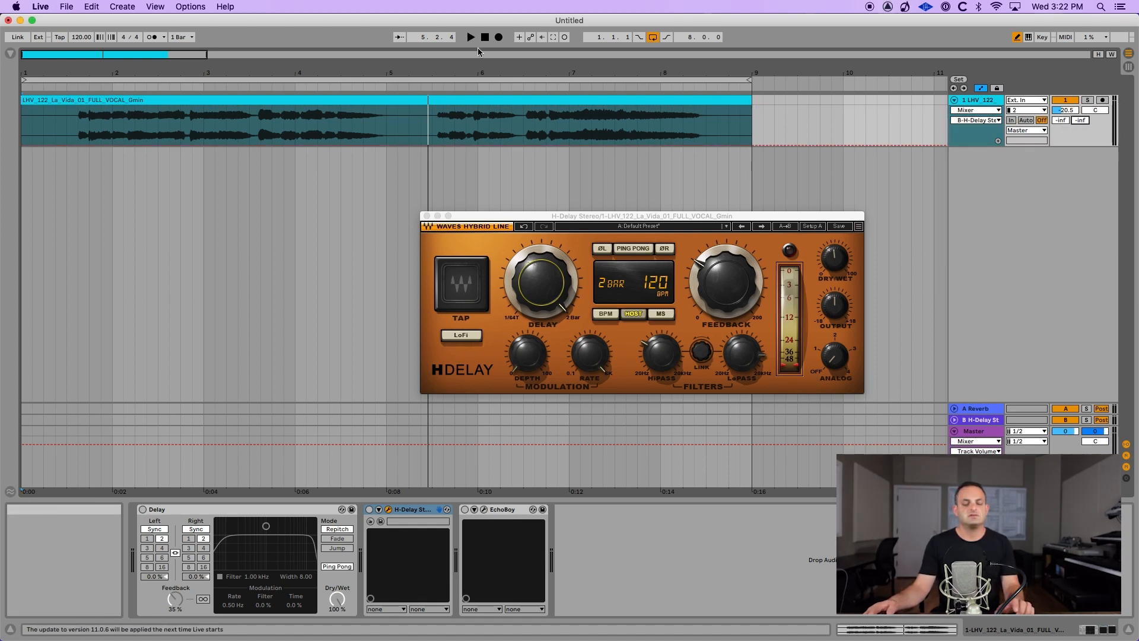
pyautogui.click(524, 132)
pyautogui.moveTo(524, 131); pyautogui.dragTo(723, 116)
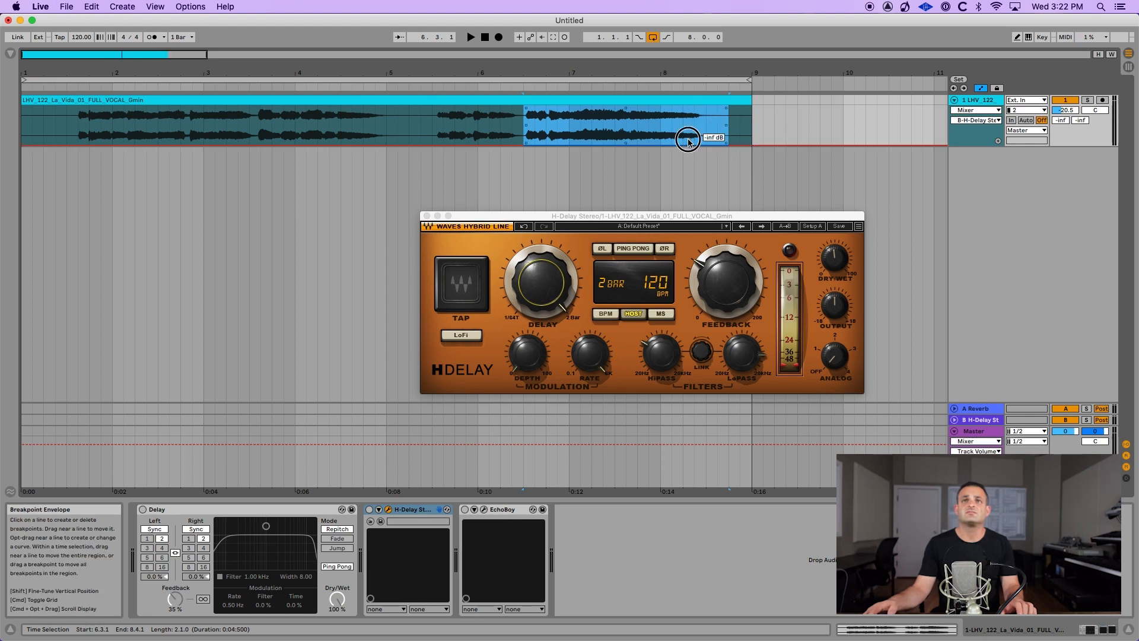
pyautogui.press('space')
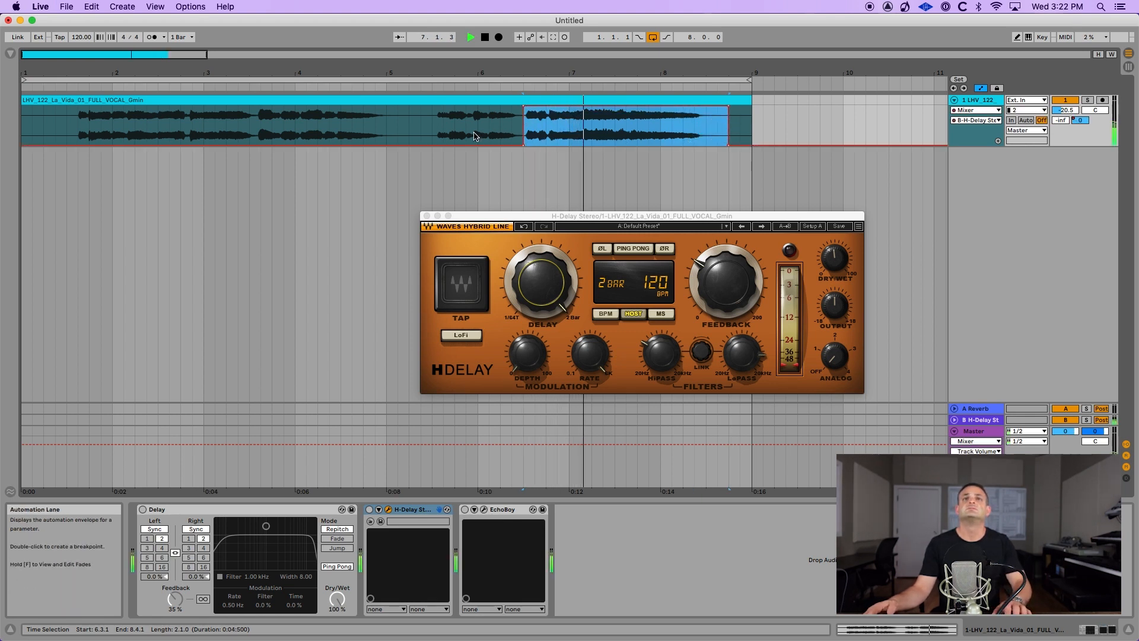
pyautogui.moveTo(627, 127); pyautogui.dragTo(511, 127)
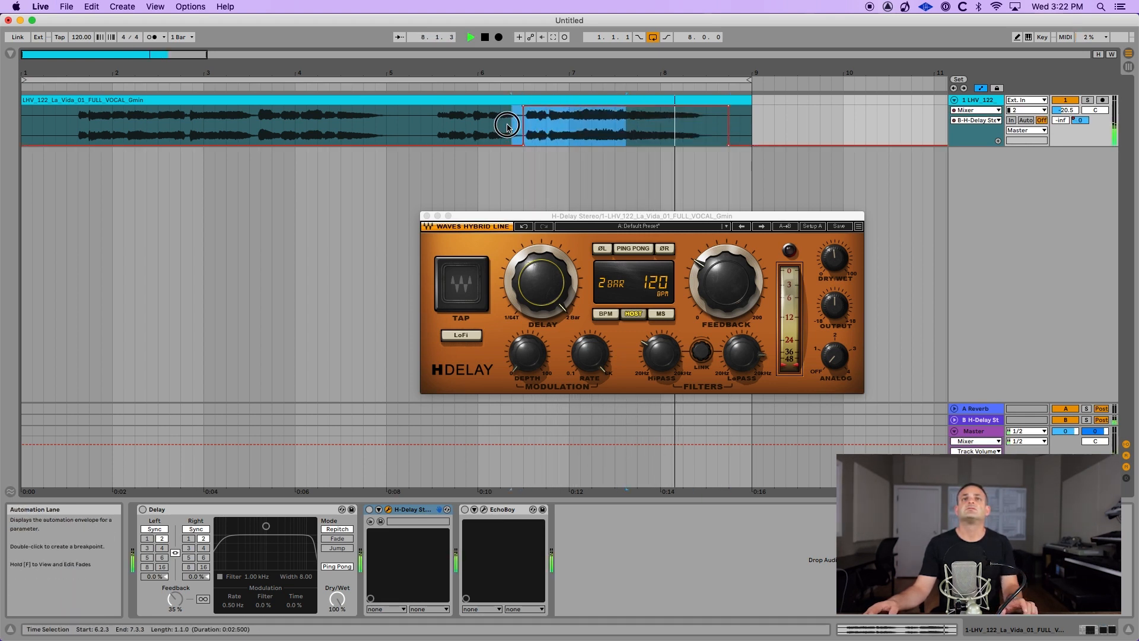
pyautogui.press('space')
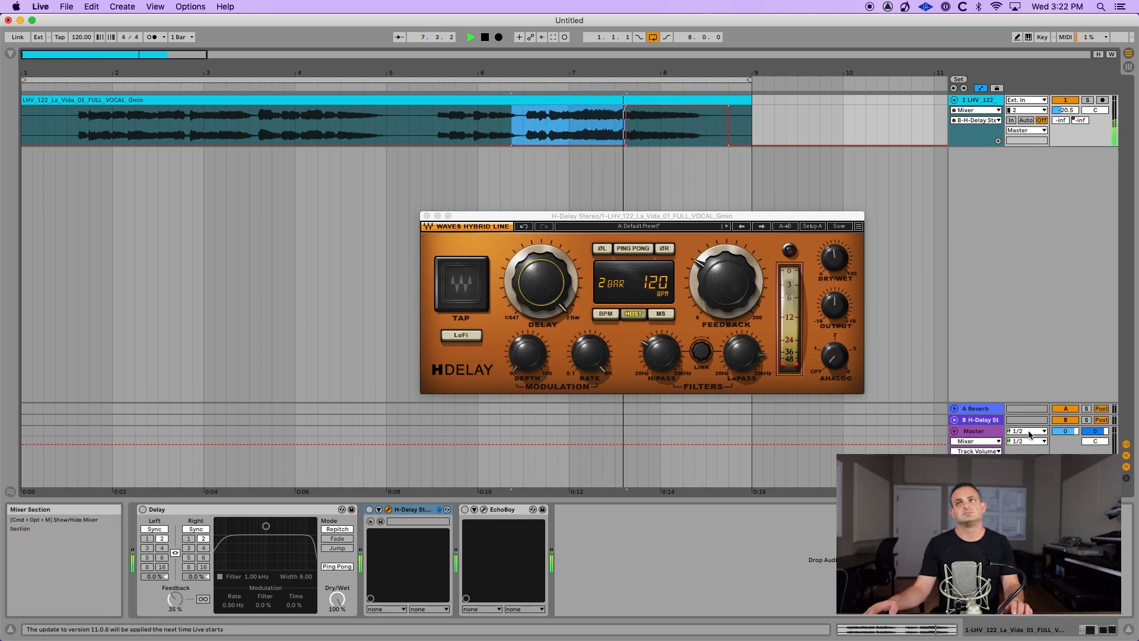
# Step: Activate H-Delay on return track B, turn its Dry/Wet fully wet, and play the automated vocal section
pyautogui.click(984, 421)
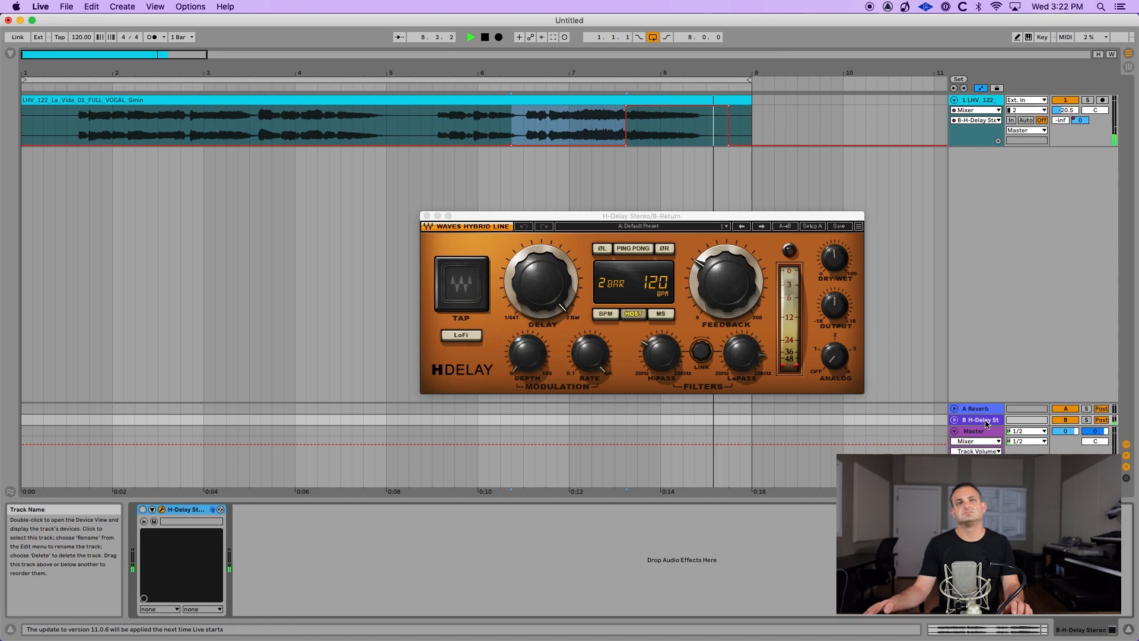
pyautogui.click(143, 509)
pyautogui.press('space')
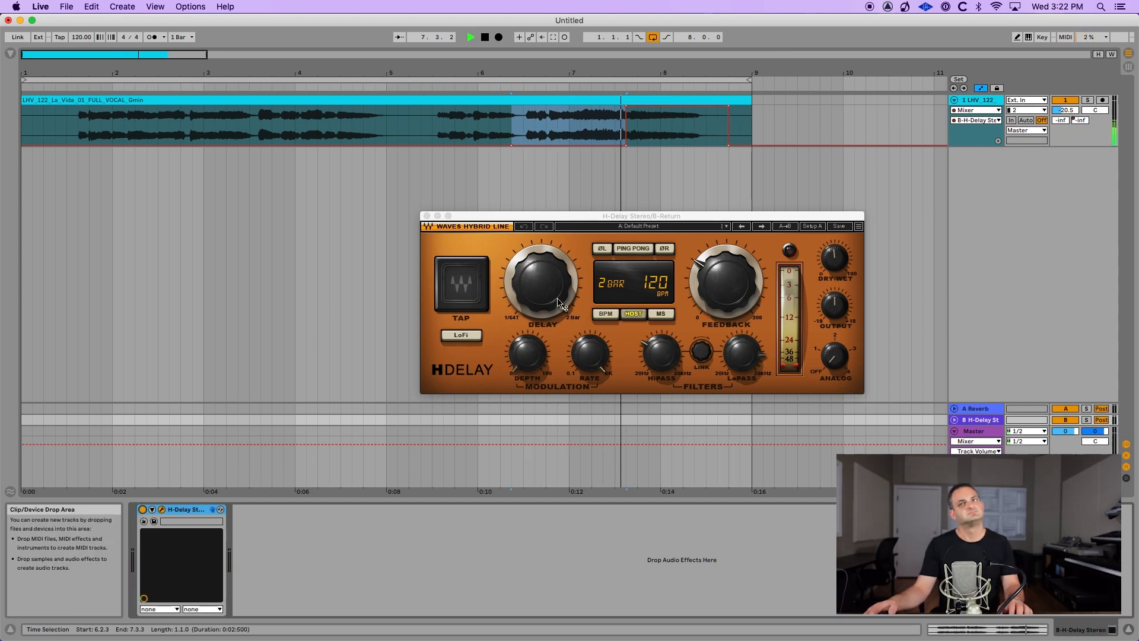
pyautogui.moveTo(834, 258); pyautogui.dragTo(835, 197)
pyautogui.press('space')
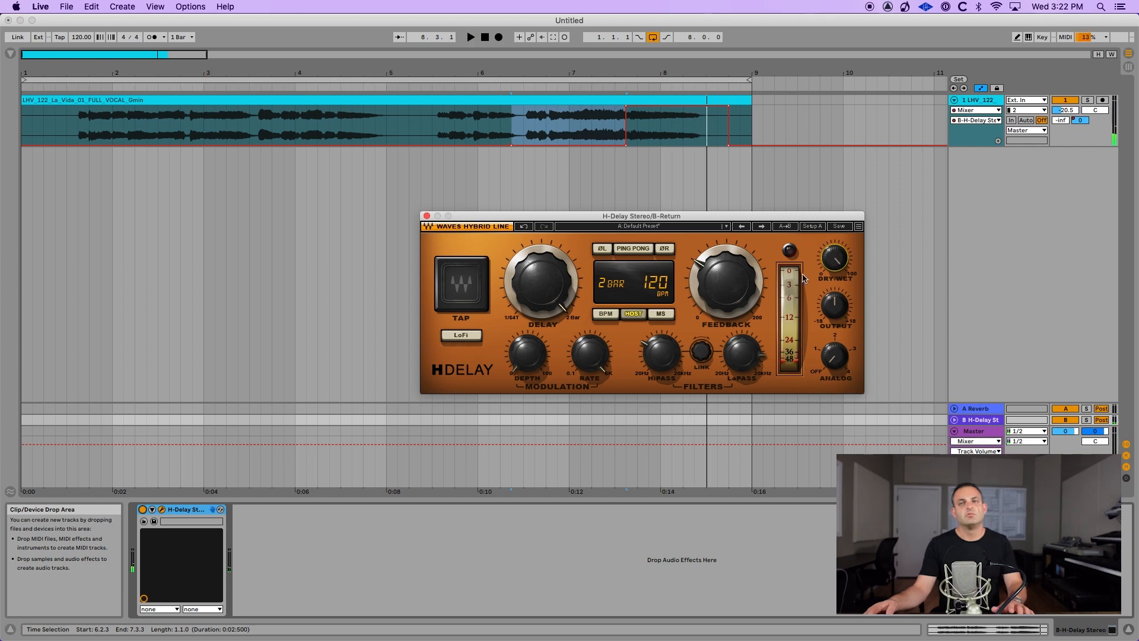
pyautogui.press('space')
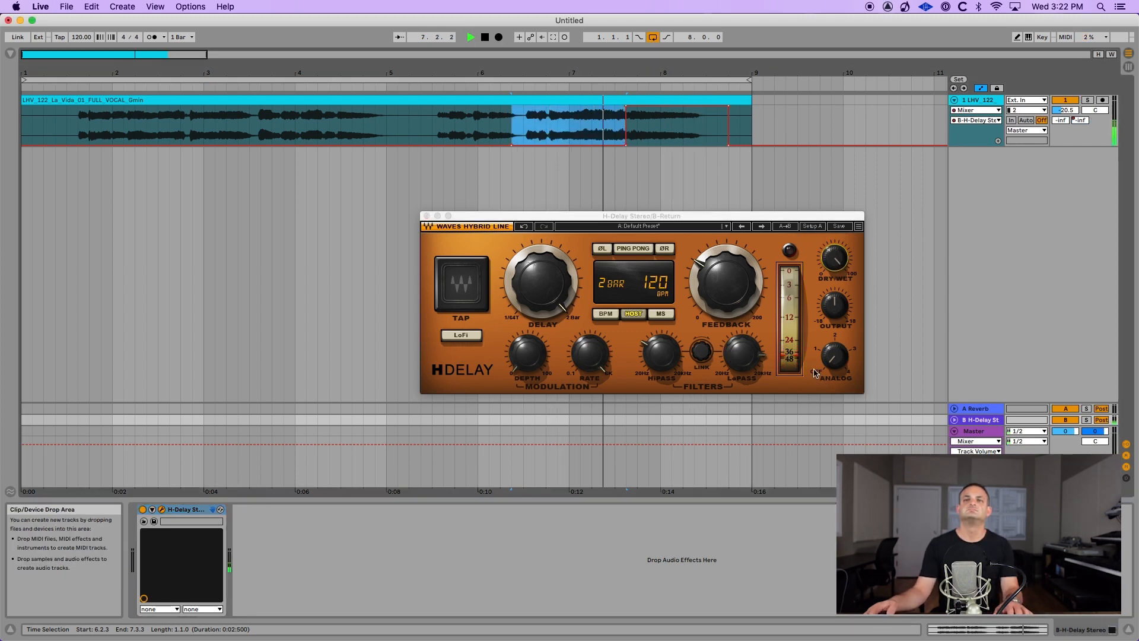
# Step: Try the return H-Delay at a 1/2 delay time, stop playback, and return the delay to 2 Bar
pyautogui.moveTo(541, 283); pyautogui.dragTo(541, 304)
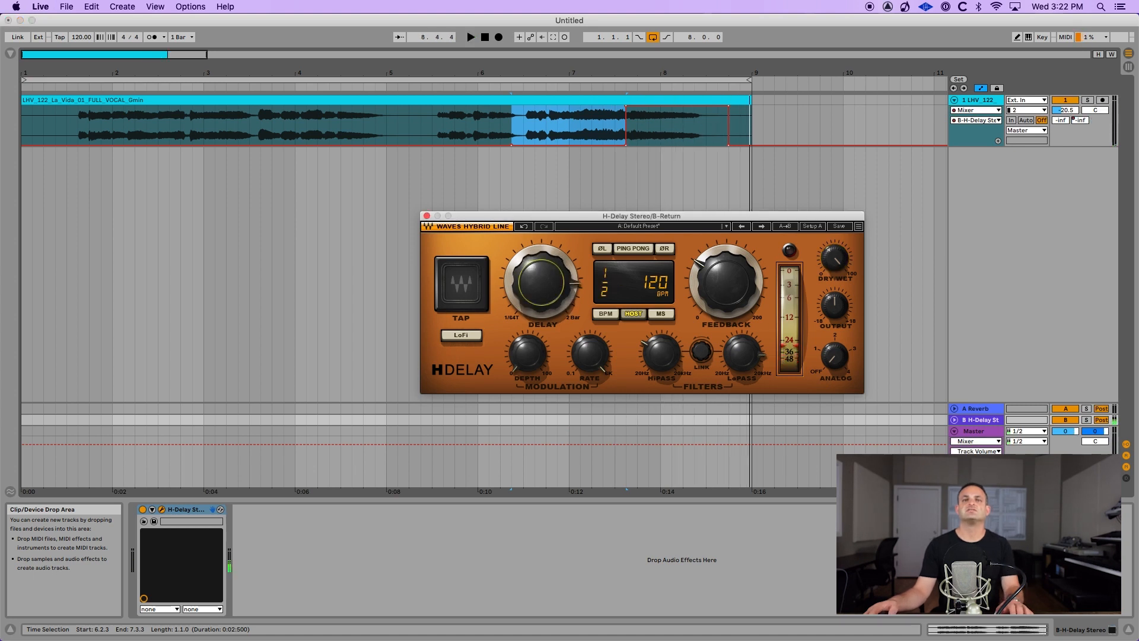
pyautogui.press('space')
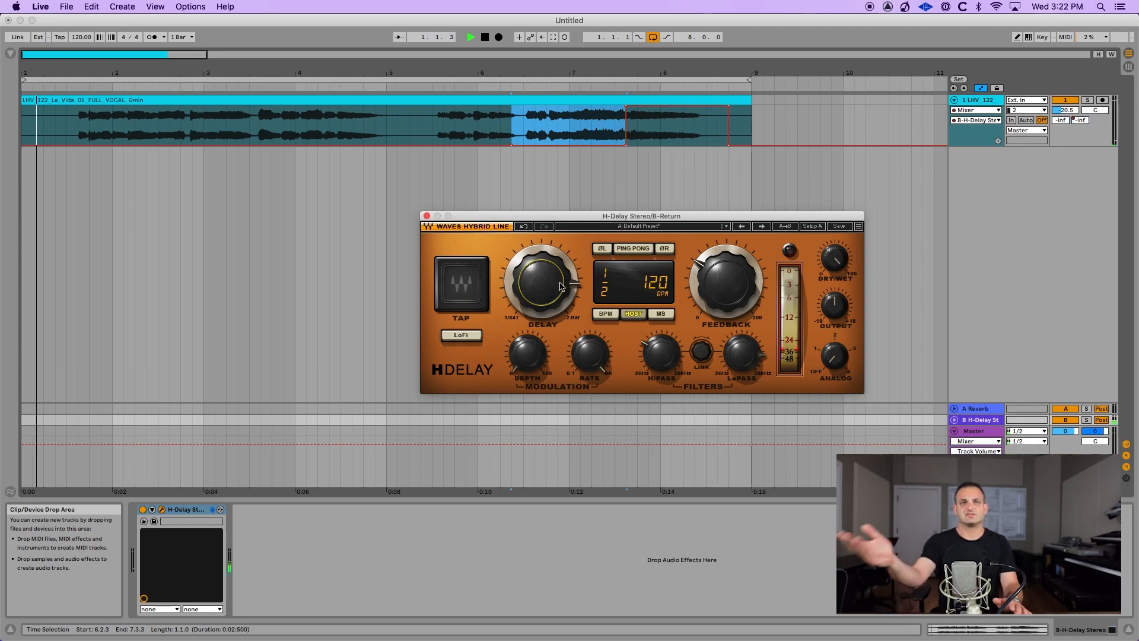
pyautogui.press('space')
pyautogui.moveTo(561, 287); pyautogui.dragTo(560, 289)
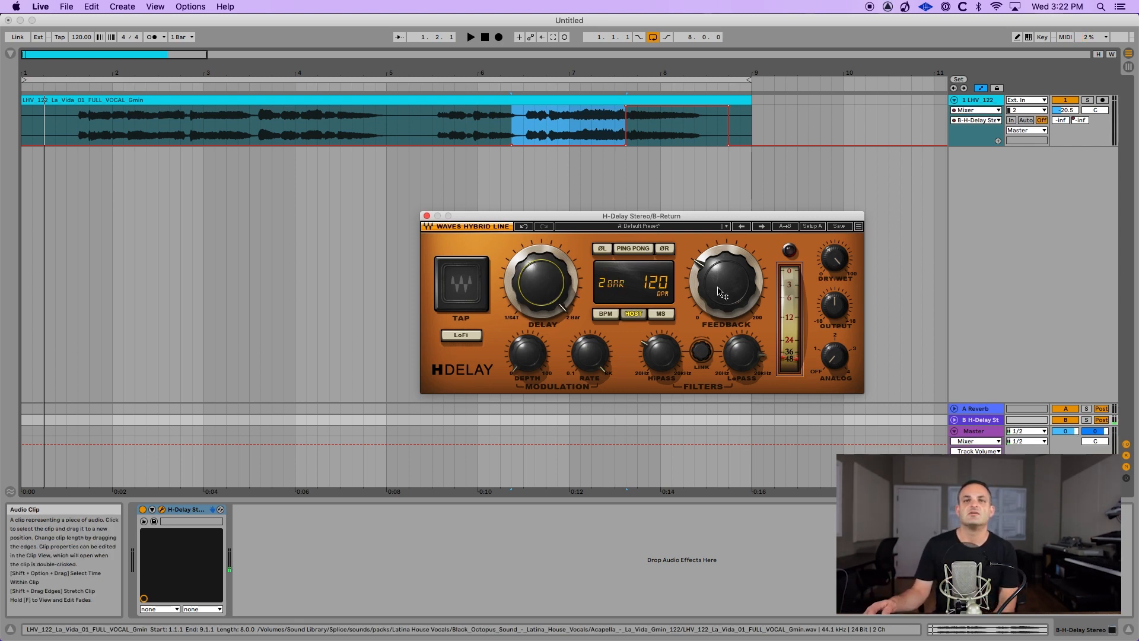
# Step: Try H-Delay's LoFi mode on return track B and switch it back off
pyautogui.click(188, 513)
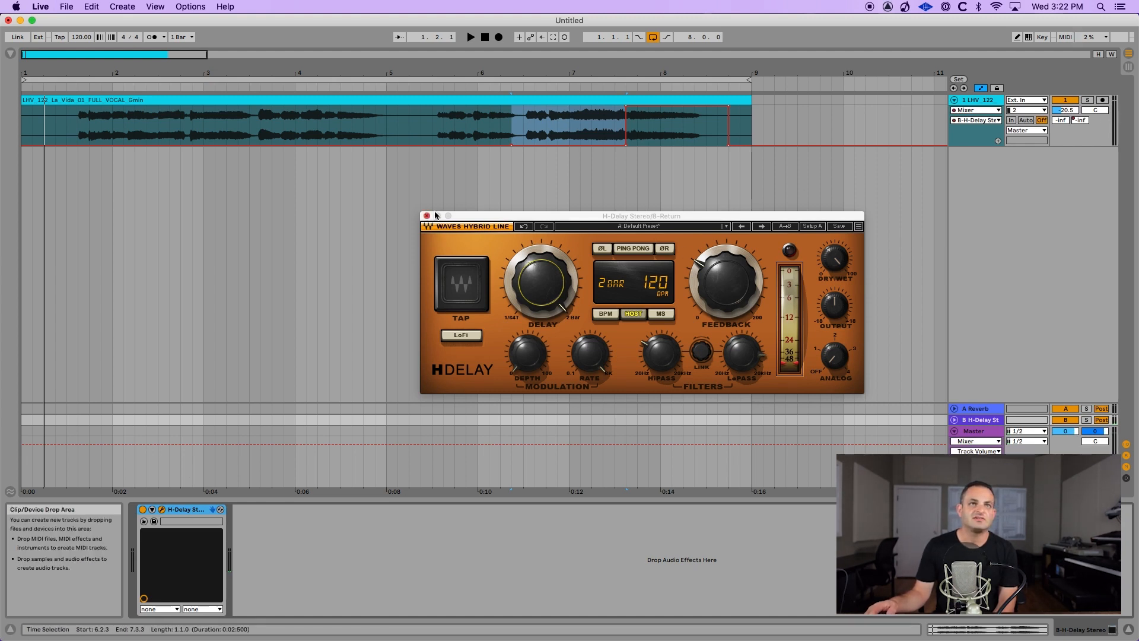
pyautogui.click(460, 336)
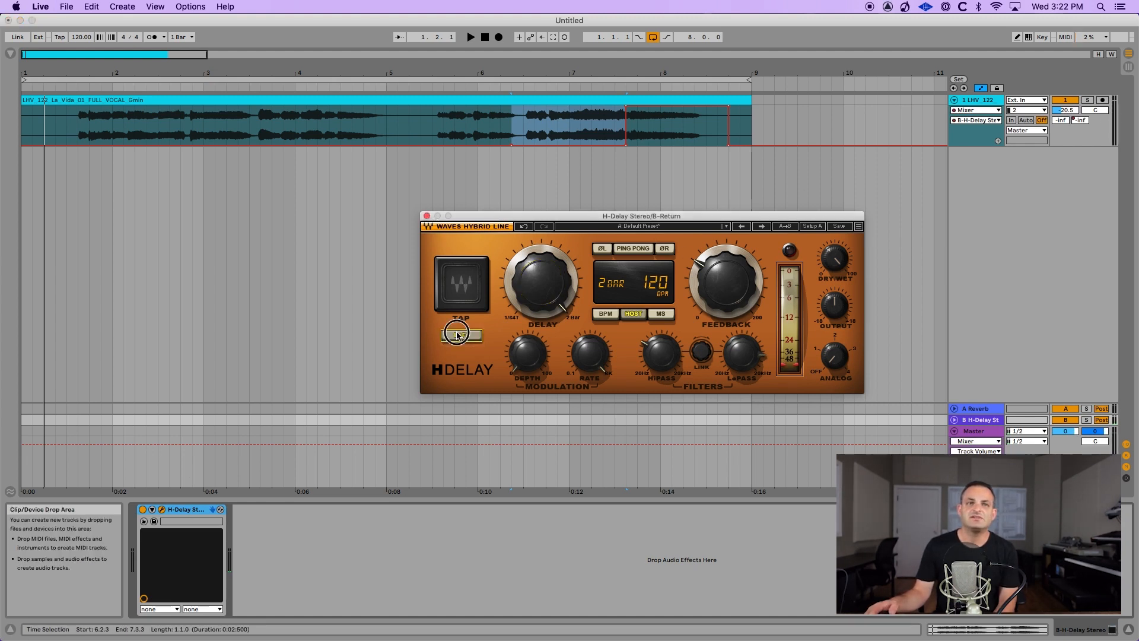
pyautogui.click(460, 336)
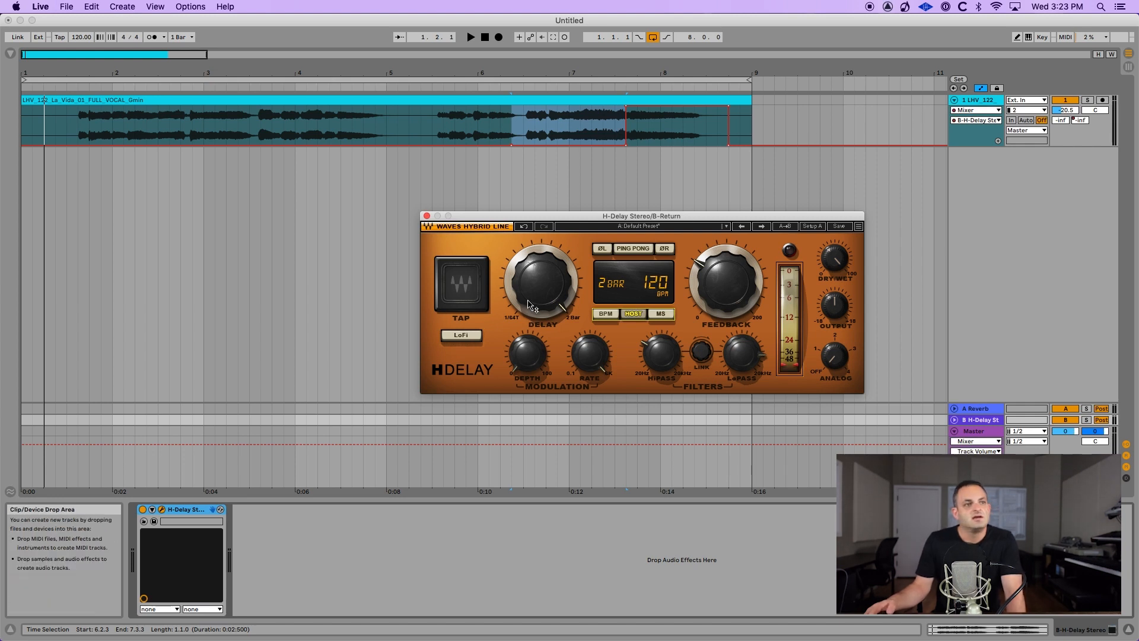
# Step: Activate EchoBoy on the vocal track and show its plug-in window over the arrangement in place of H-Delay's
pyautogui.click(979, 101)
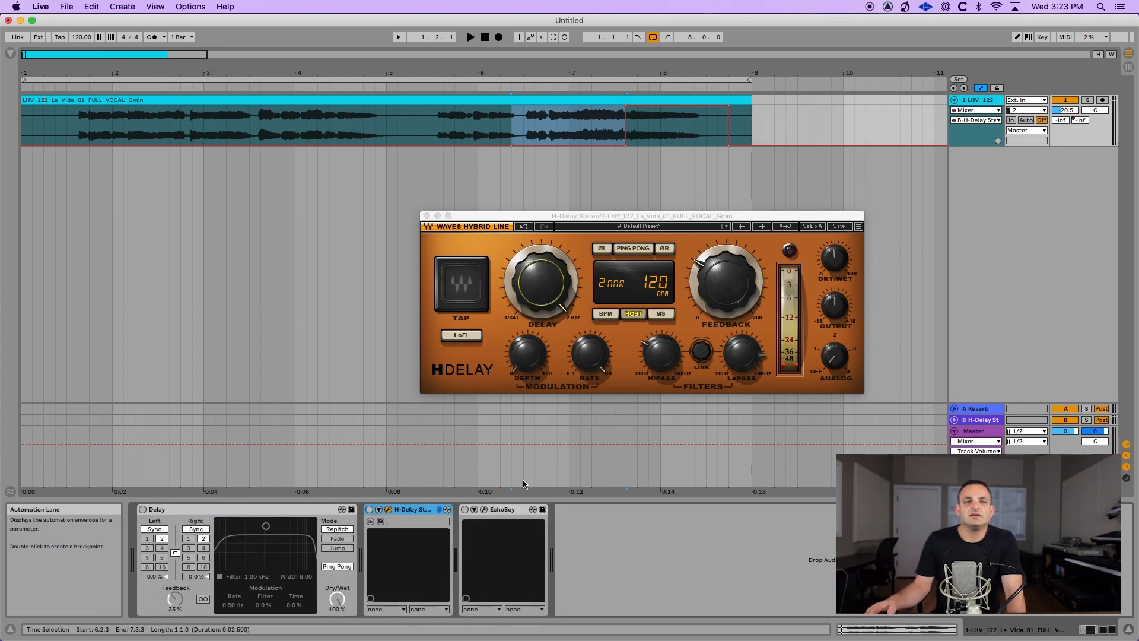
pyautogui.click(465, 509)
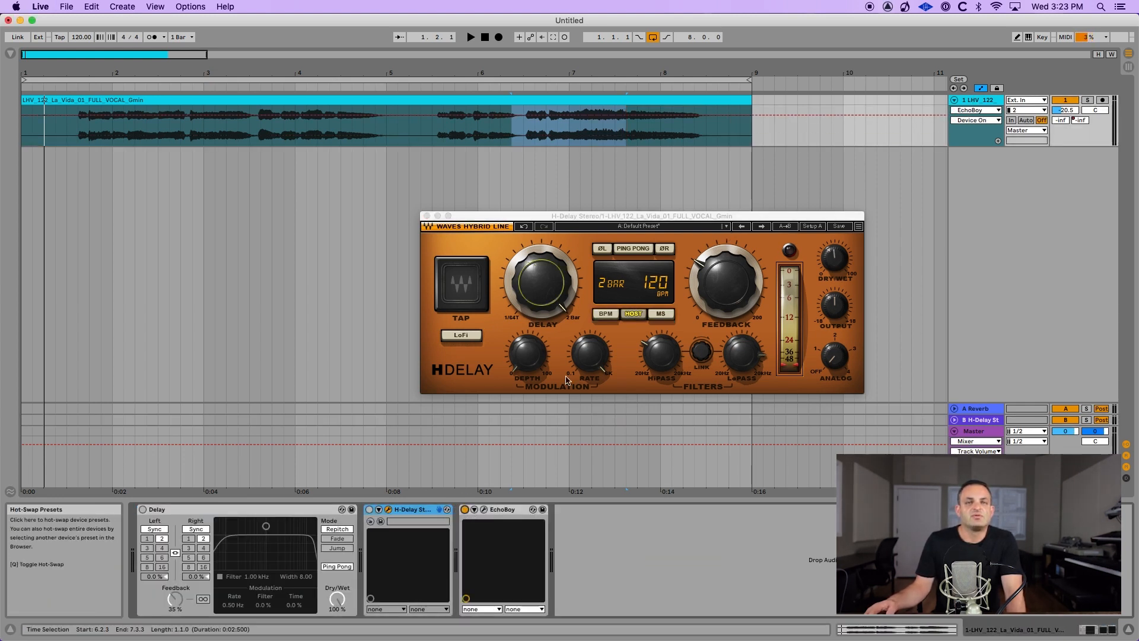
pyautogui.click(427, 216)
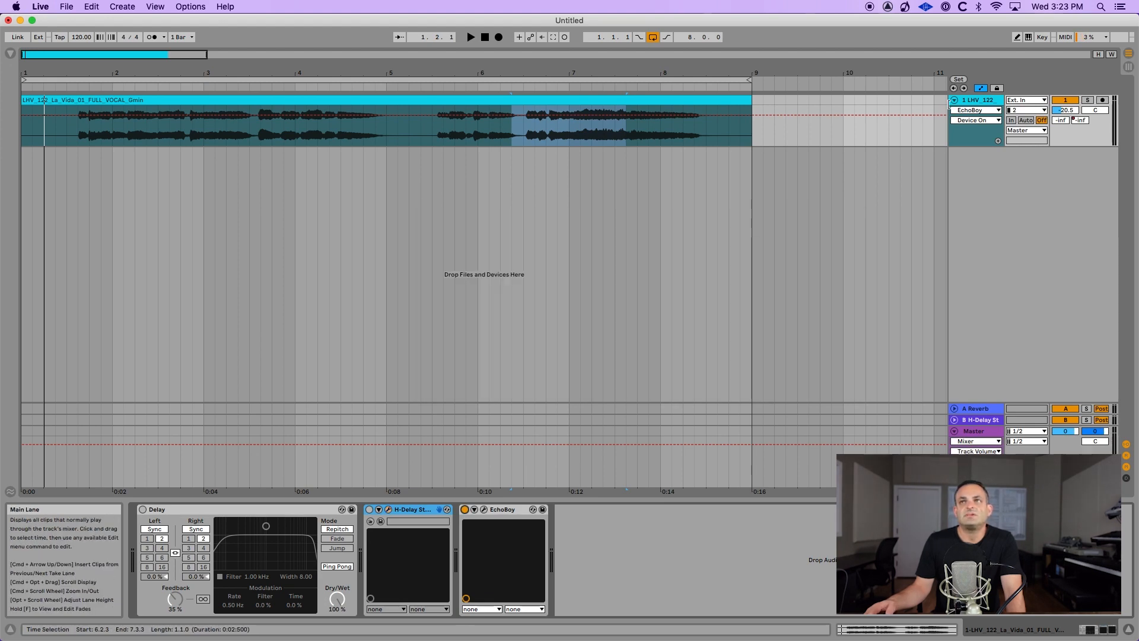
pyautogui.click(484, 509)
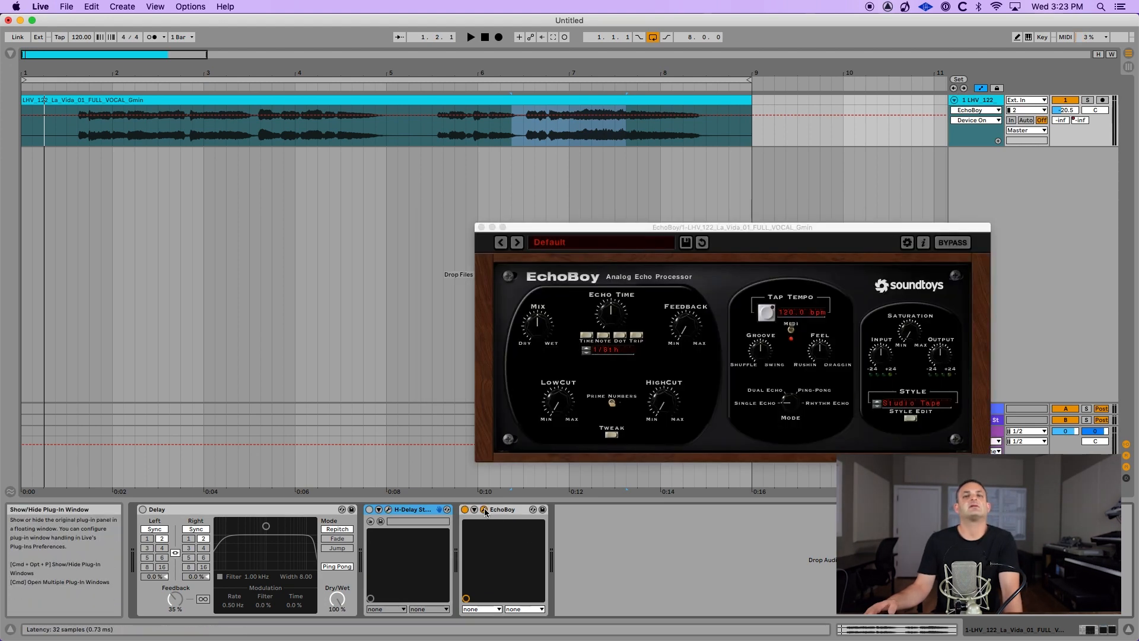
pyautogui.moveTo(585, 227); pyautogui.dragTo(471, 163)
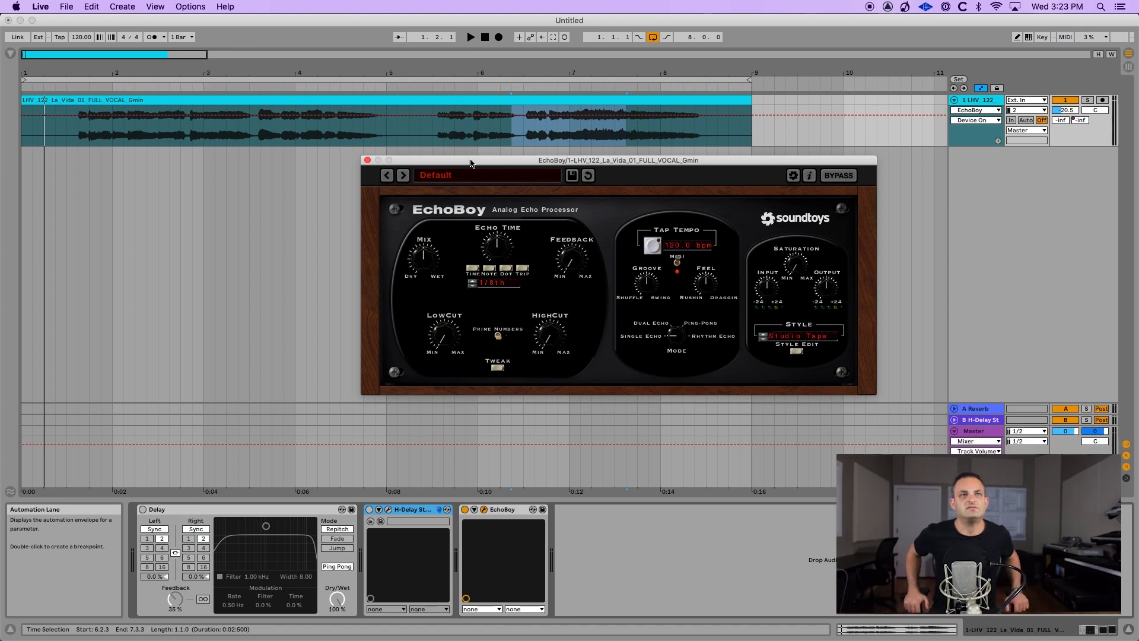
# Step: Look through EchoBoy's preset categories, keep the Default preset, and place the insert marker at 1.3.1
pyautogui.click(439, 176)
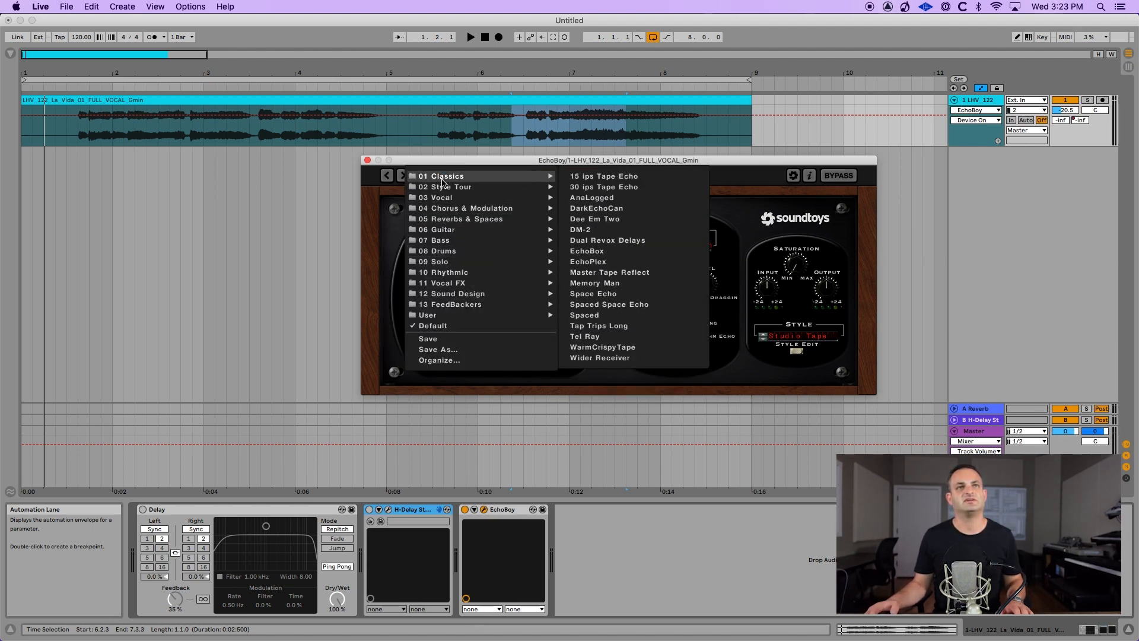
pyautogui.click(746, 176)
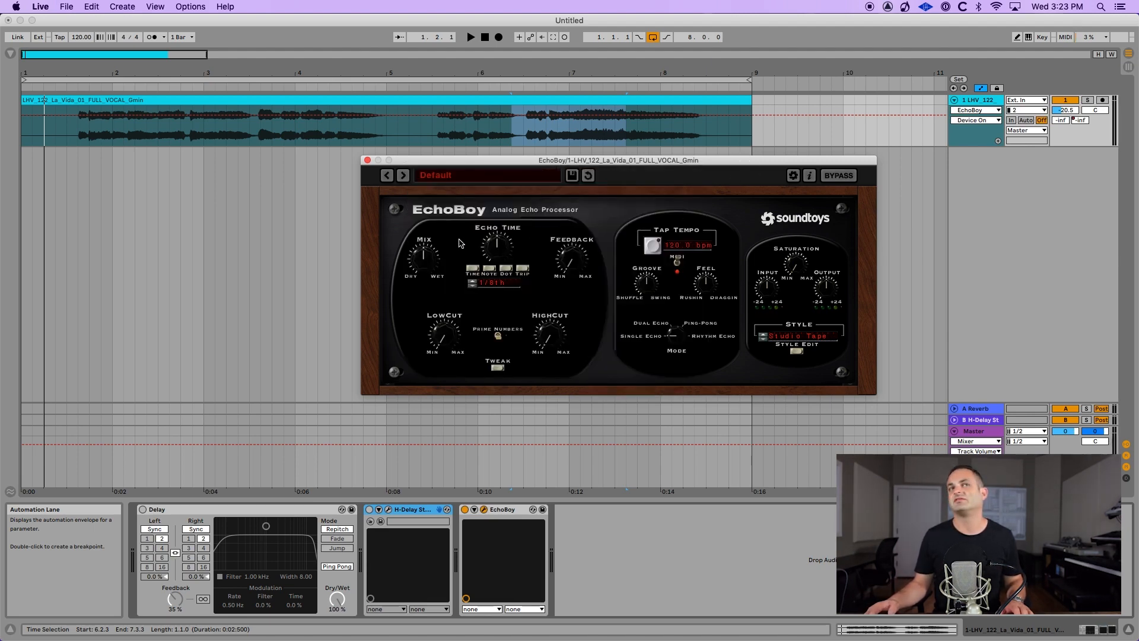
pyautogui.click(67, 290)
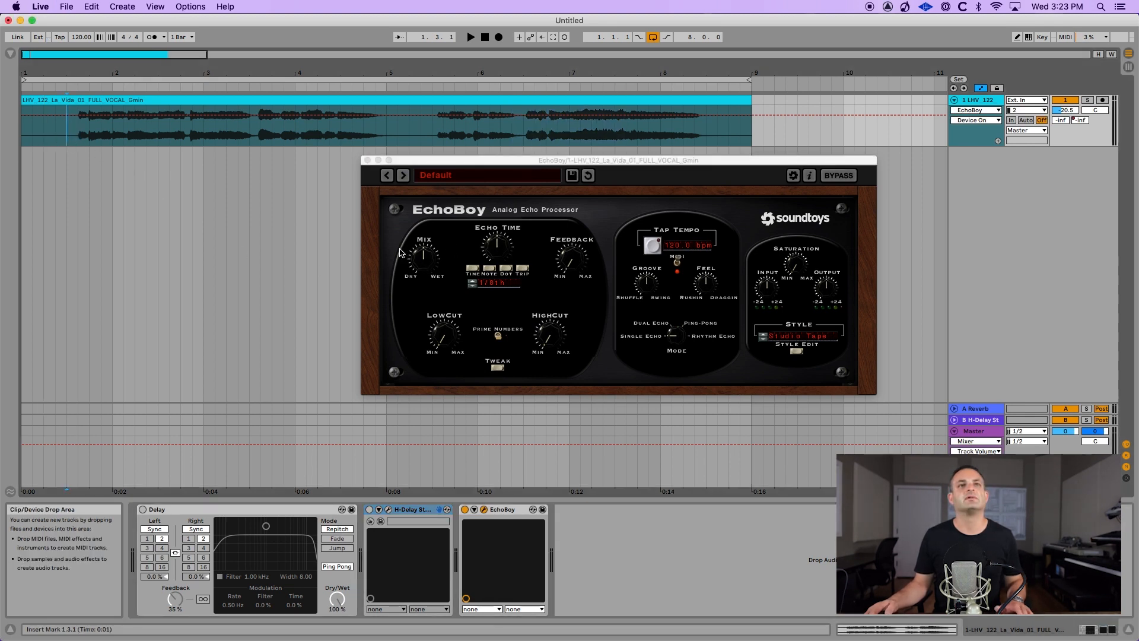
# Step: Try EchoBoy's echo time in milliseconds, and return it to note values
pyautogui.click(430, 267)
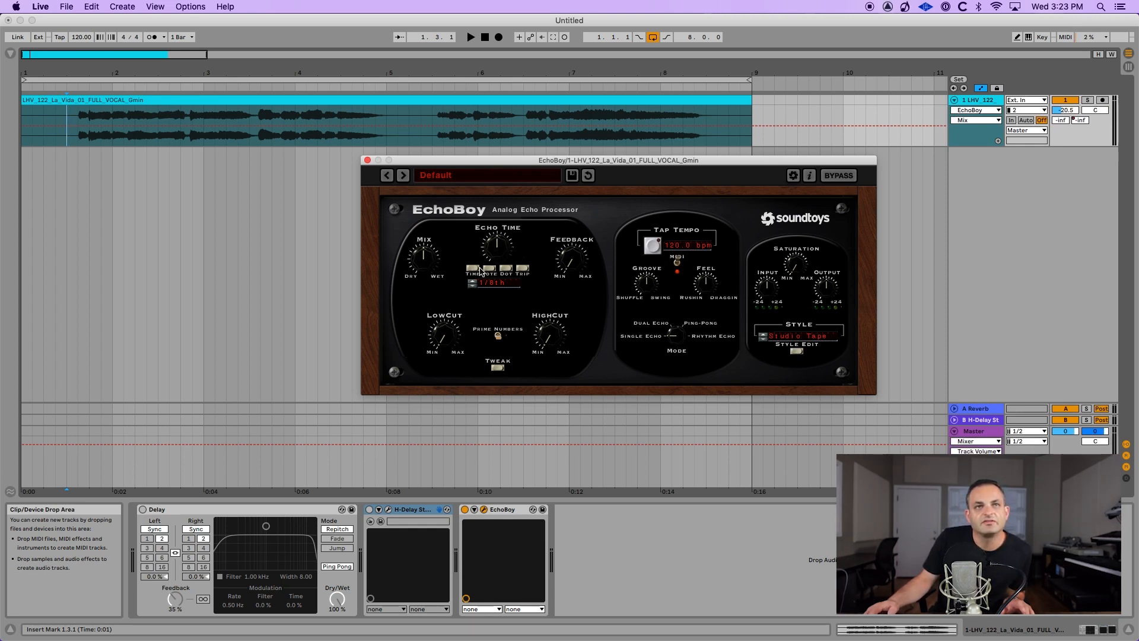
pyautogui.click(473, 269)
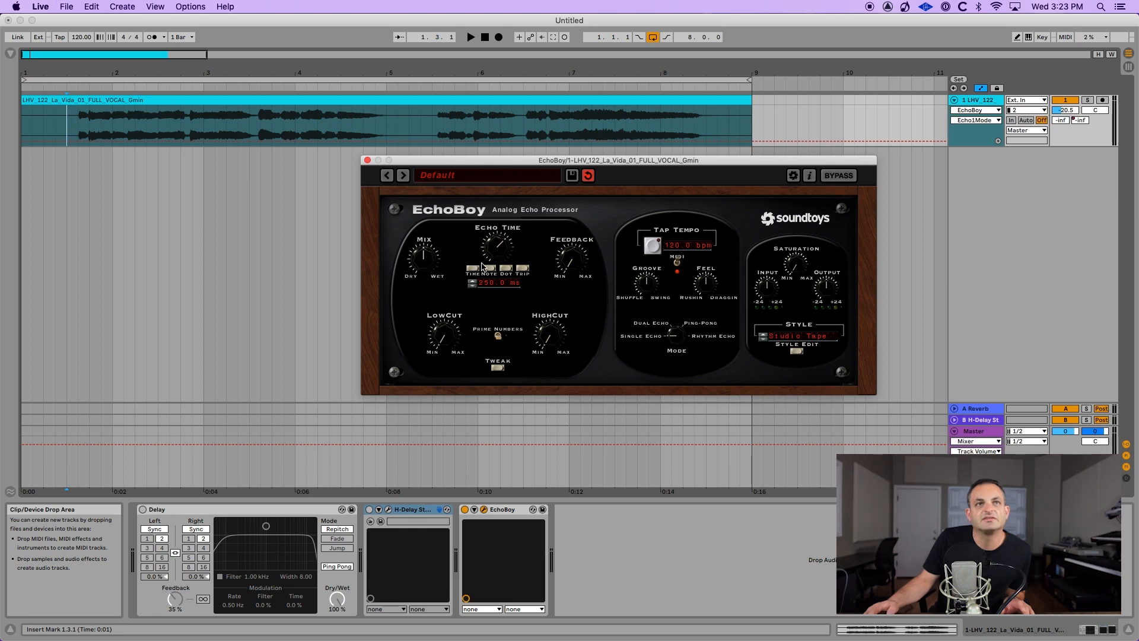
pyautogui.click(488, 270)
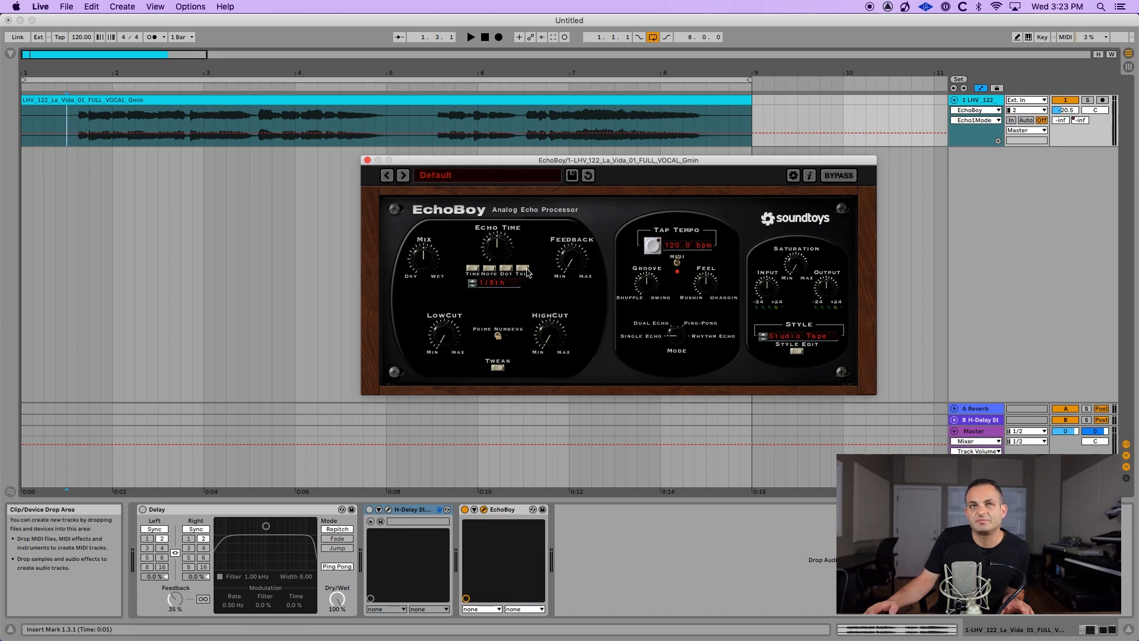
# Step: Raise EchoBoy's Feedback, LowCut and HighCut moderately
pyautogui.moveTo(580, 268); pyautogui.dragTo(580, 299)
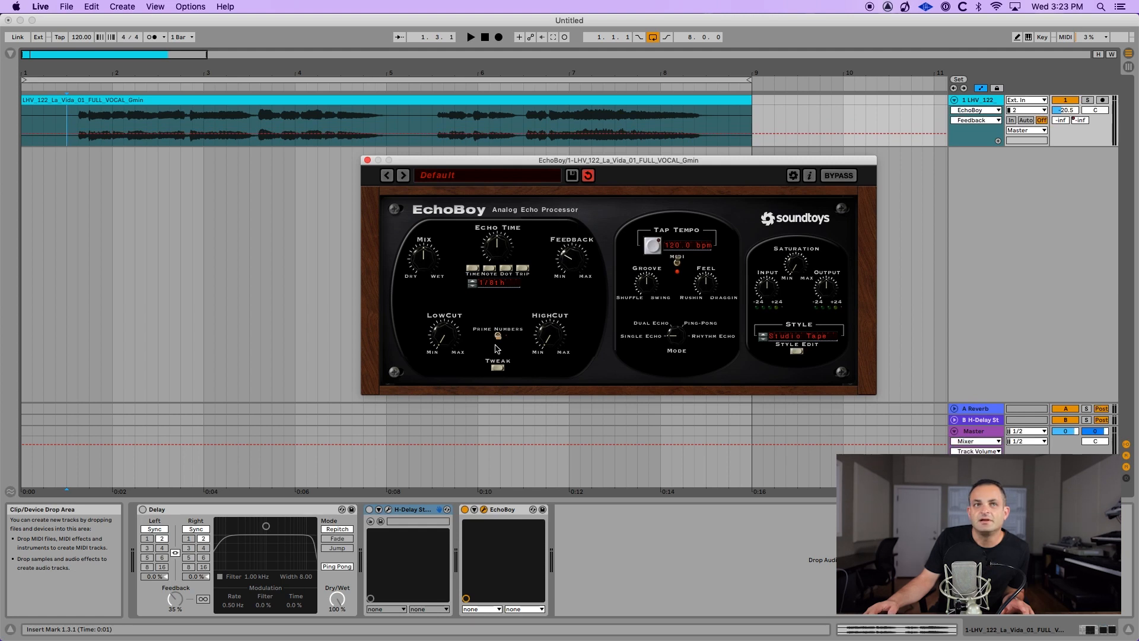
pyautogui.moveTo(448, 318); pyautogui.dragTo(448, 309)
pyautogui.moveTo(548, 330); pyautogui.dragTo(549, 318)
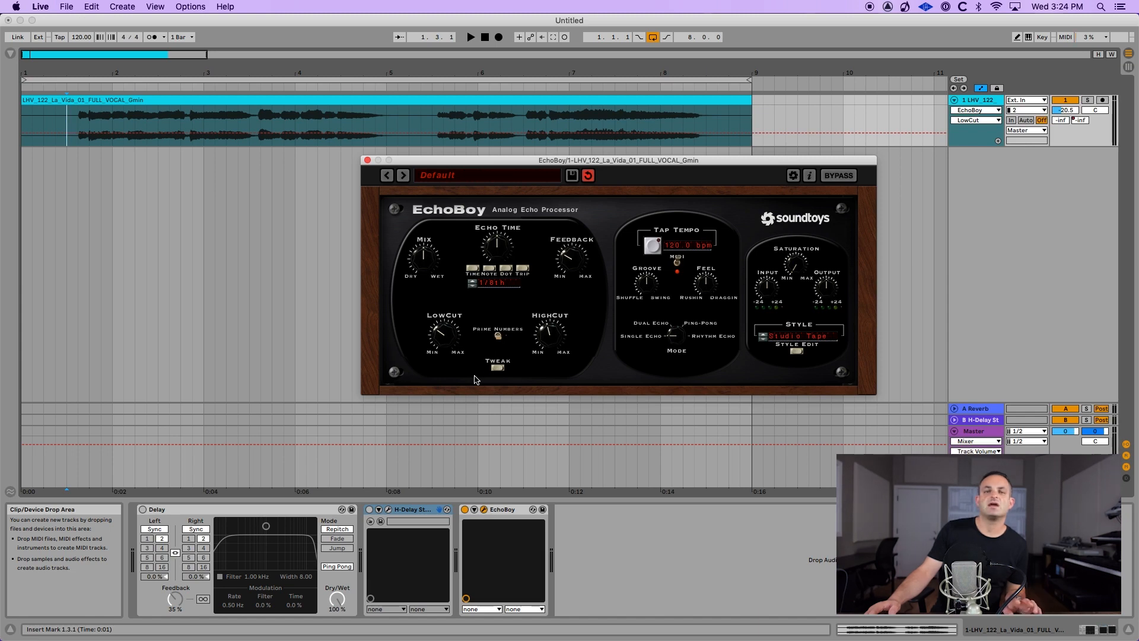
# Step: Switch to Chrome, read the Prime Numbers section on page 13 of the EchoBoy manual, and return to Live
pyautogui.press('super+Tab')
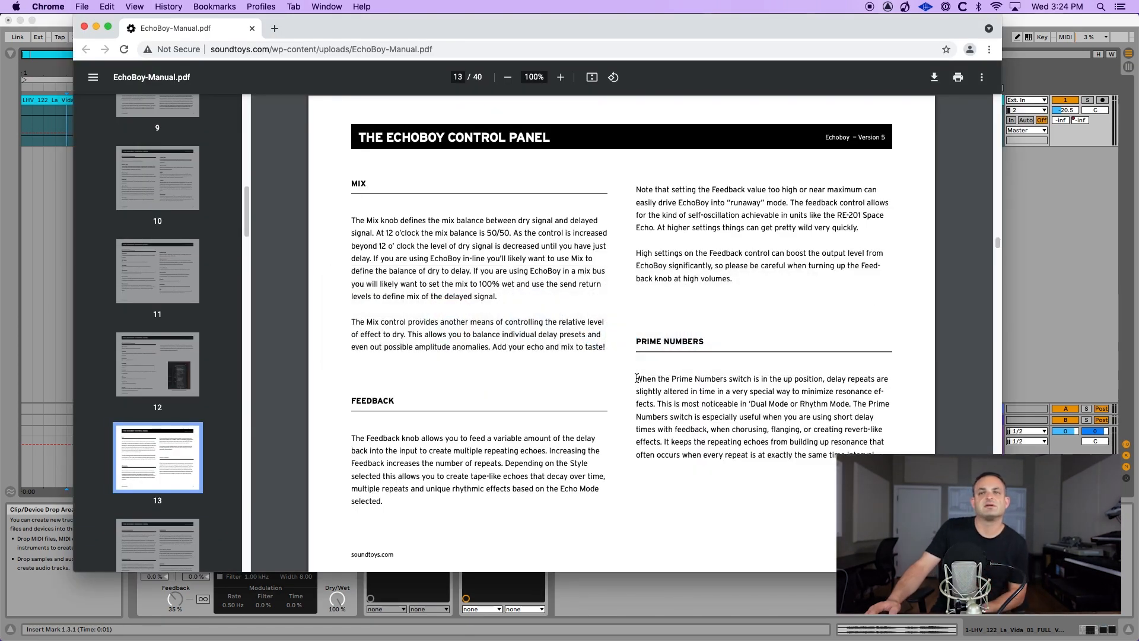
pyautogui.moveTo(636, 378); pyautogui.dragTo(723, 375)
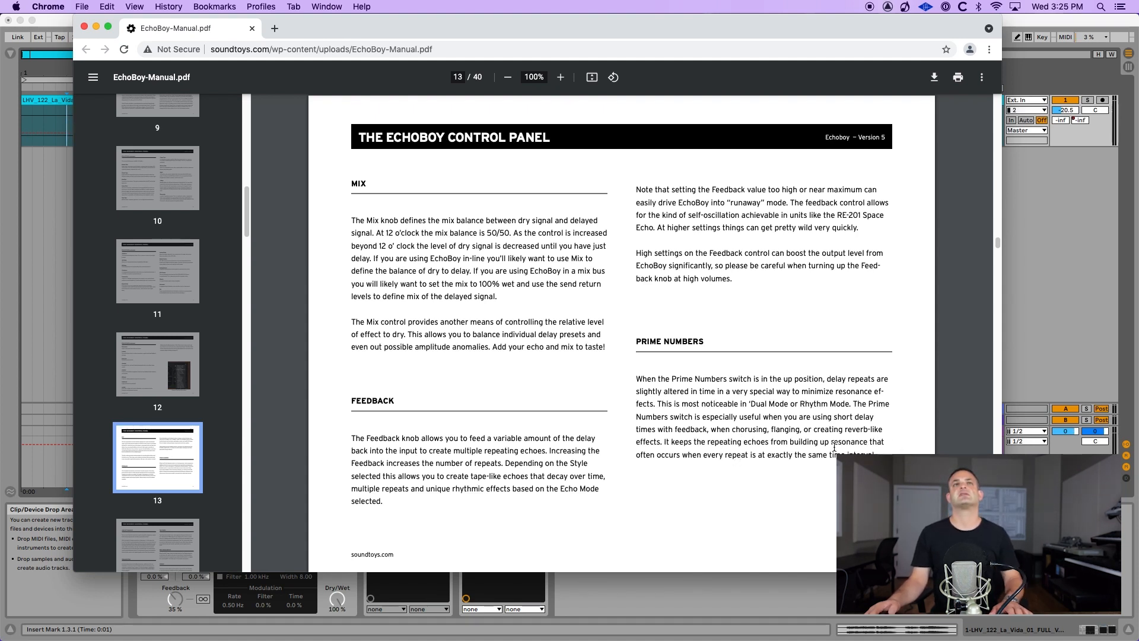
pyautogui.click(1094, 361)
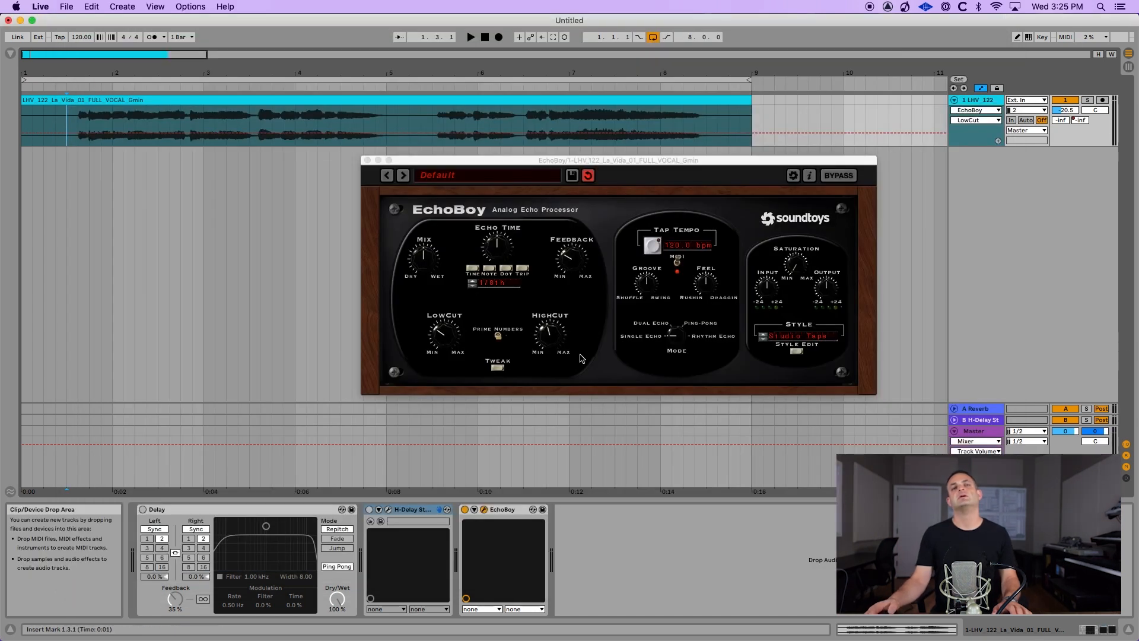
# Step: Examine EchoBoy's Tweak section with its Width, L/R Offset and Accent controls, and collapse it again
pyautogui.click(498, 368)
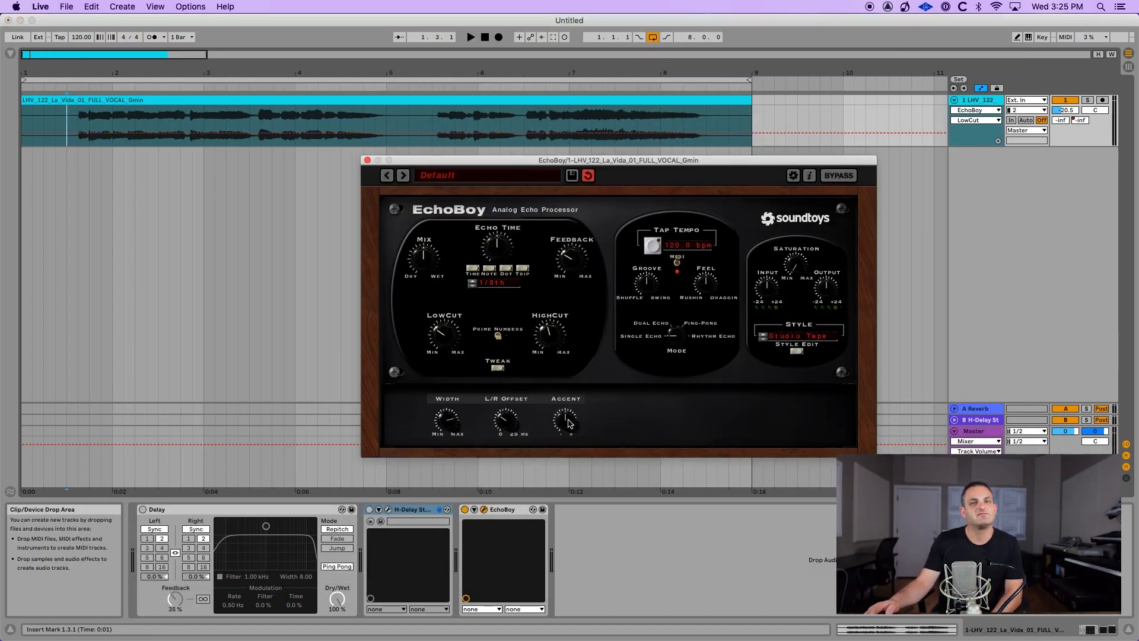
pyautogui.click(497, 368)
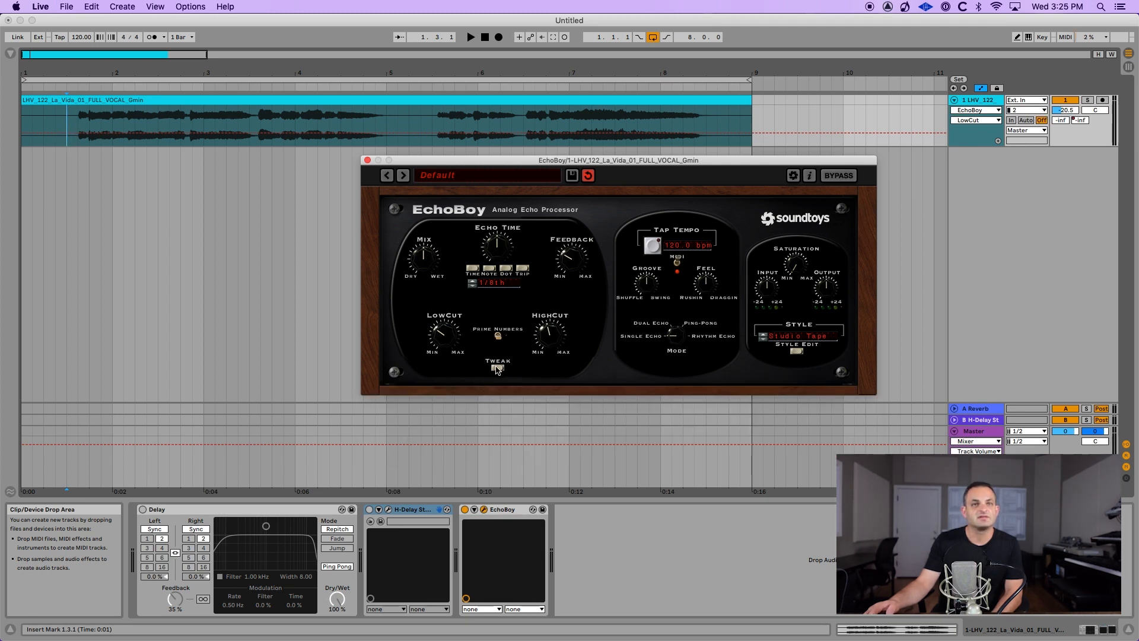
pyautogui.click(498, 368)
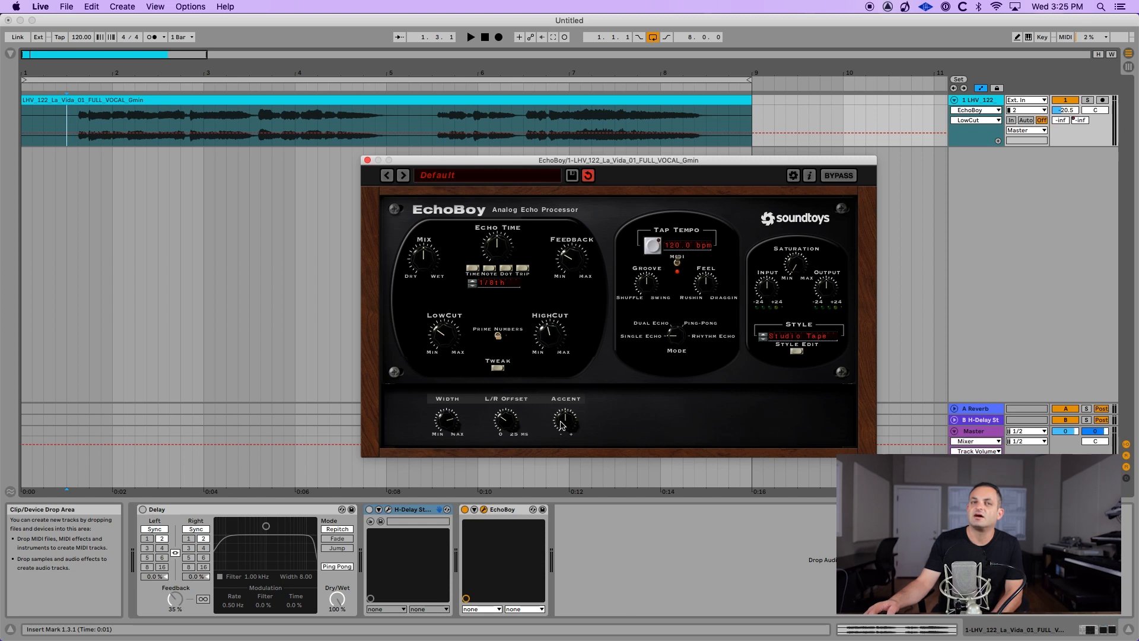
pyautogui.click(498, 368)
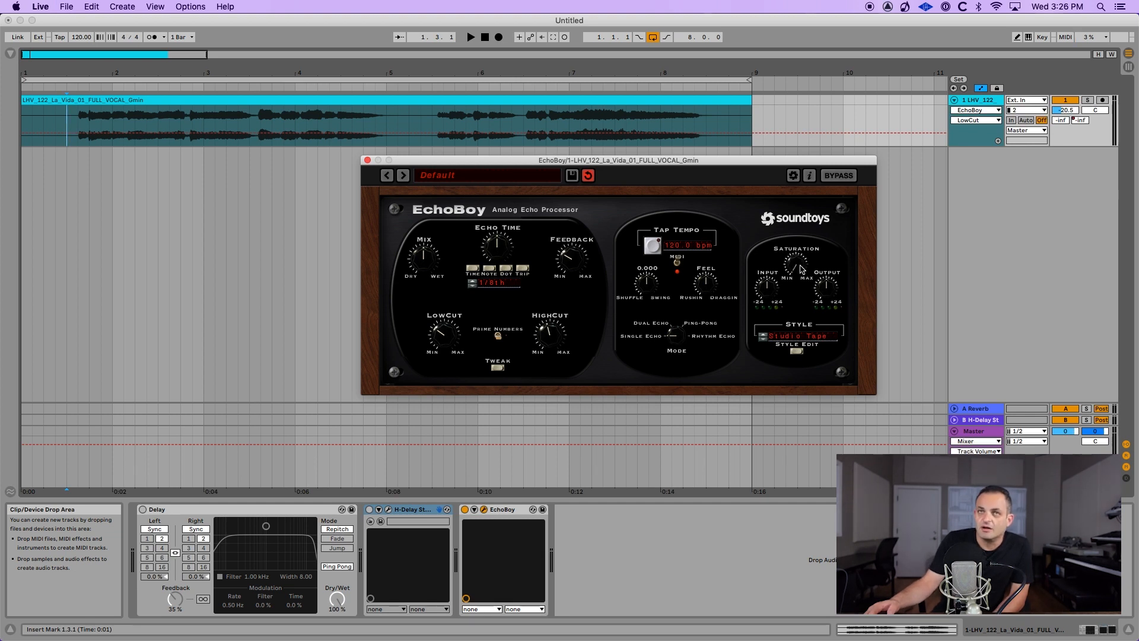
# Step: Examine EchoBoy's input control and its Style Edit section with EQ, diffusion, wobble and saturation, and collapse the section again
pyautogui.click(767, 287)
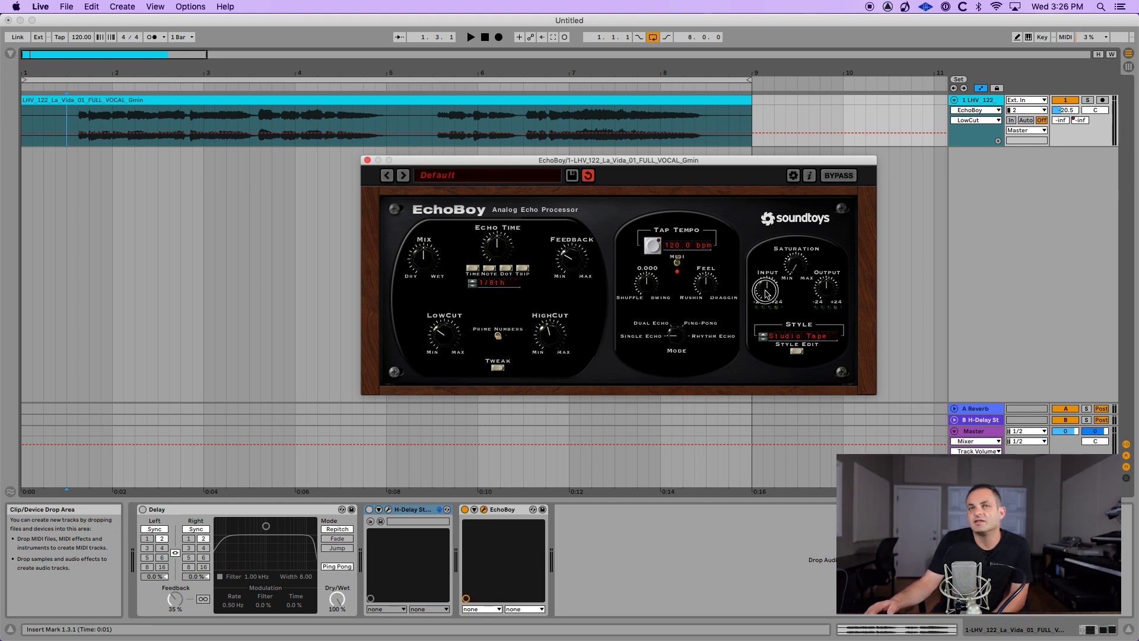
pyautogui.click(796, 353)
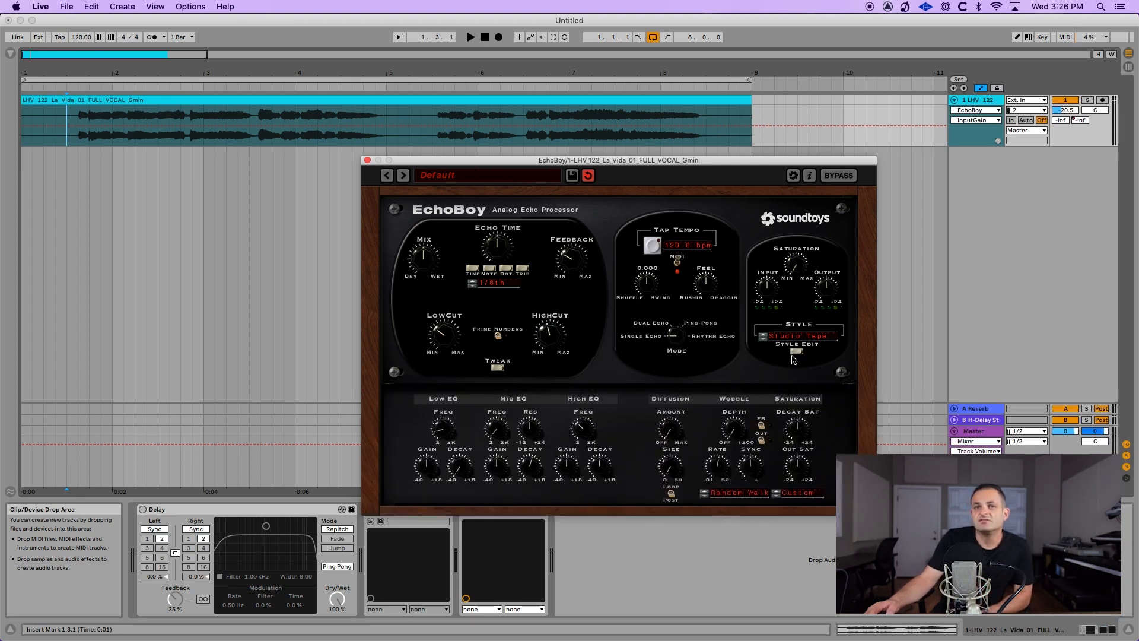
pyautogui.click(796, 351)
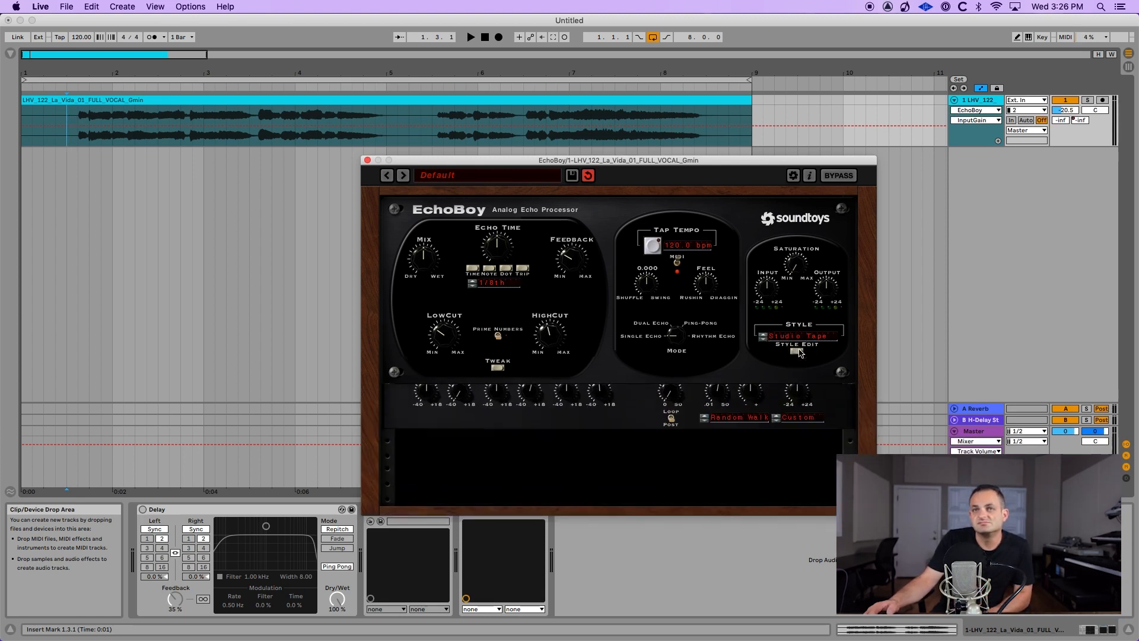
# Step: Try other EchoBoy echo styles, including Cheap Tape and Digital Delay
pyautogui.click(764, 336)
pyautogui.click(765, 336)
pyautogui.click(765, 336)
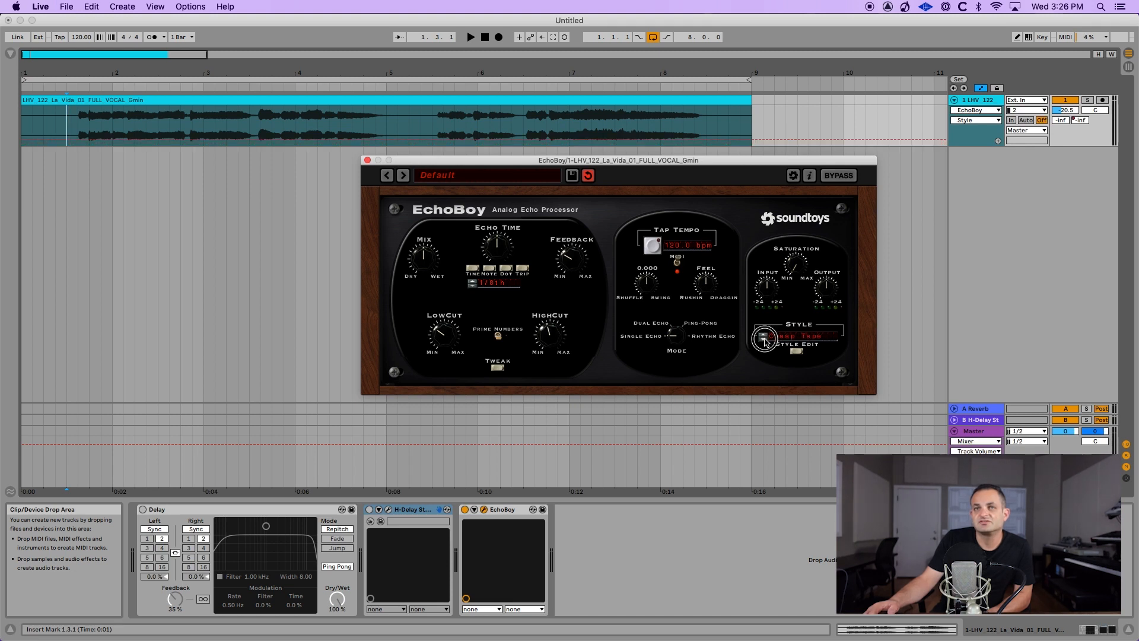
pyautogui.click(765, 337)
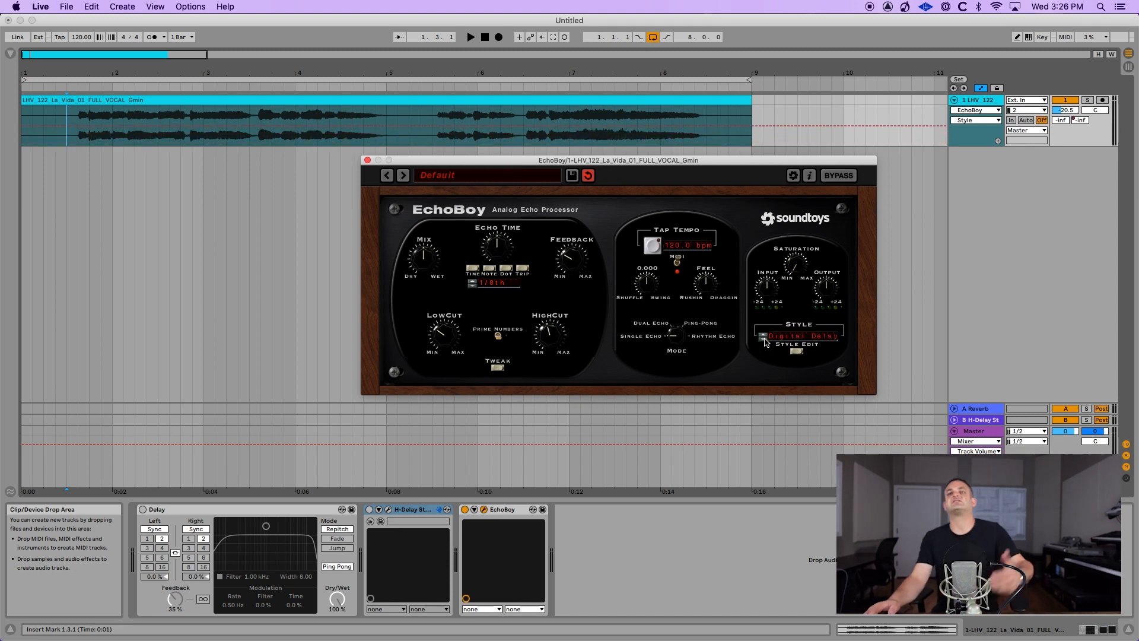
# Step: With Style Edit expanded, try further EchoBoy styles, including Vibrato, Limited and Distorted
pyautogui.click(796, 351)
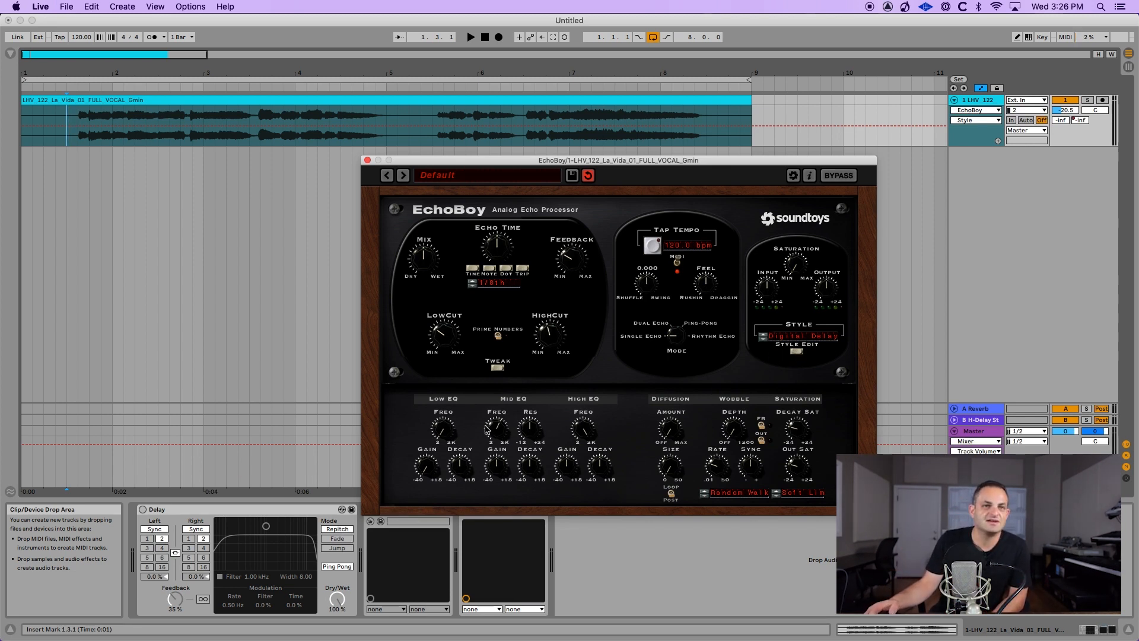
pyautogui.click(766, 337)
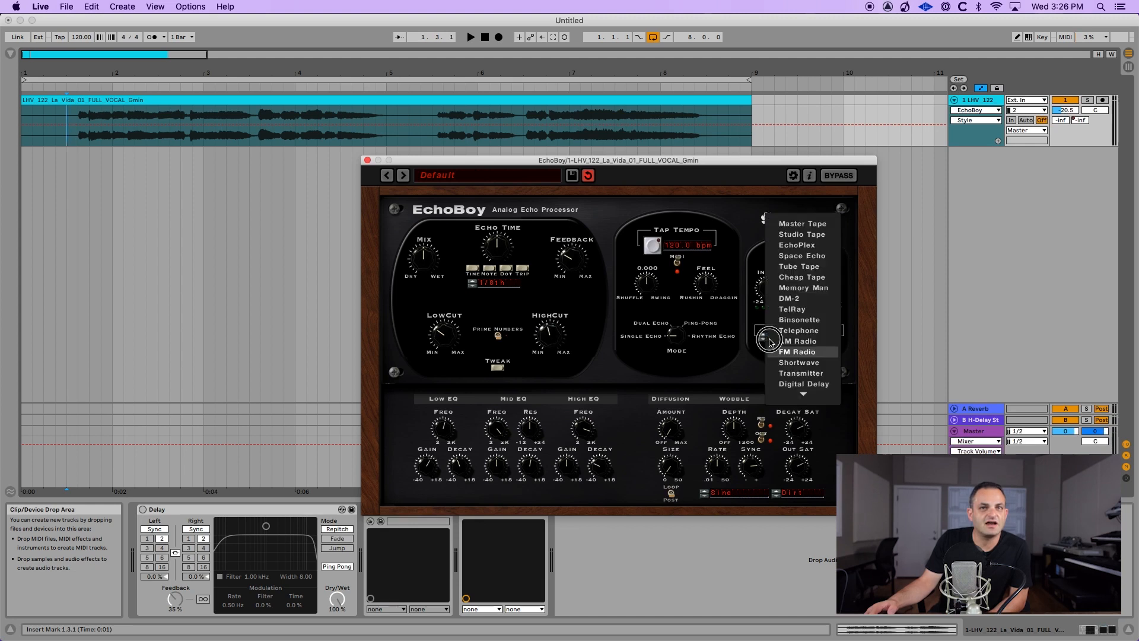
pyautogui.click(762, 343)
pyautogui.click(761, 340)
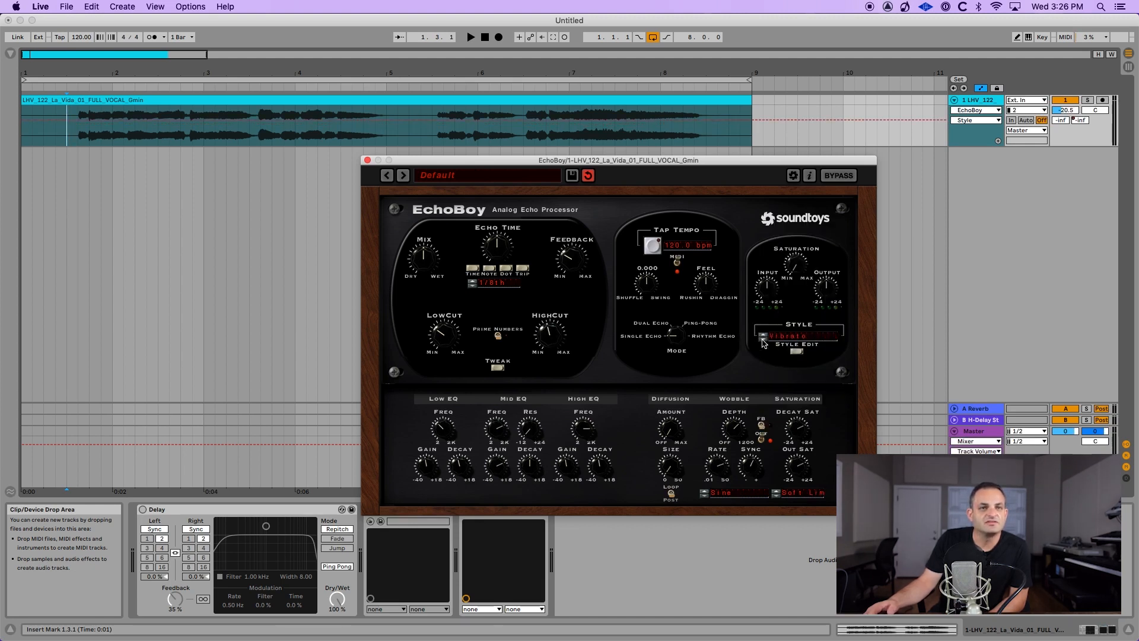
pyautogui.click(761, 339)
pyautogui.click(763, 340)
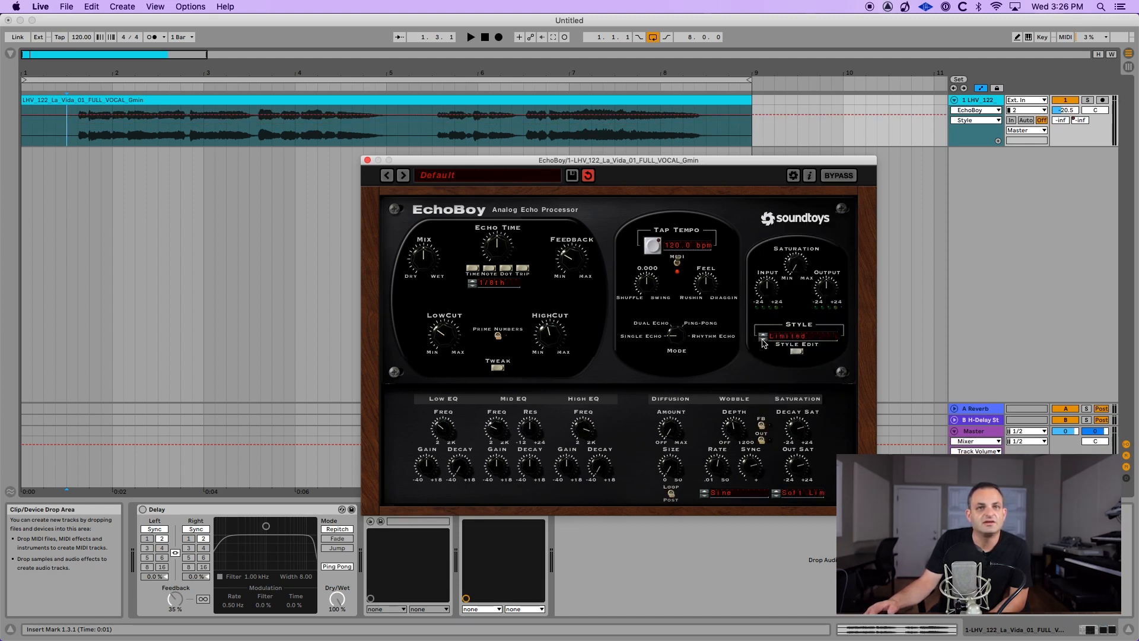
pyautogui.click(763, 342)
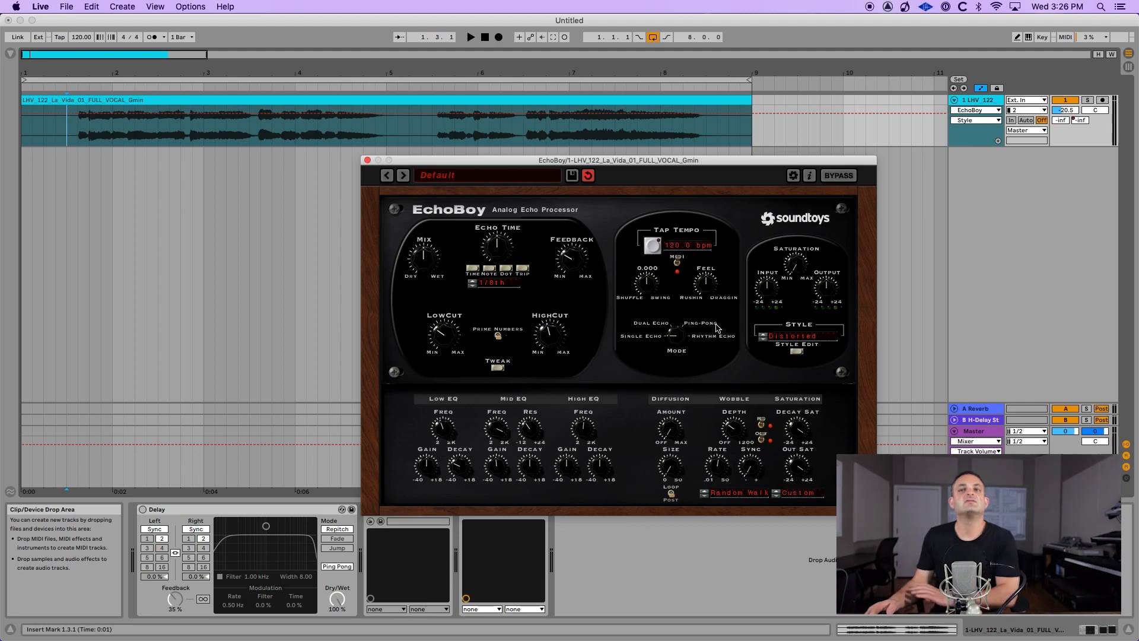
# Step: Collapse Style Edit and set EchoBoy's style to Analog Chorus
pyautogui.click(763, 339)
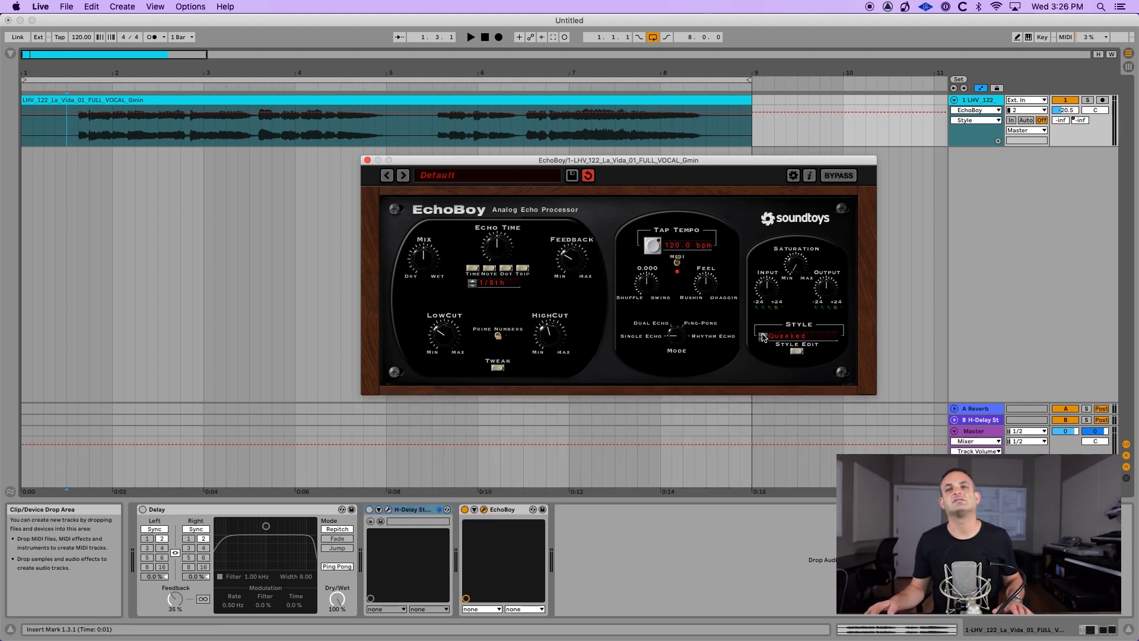
pyautogui.click(763, 337)
pyautogui.click(763, 337)
# Step: Keep EchoBoy's Default preset after viewing the preset categories, and raise the feedback while the vocal plays
pyautogui.click(451, 175)
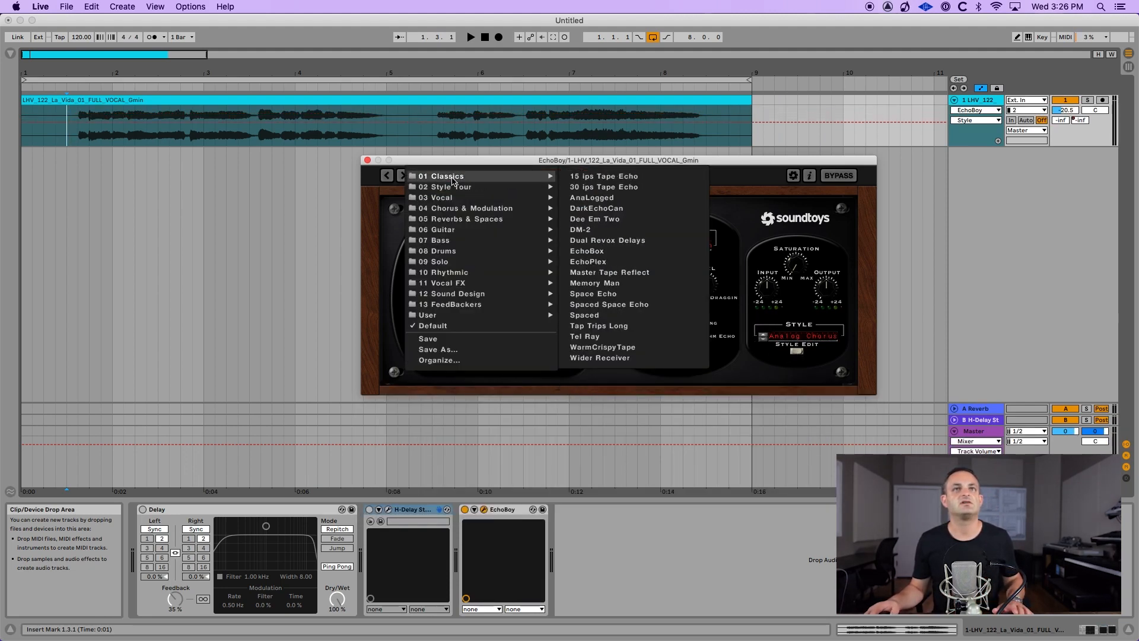
pyautogui.click(431, 325)
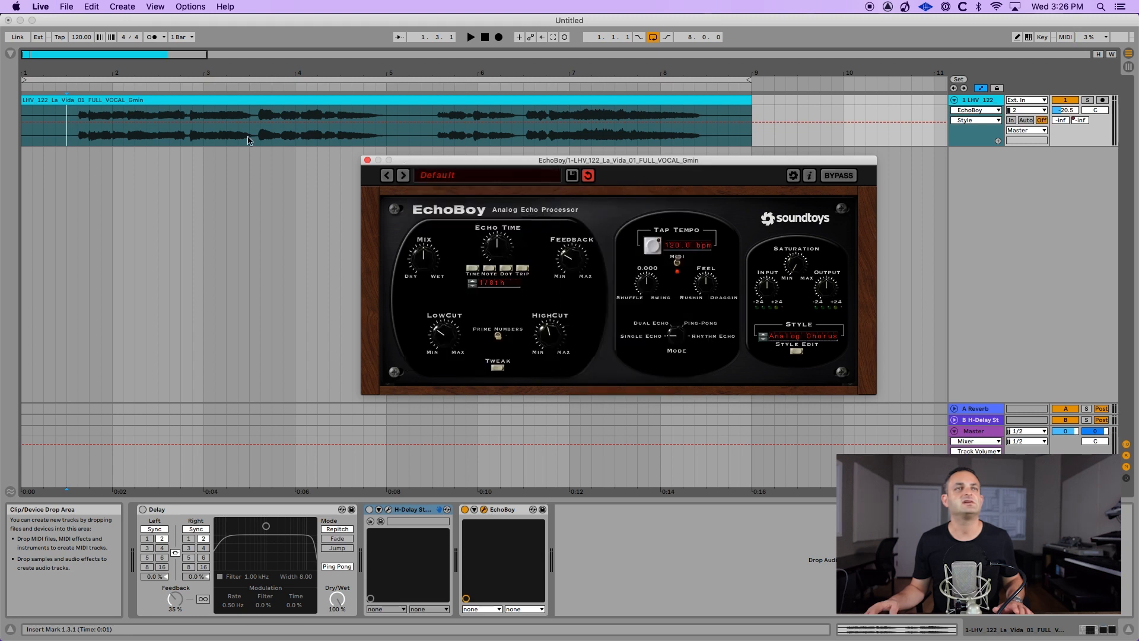
pyautogui.press('space')
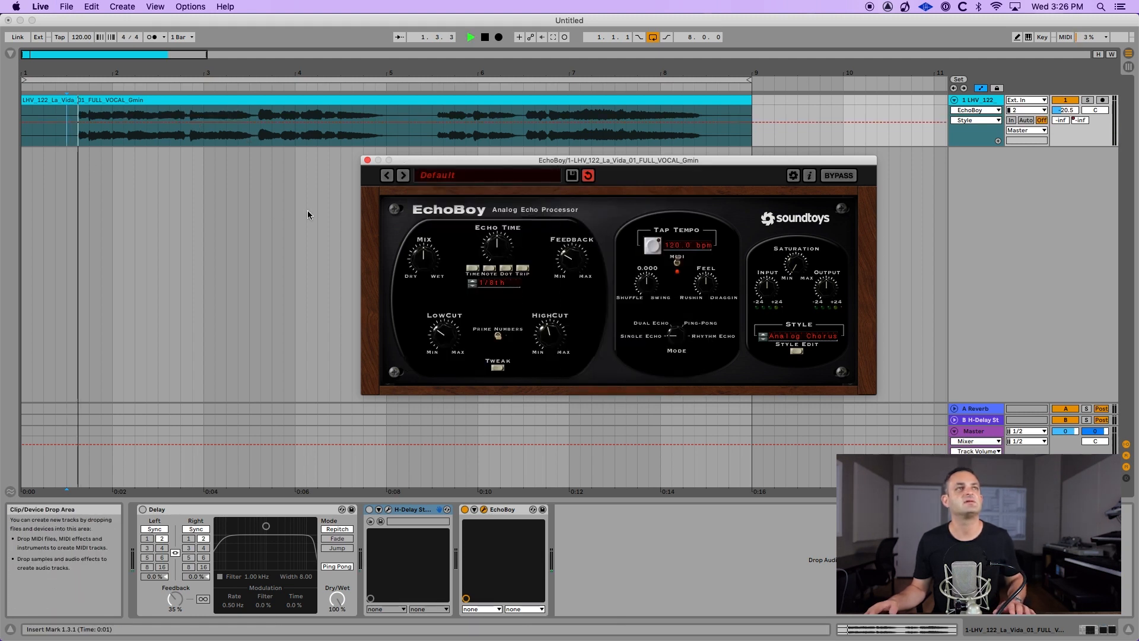
pyautogui.click(565, 254)
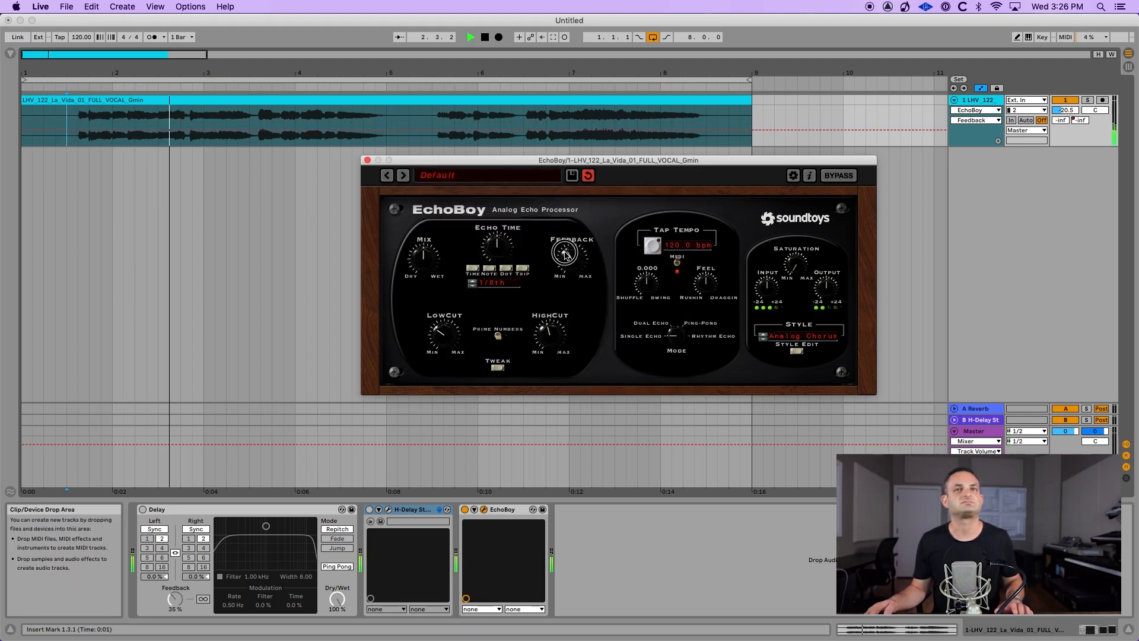
pyautogui.moveTo(566, 254); pyautogui.dragTo(565, 251)
# Step: Adjust the low cut, lower the high cut and raise the saturation in EchoBoy during playback
pyautogui.moveTo(447, 338); pyautogui.dragTo(450, 369)
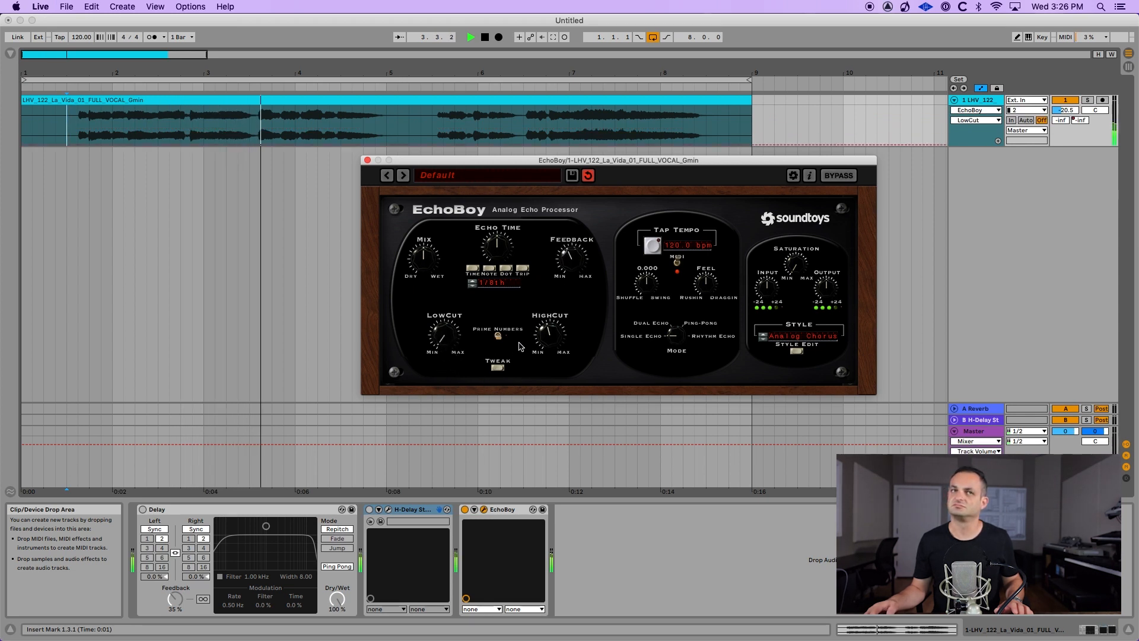
pyautogui.moveTo(549, 334); pyautogui.dragTo(540, 362)
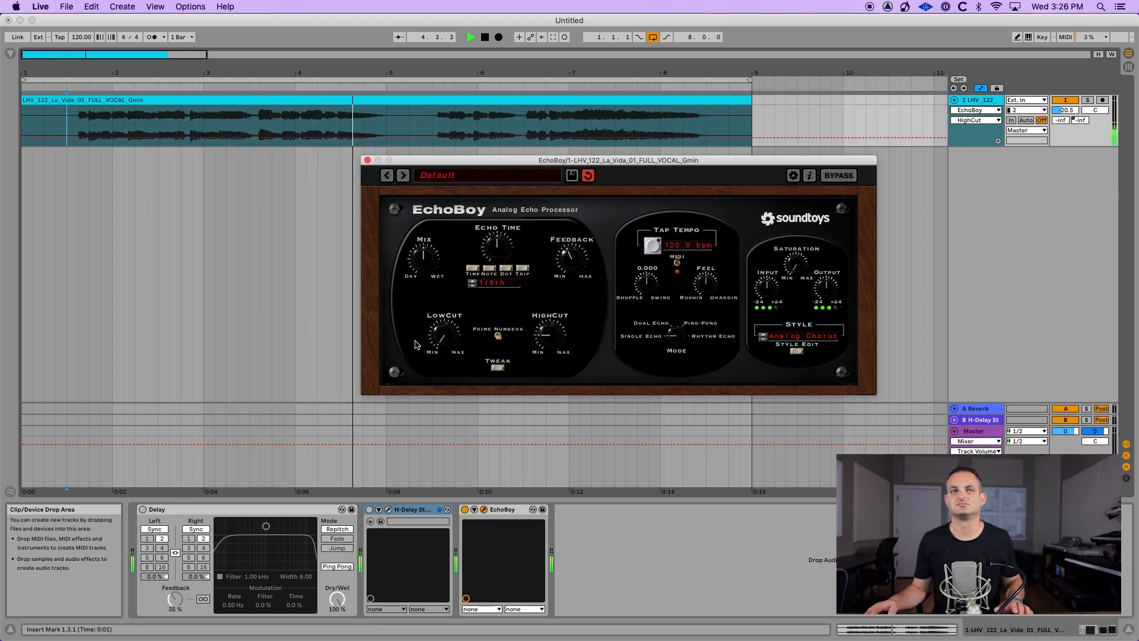
pyautogui.moveTo(440, 336); pyautogui.dragTo(445, 317)
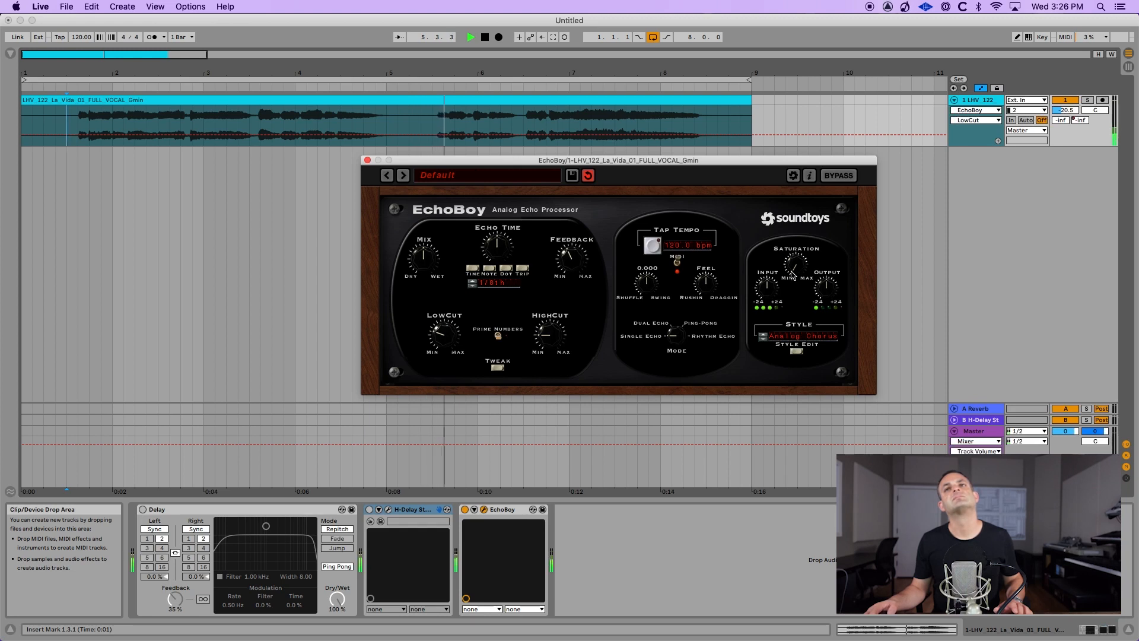
pyautogui.moveTo(793, 274); pyautogui.dragTo(792, 202)
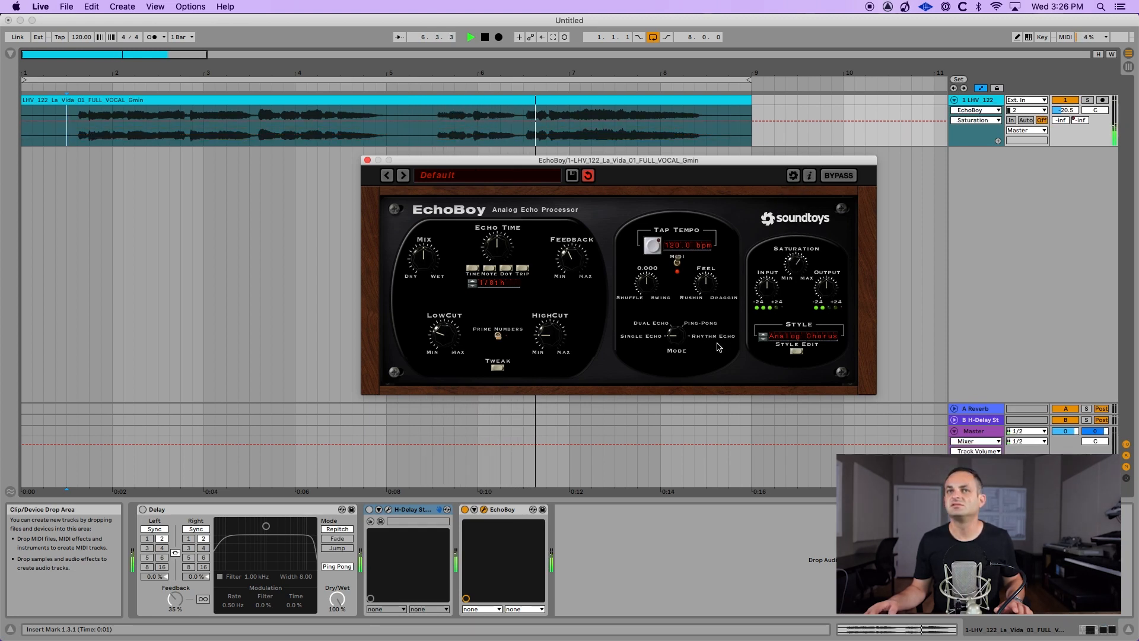
# Step: Set the echo time to a 1/4 note and audition the CE-1 Chorus, Vibrato and Saturated styles
pyautogui.moveTo(497, 245); pyautogui.dragTo(424, 289)
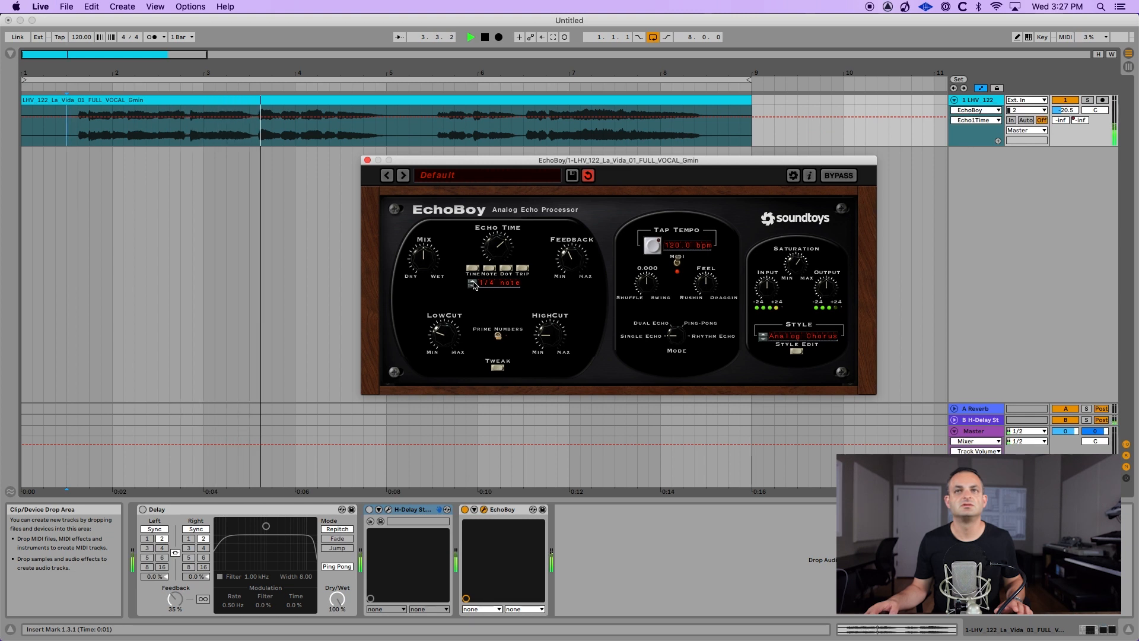
pyautogui.click(760, 281)
pyautogui.click(763, 338)
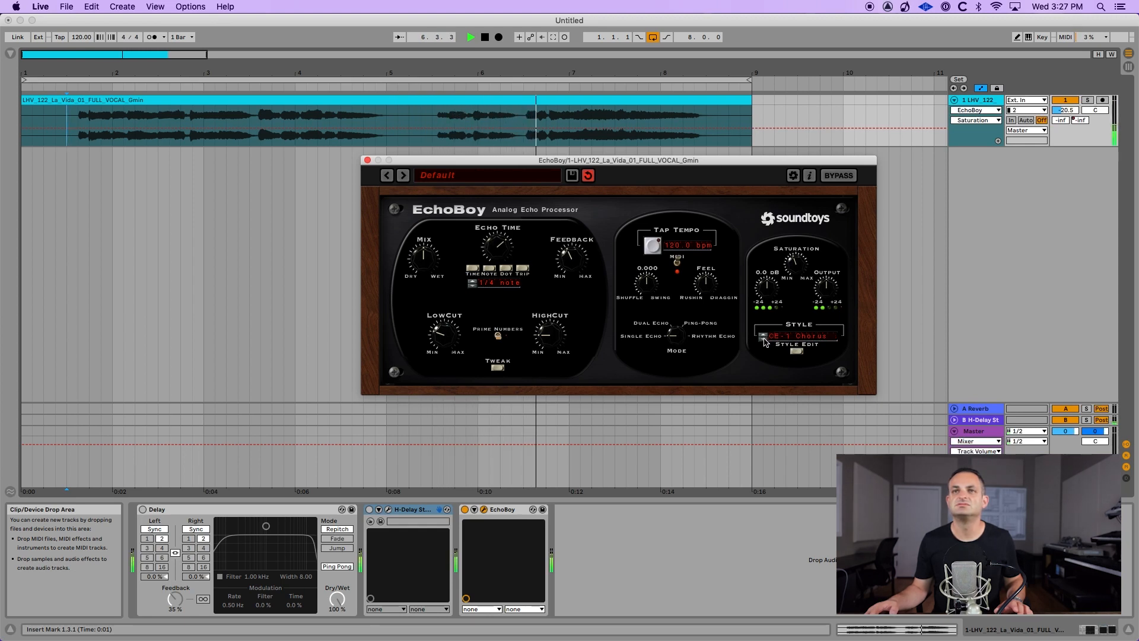
pyautogui.click(764, 338)
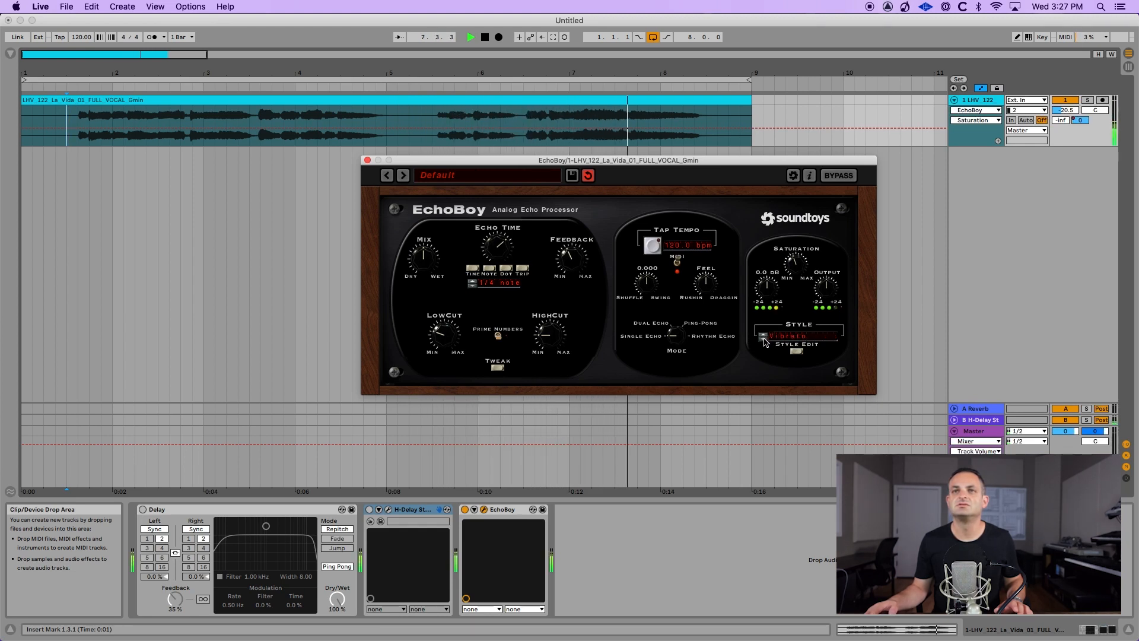
pyautogui.click(763, 338)
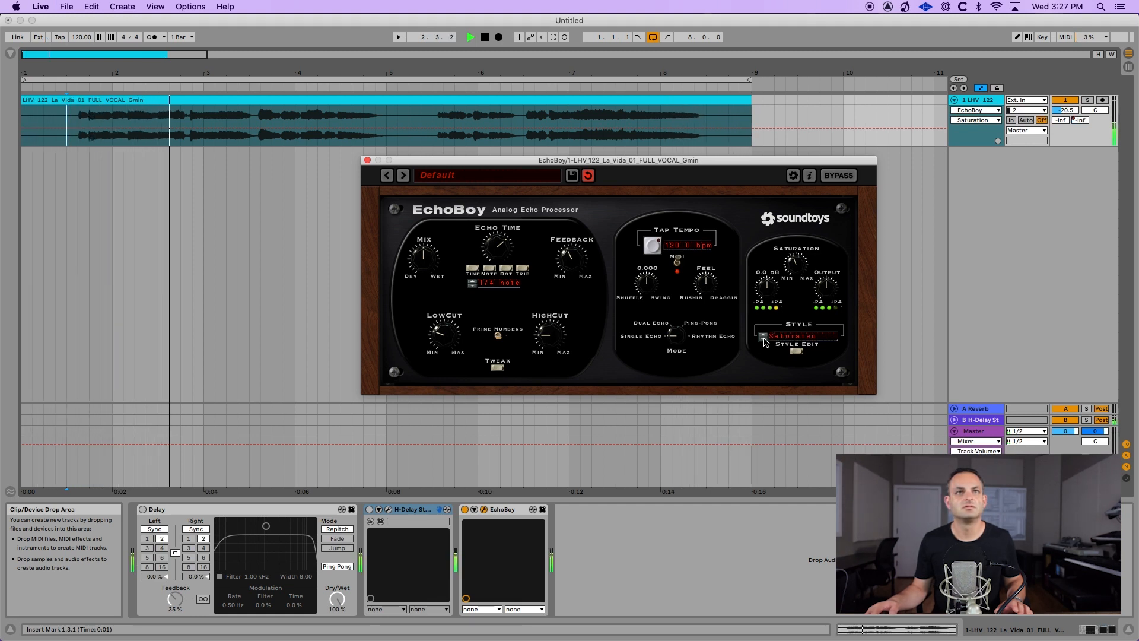
# Step: Lengthen the echo time to a 1/1 note and return the style to Analog Chorus, ending playback
pyautogui.click(473, 283)
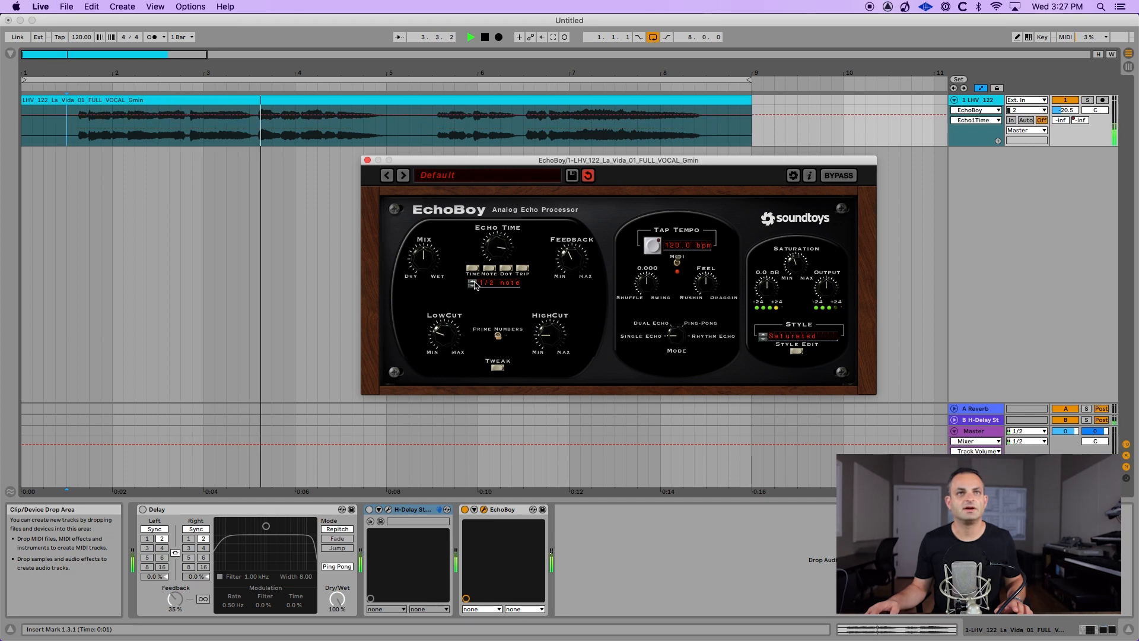
pyautogui.click(474, 283)
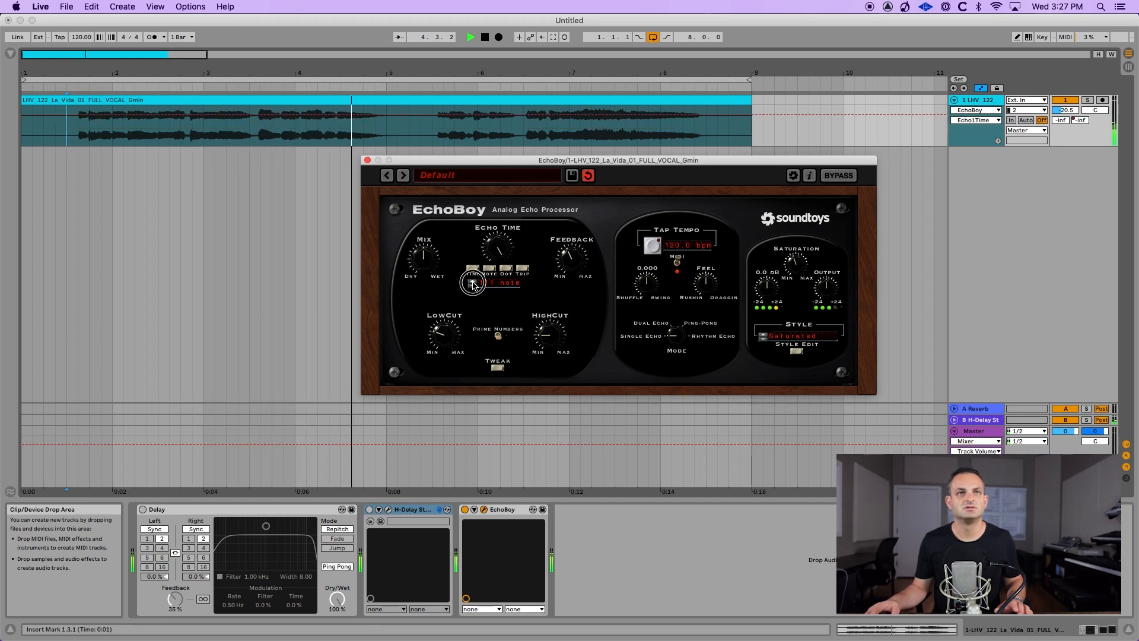
pyautogui.click(763, 337)
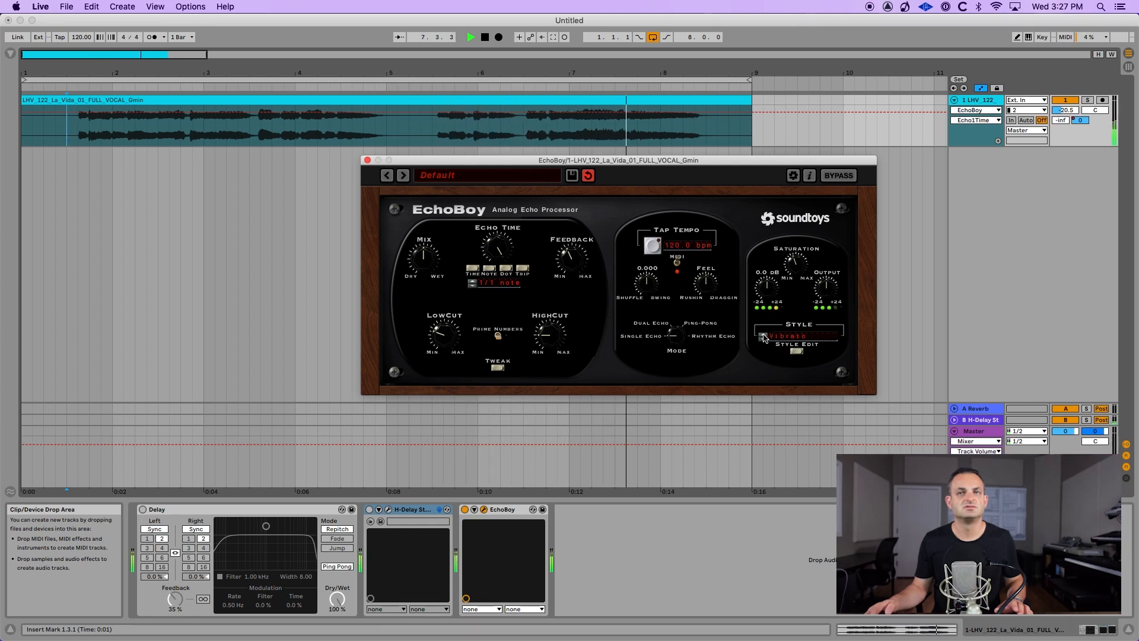
pyautogui.click(763, 336)
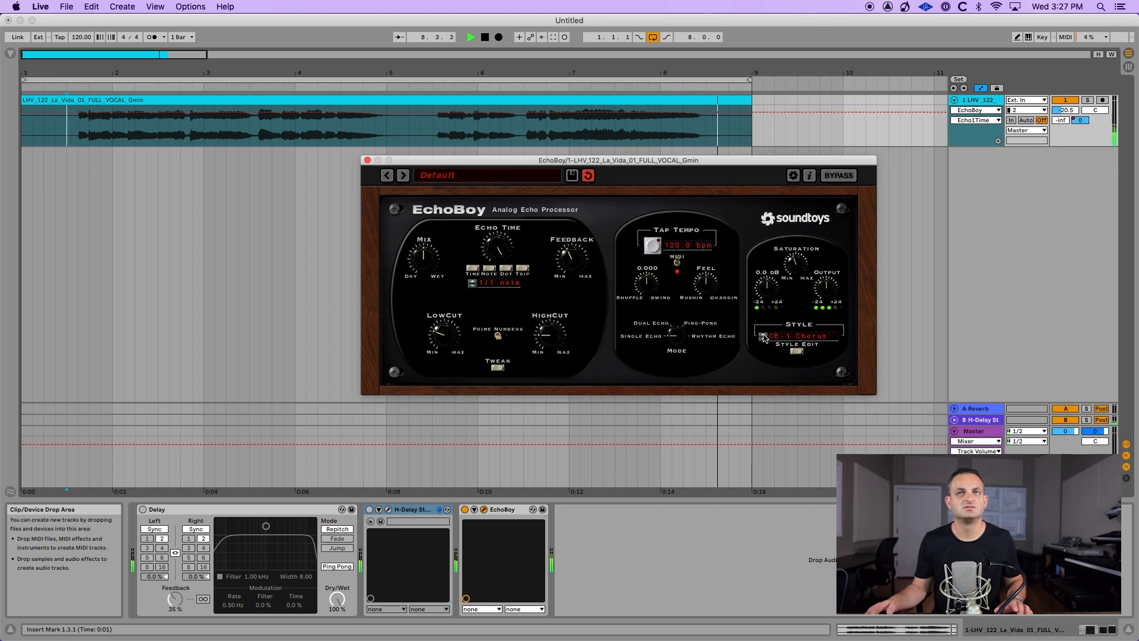
pyautogui.click(763, 337)
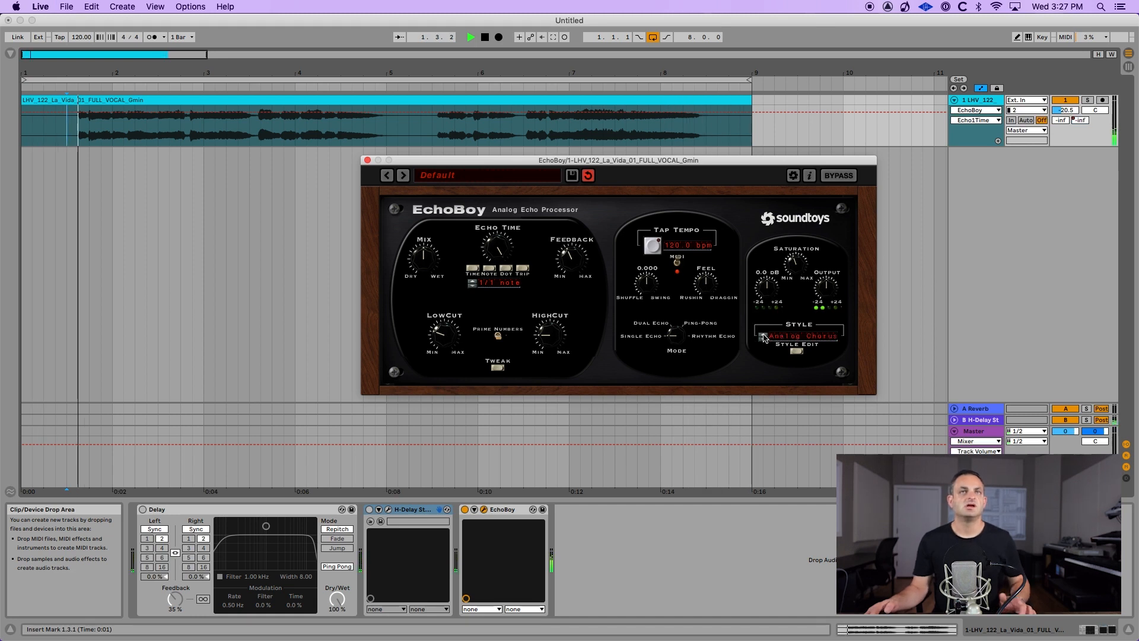
pyautogui.press('space')
# Step: Switch EchoBoy's mode through Dual Echo and Ping-Pong, ending on Rhythm Echo
pyautogui.click(503, 509)
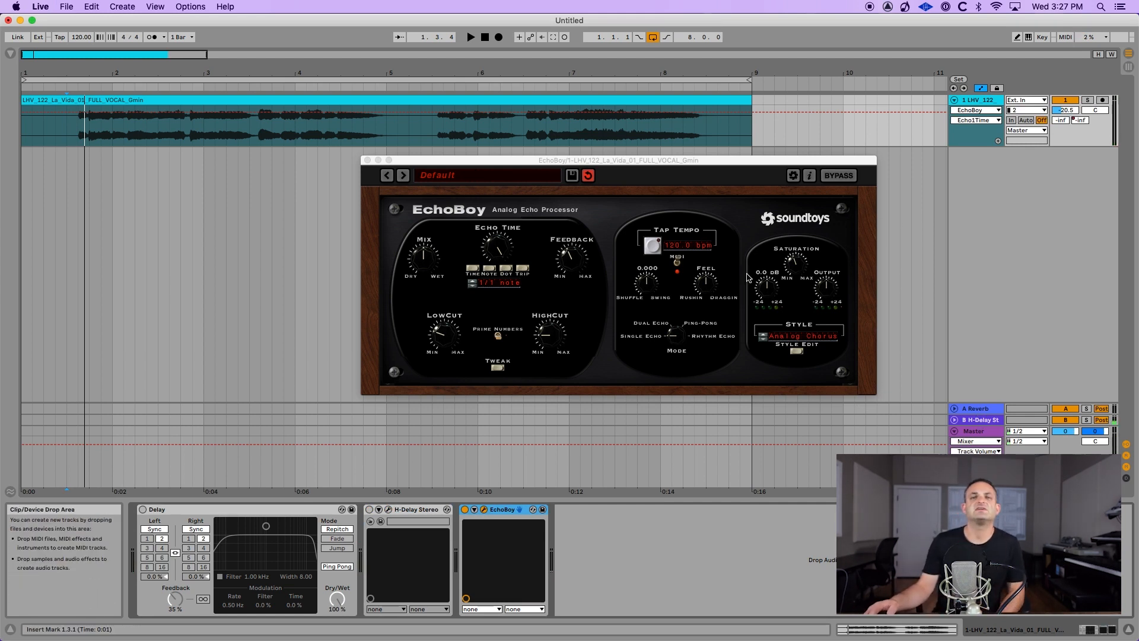
pyautogui.click(425, 253)
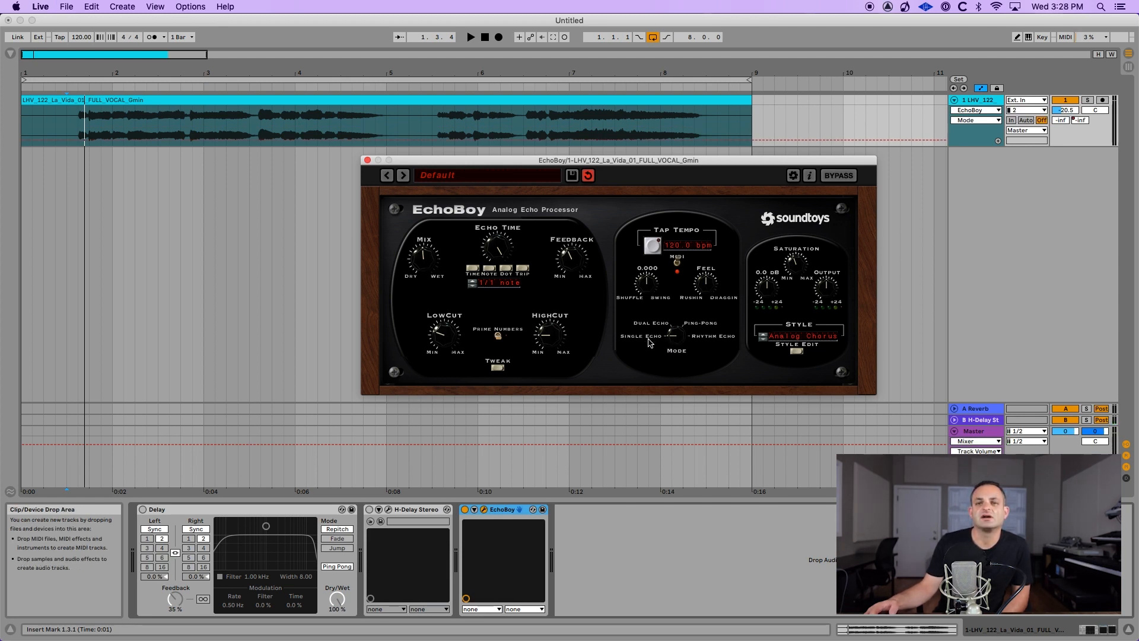
pyautogui.moveTo(671, 339); pyautogui.dragTo(679, 300)
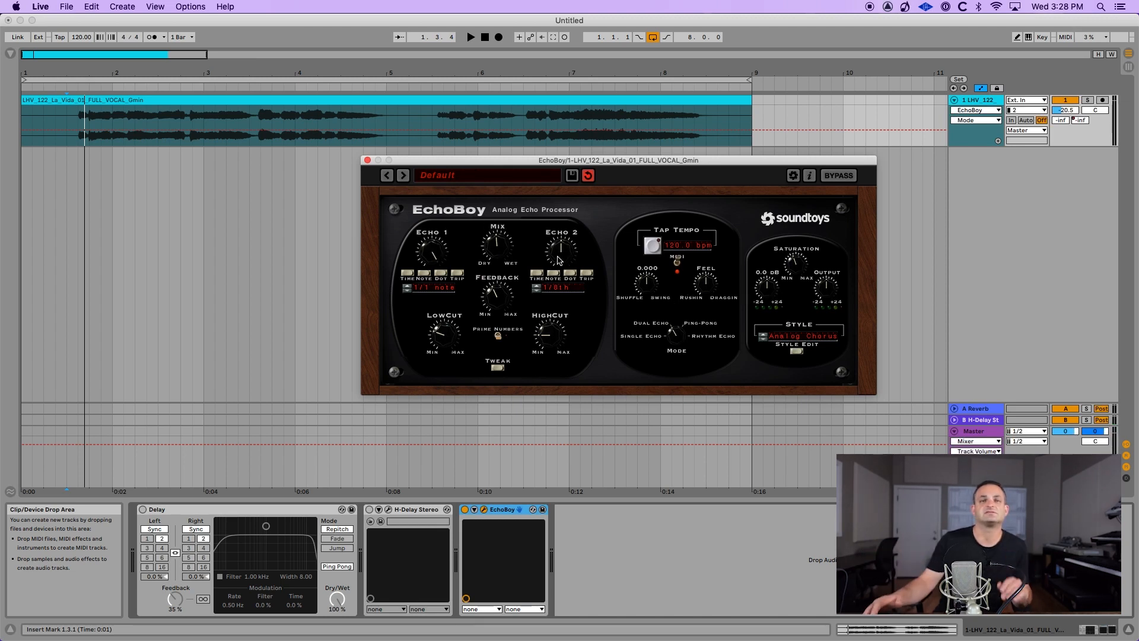
pyautogui.moveTo(680, 332); pyautogui.dragTo(682, 315)
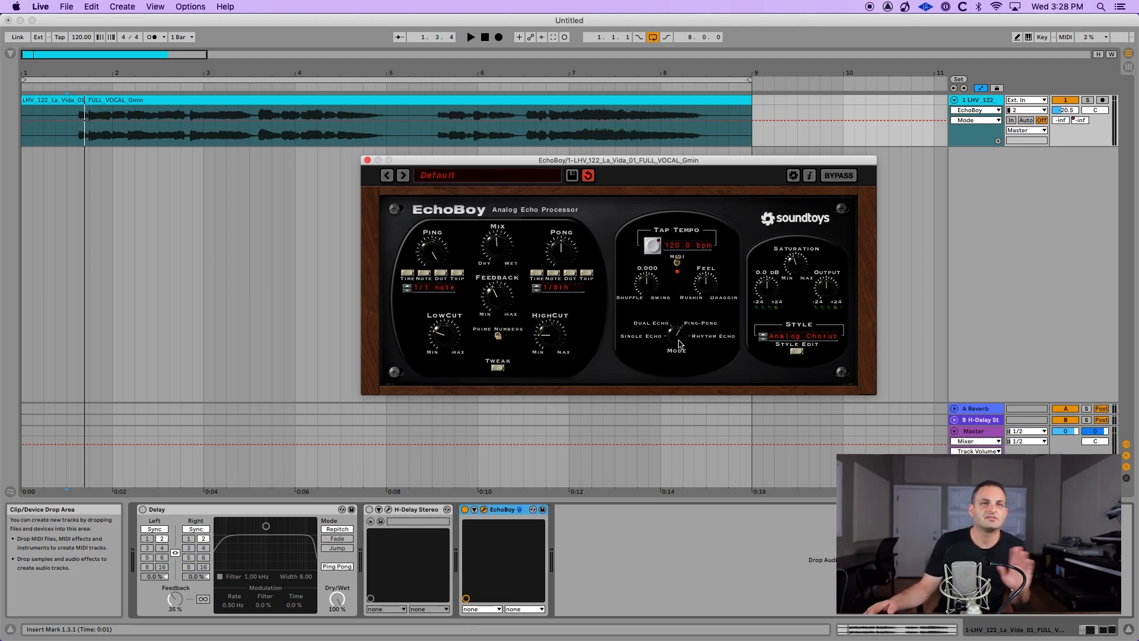
pyautogui.moveTo(678, 344); pyautogui.dragTo(672, 220)
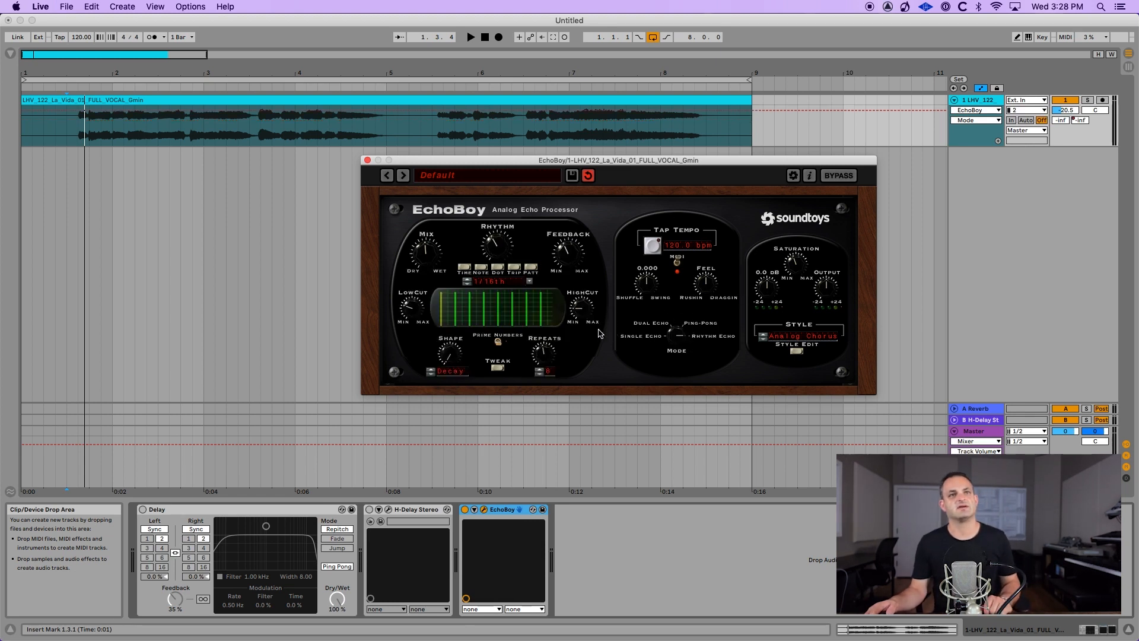
# Step: Reshape individual echo taps in the rhythm display to make a custom beat
pyautogui.moveTo(455, 315)
pyautogui.mouseDown()
pyautogui.moveTo(478, 312)
pyautogui.moveTo(476, 321)
pyautogui.mouseUp()
pyautogui.click(465, 309)
pyautogui.click(486, 313)
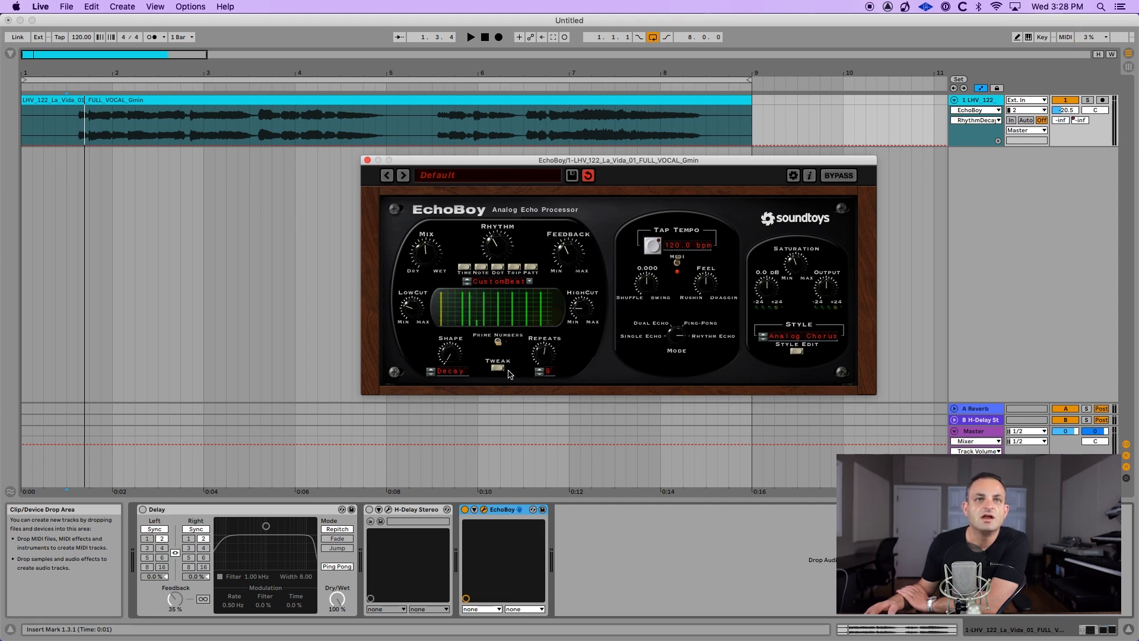
# Step: Set the rhythm echo's repeats to 6 and increase the shape amount
pyautogui.click(539, 373)
pyautogui.click(538, 372)
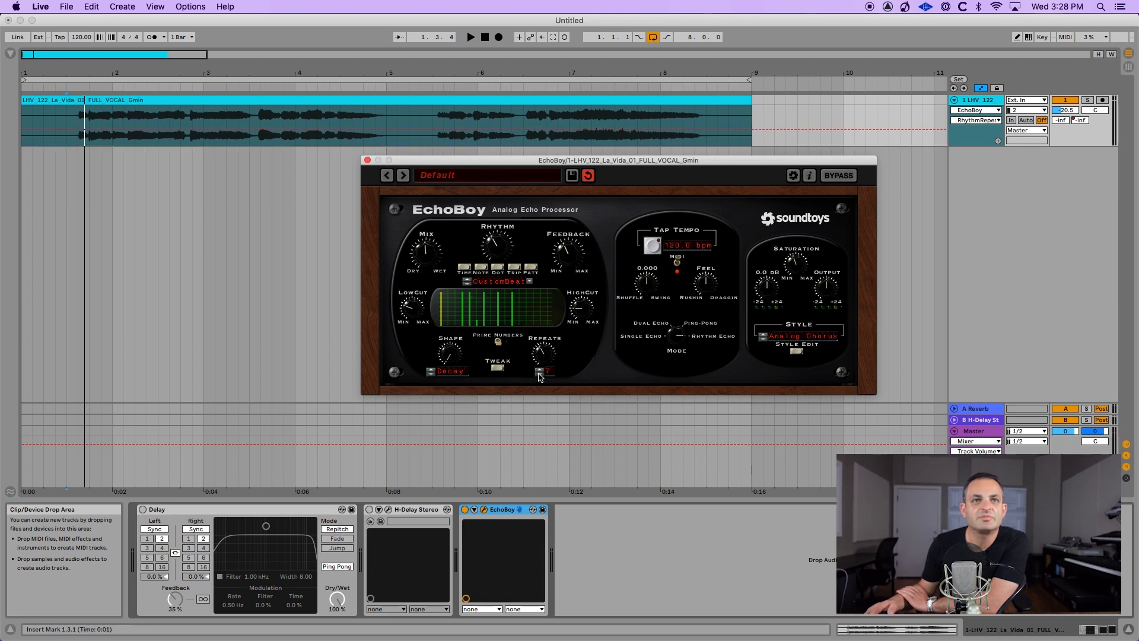
pyautogui.click(538, 373)
pyautogui.click(538, 372)
pyautogui.moveTo(543, 362)
pyautogui.mouseDown()
pyautogui.moveTo(545, 300)
pyautogui.moveTo(543, 368)
pyautogui.moveTo(542, 350)
pyautogui.mouseUp()
pyautogui.moveTo(454, 350); pyautogui.dragTo(453, 324)
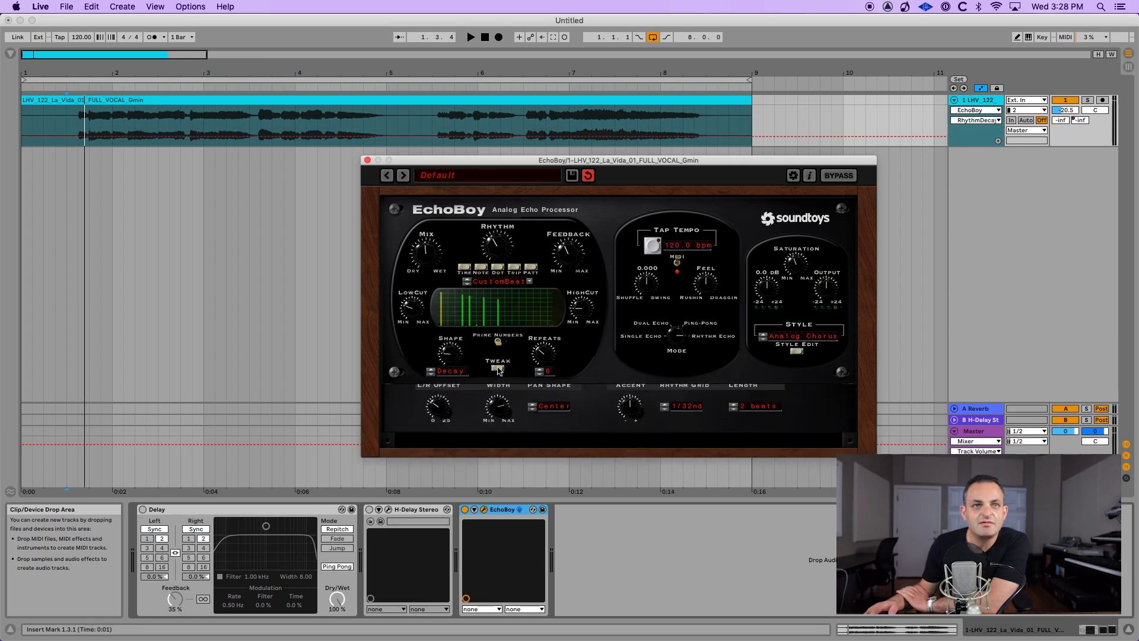
# Step: Change the rhythm echo's shape to Reverse and view the other available shapes
pyautogui.click(432, 373)
pyautogui.click(447, 372)
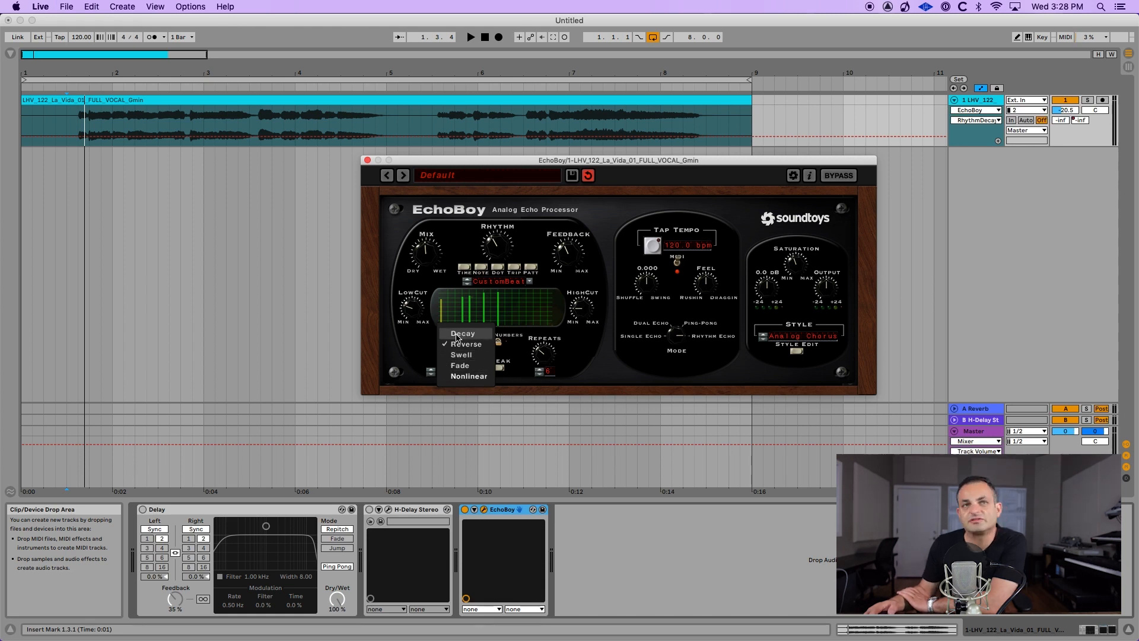
pyautogui.click(420, 343)
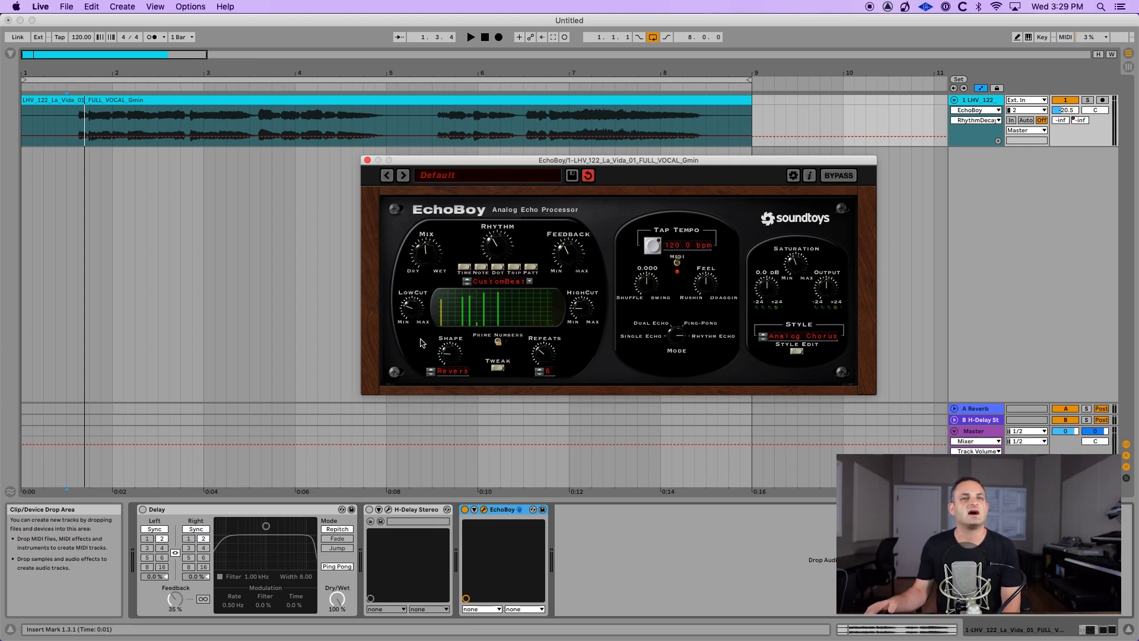
# Step: Briefly view EchoBoy's Tweak and Style Edit sections, leaving both collapsed
pyautogui.click(498, 368)
pyautogui.click(497, 368)
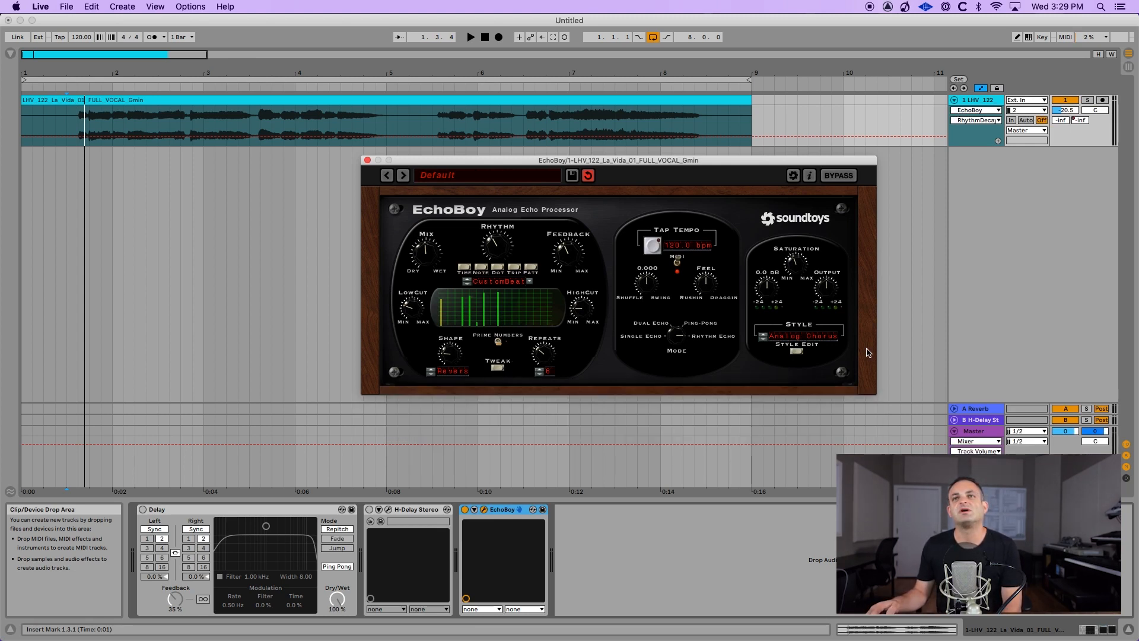
pyautogui.click(797, 351)
pyautogui.click(798, 353)
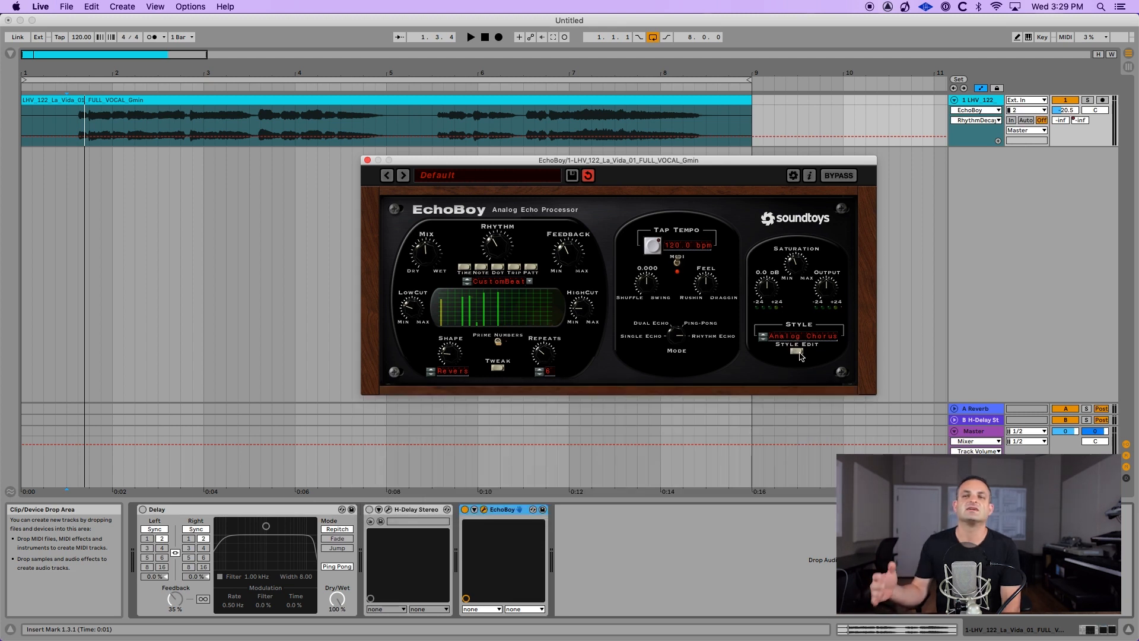